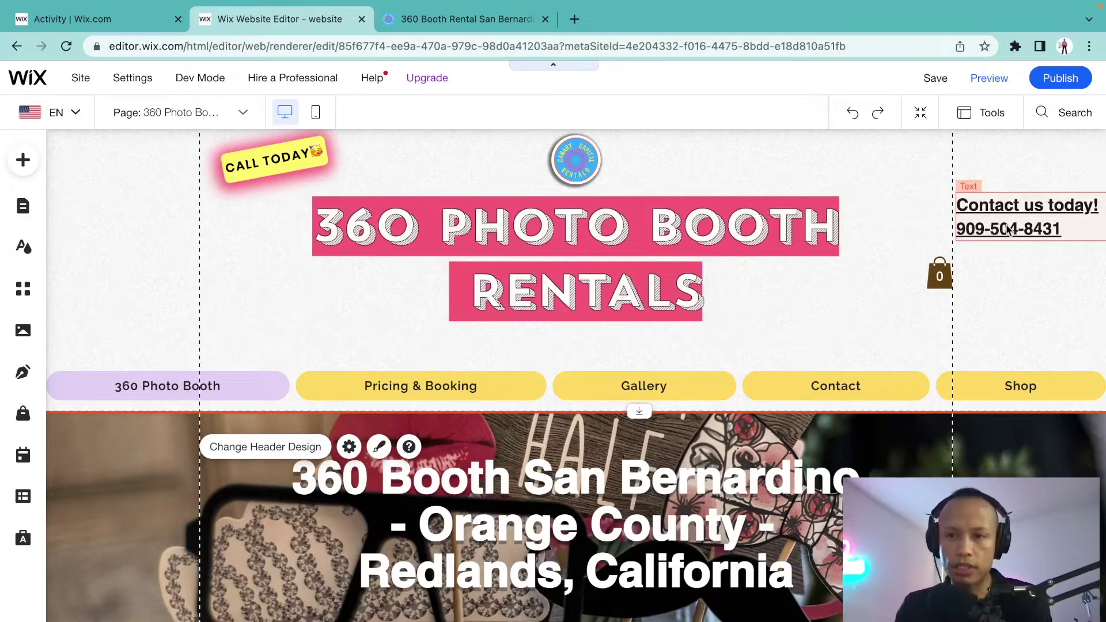
Try the Jockey One font on the header's "Contact us today!" text, and set it to Trirong instead
click(1008, 224)
click(1007, 219)
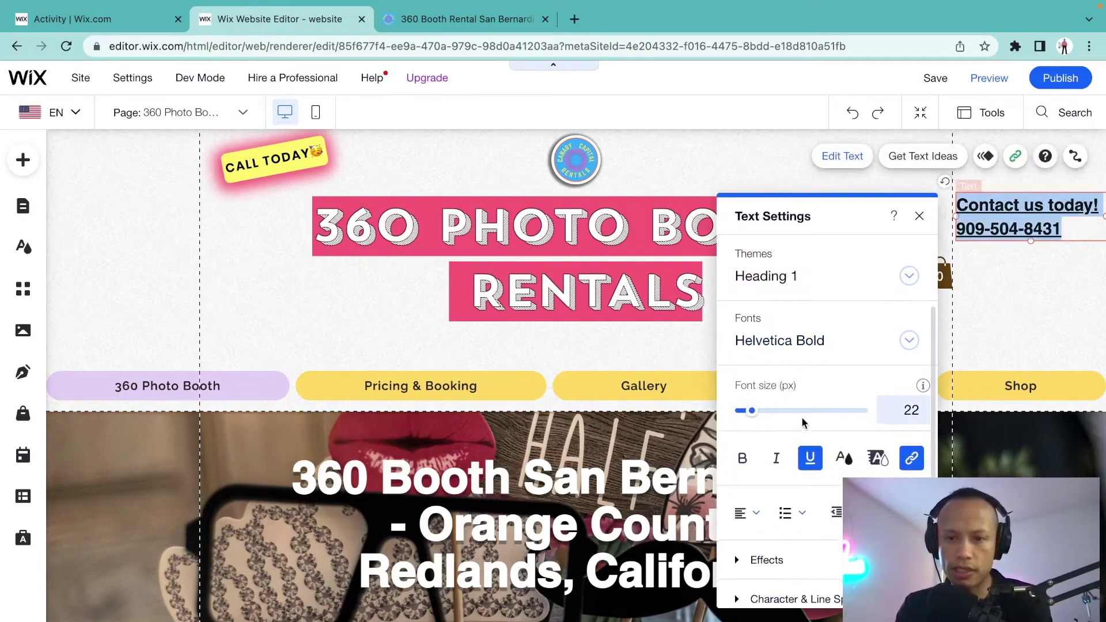
click(909, 343)
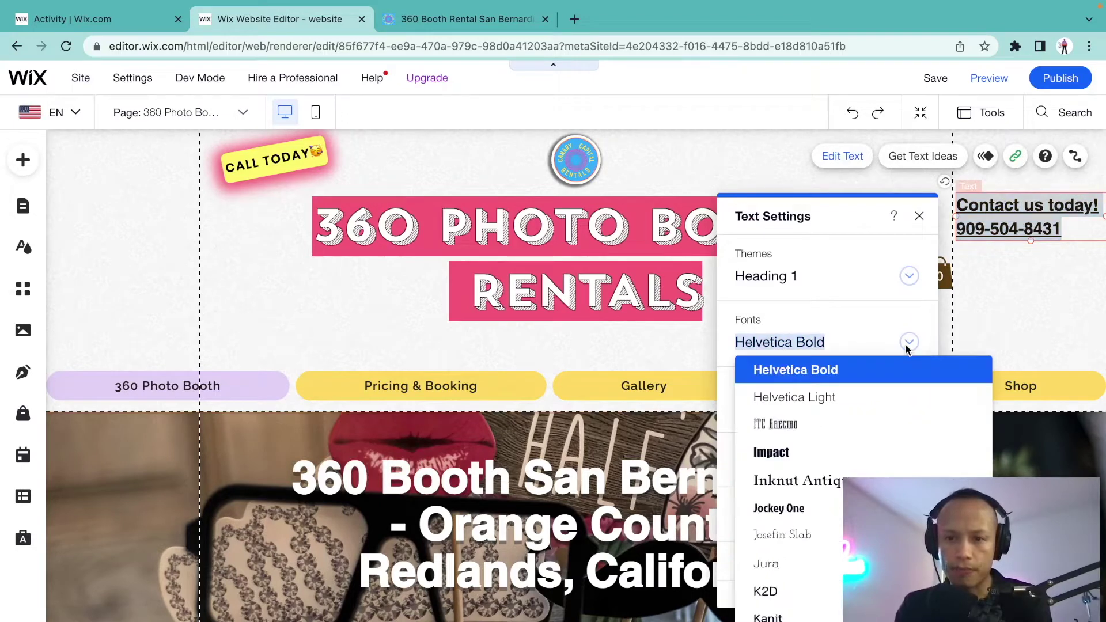
click(791, 514)
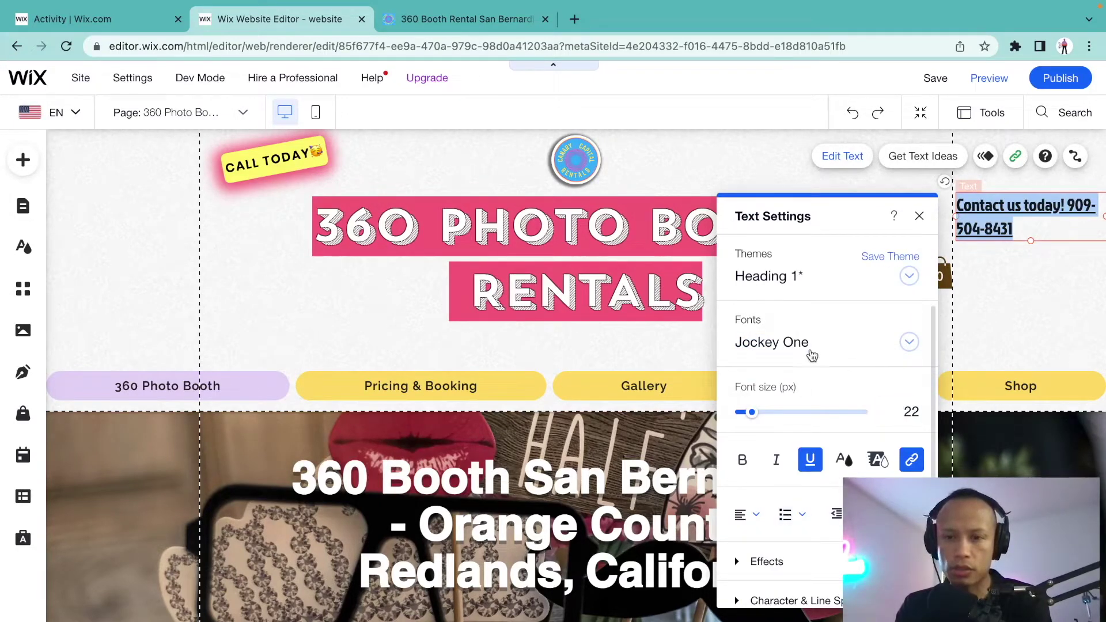
key(ctrl+z)
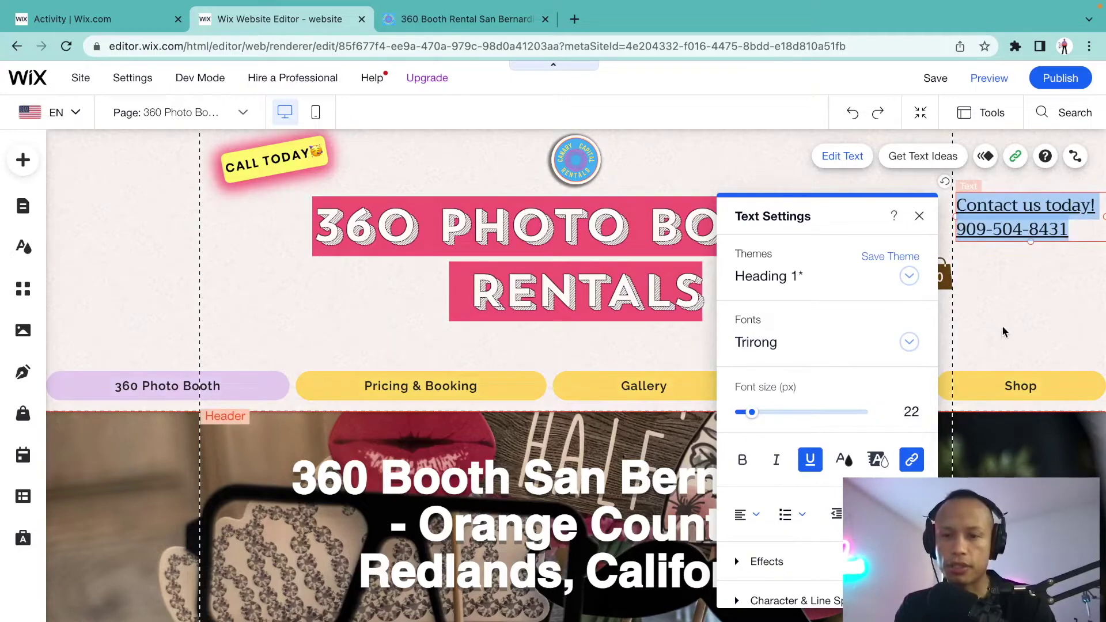
scroll(807, 461, down, 3)
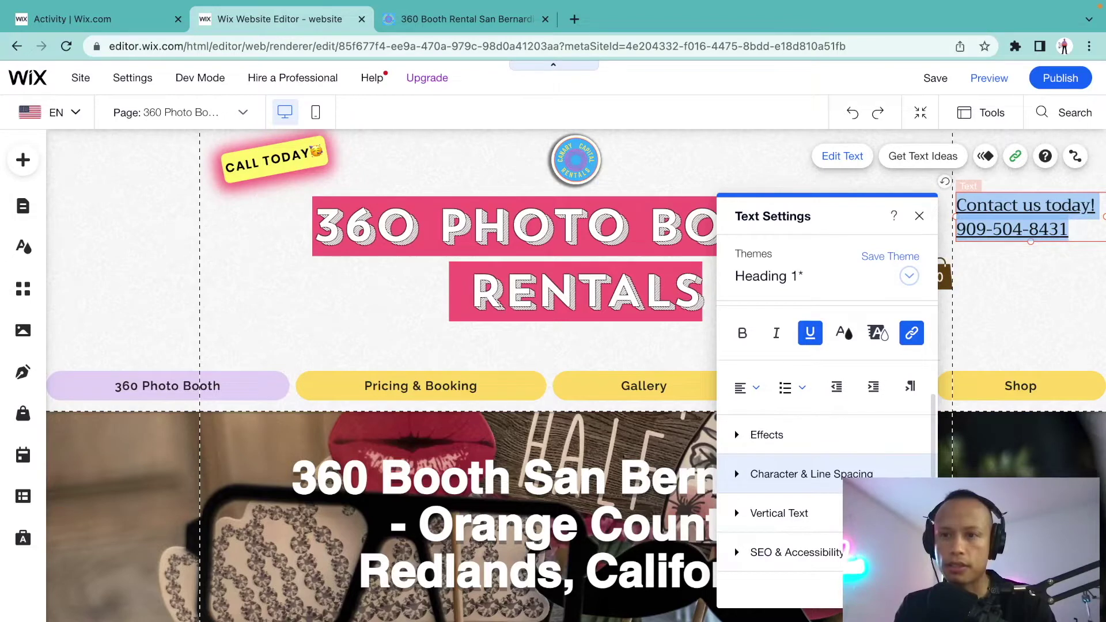
click(920, 216)
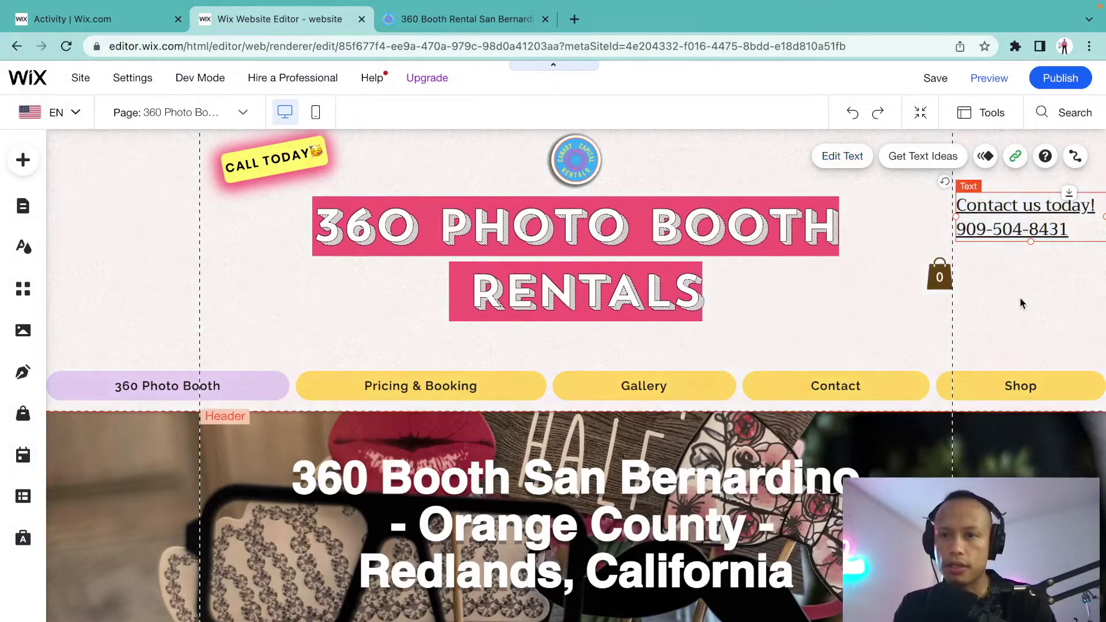
click(1020, 299)
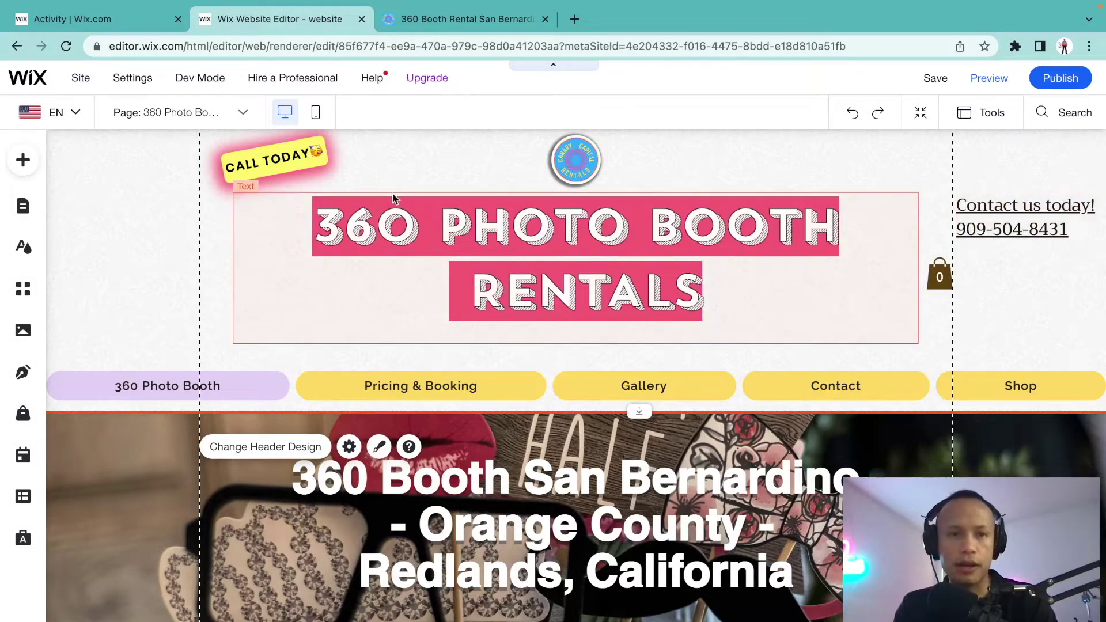
Skip the YouTube website audit video ahead to about 19:57, pause it and return to the header in the Wix editor
scroll(416, 250, down, 5)
click(463, 22)
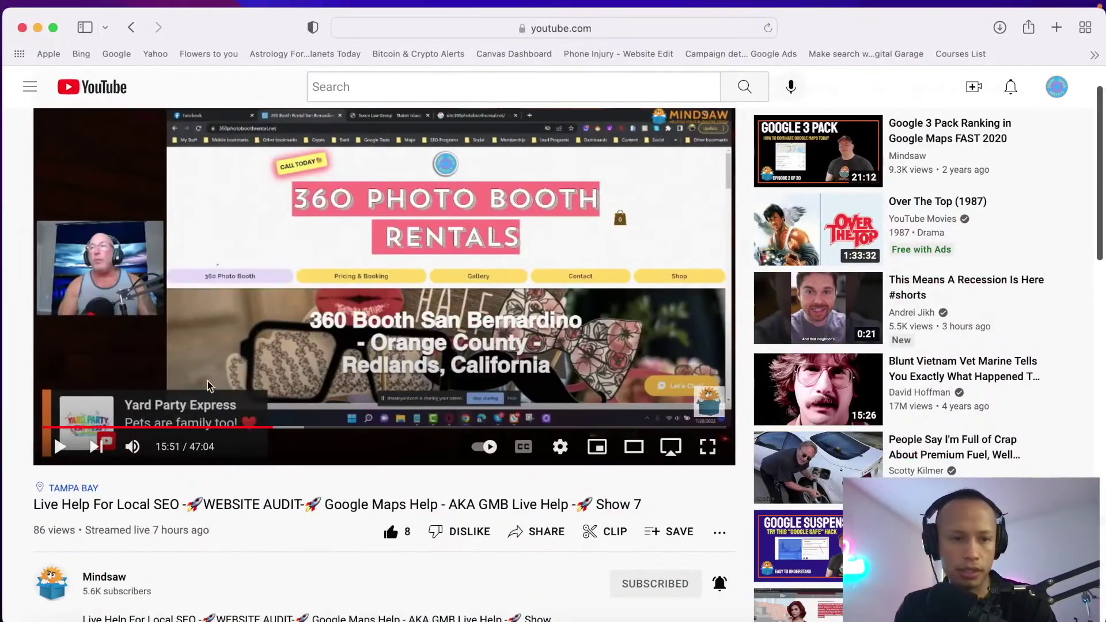
click(332, 427)
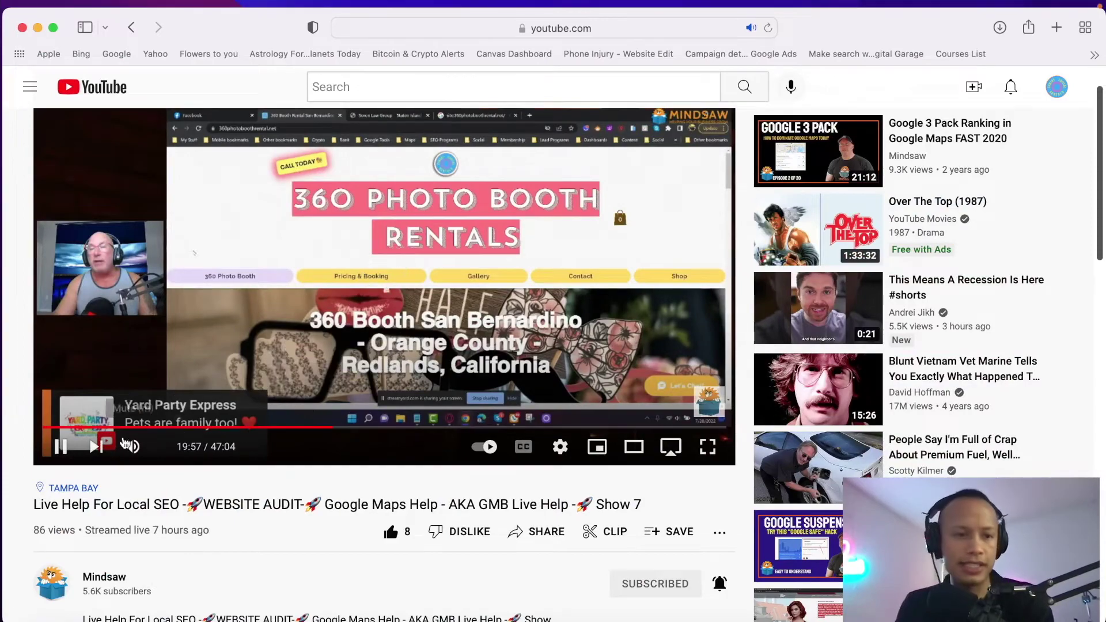
click(60, 446)
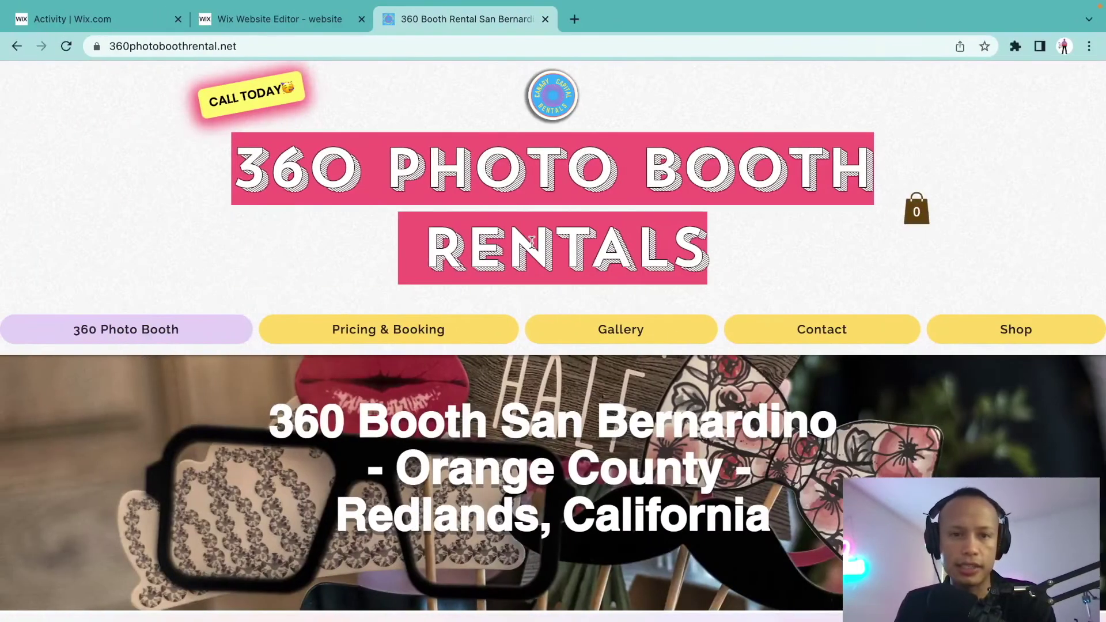
click(303, 22)
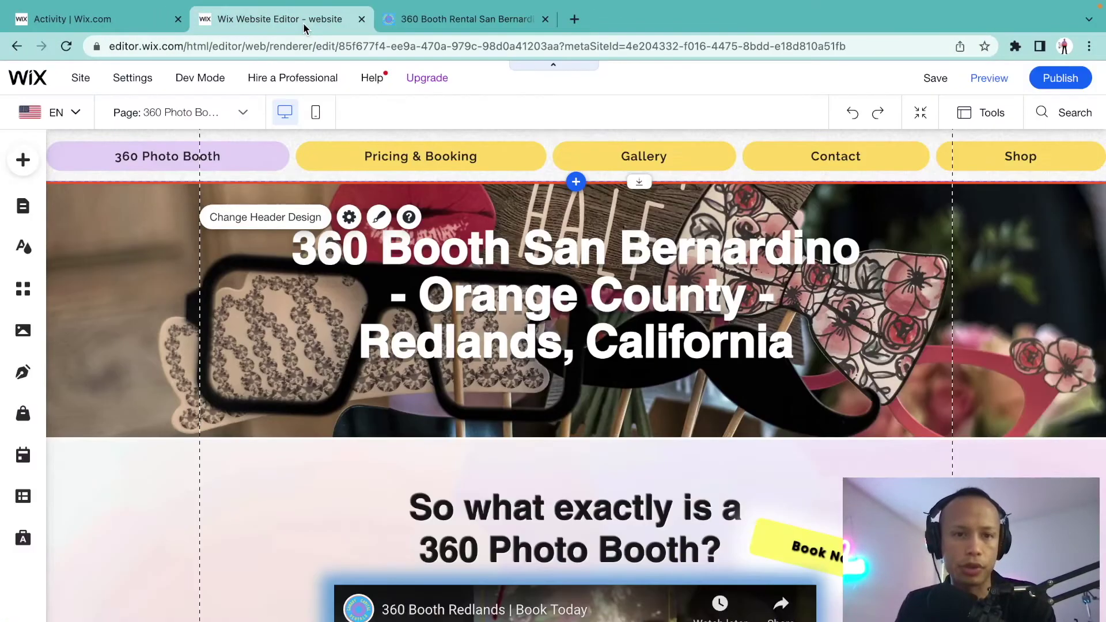
scroll(435, 273, up, 4)
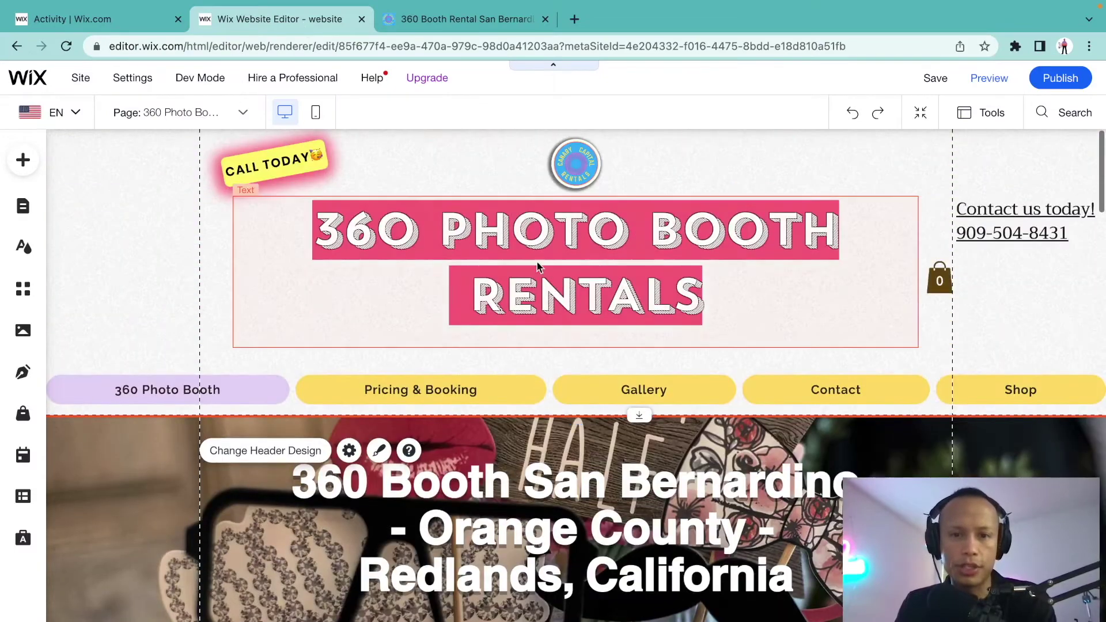
click(705, 333)
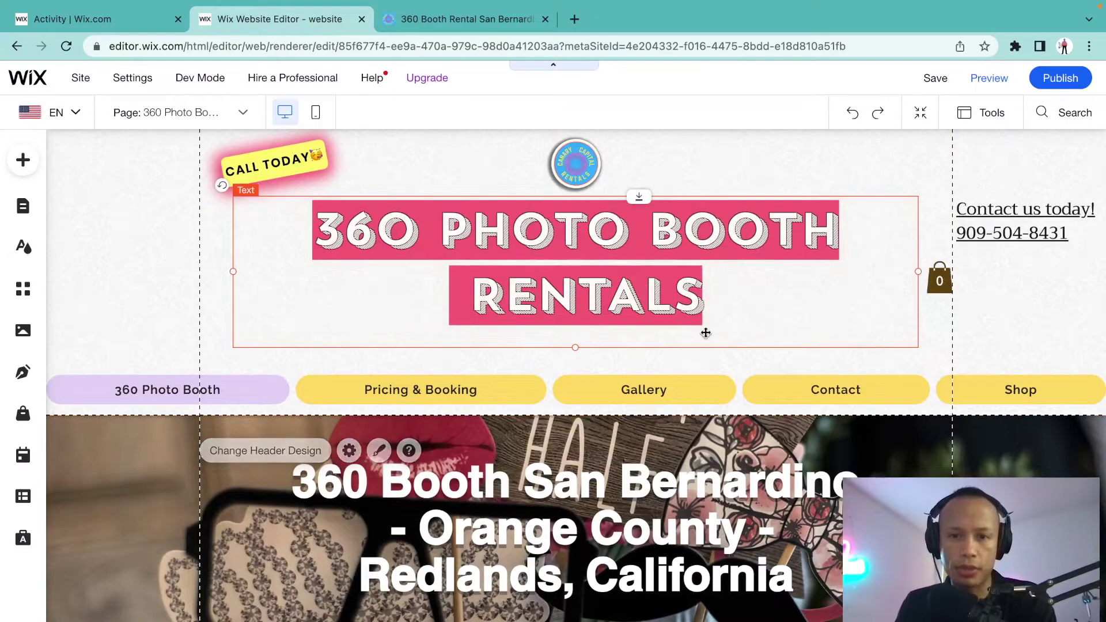
double_click(627, 339)
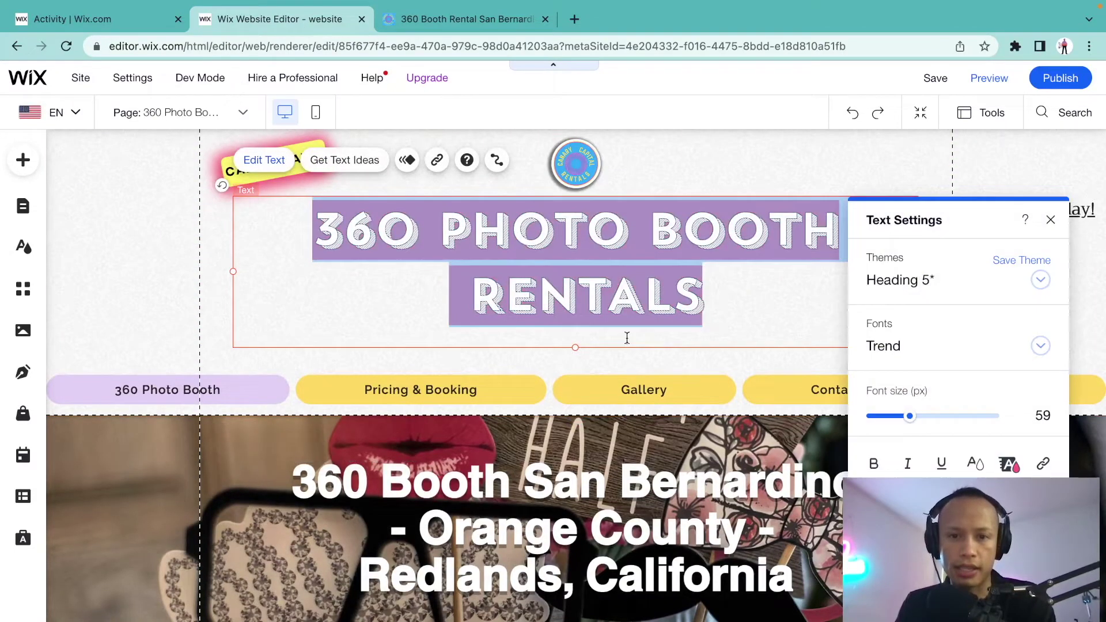
click(690, 360)
click(622, 248)
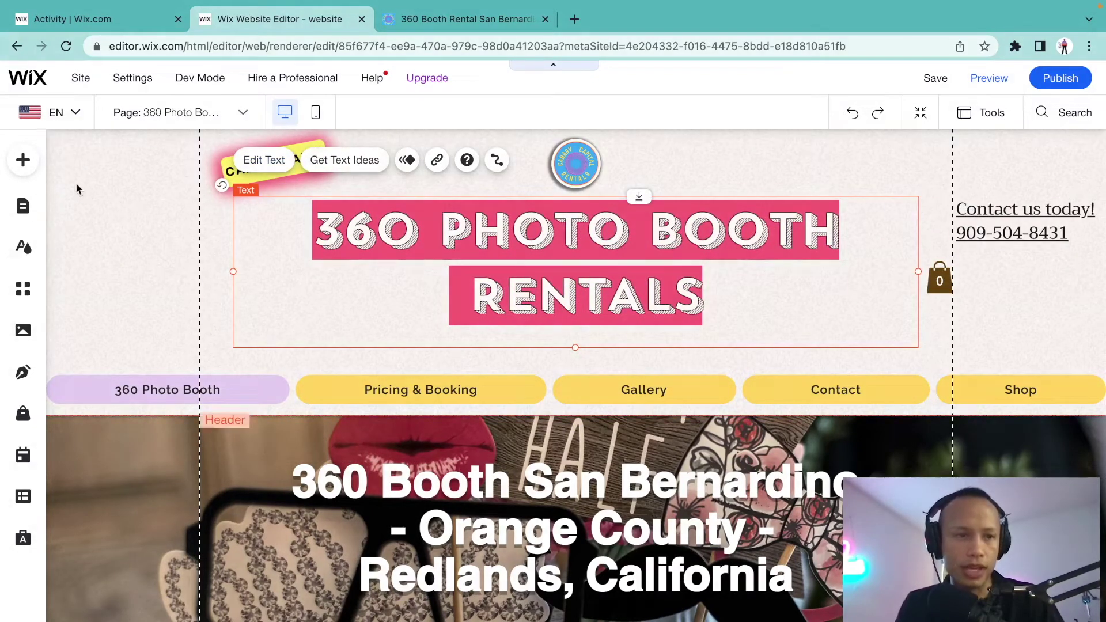
Add a Heading 1 text element to the header, centred directly beneath the "360 Photo Booth Rentals" title at x 335, y 265
click(30, 168)
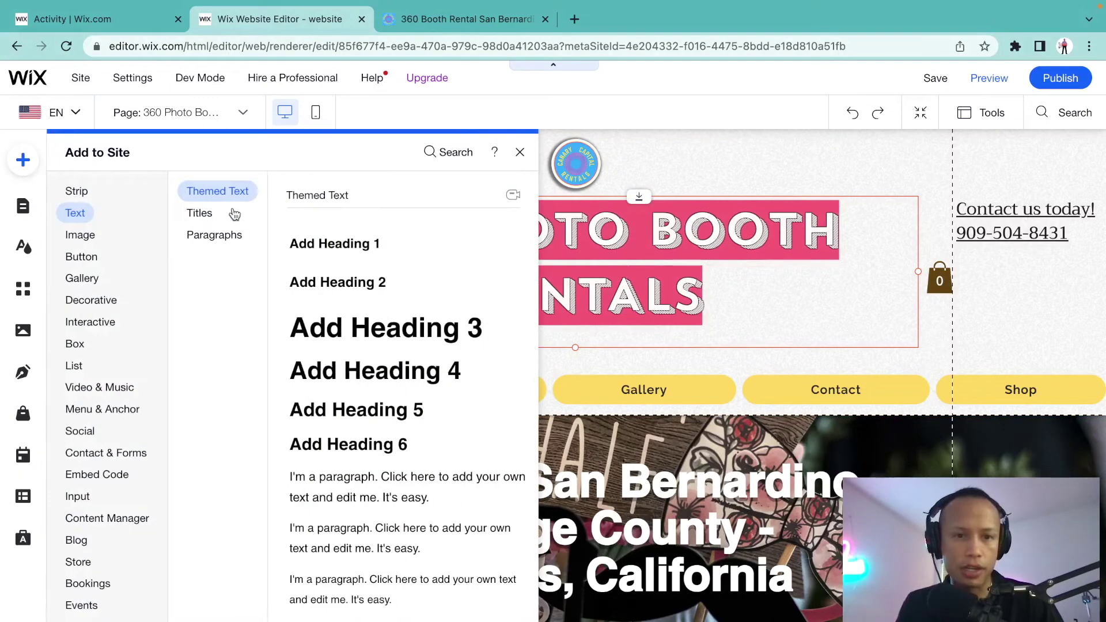
click(338, 248)
drag(576, 445, 563, 346)
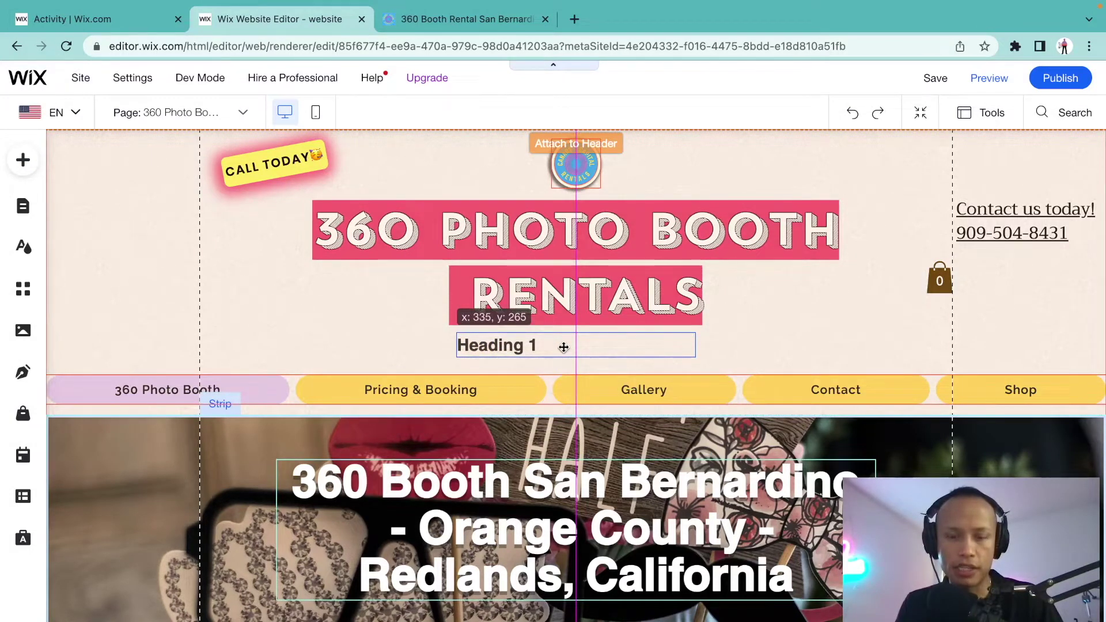
drag(563, 347, 563, 345)
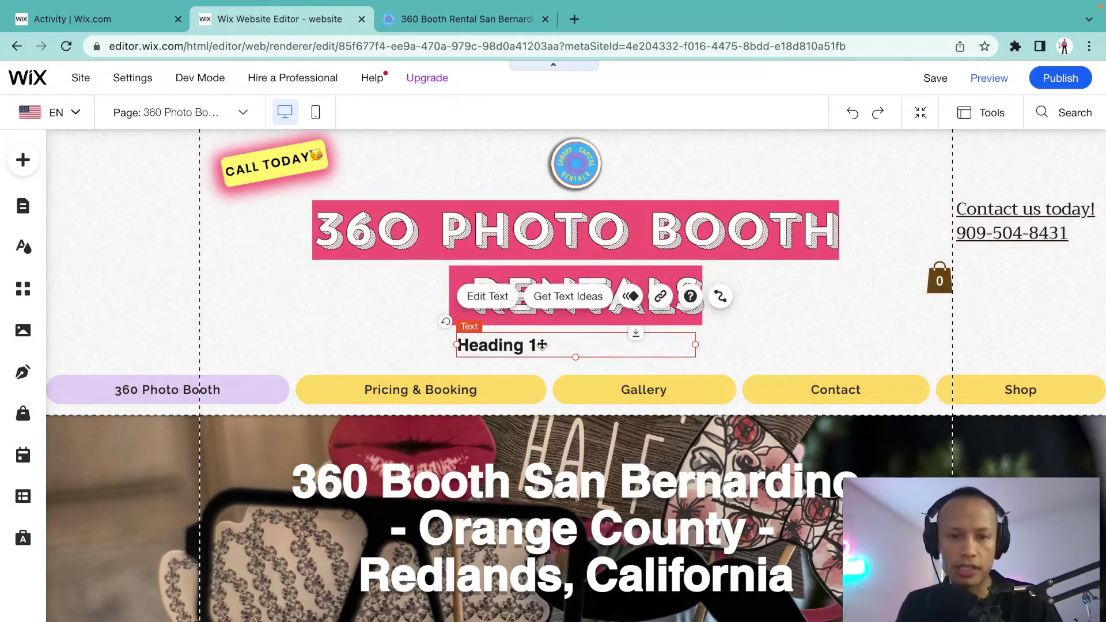
Replace the new heading's placeholder text with "A 360 Booth Service Provider"
double_click(541, 344)
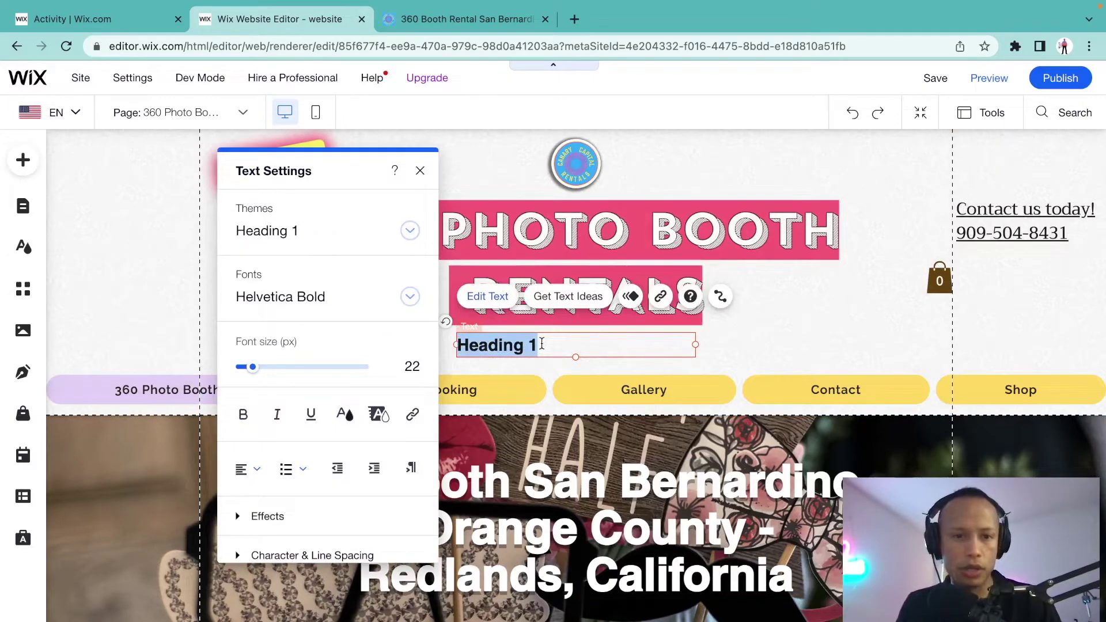
text(A )
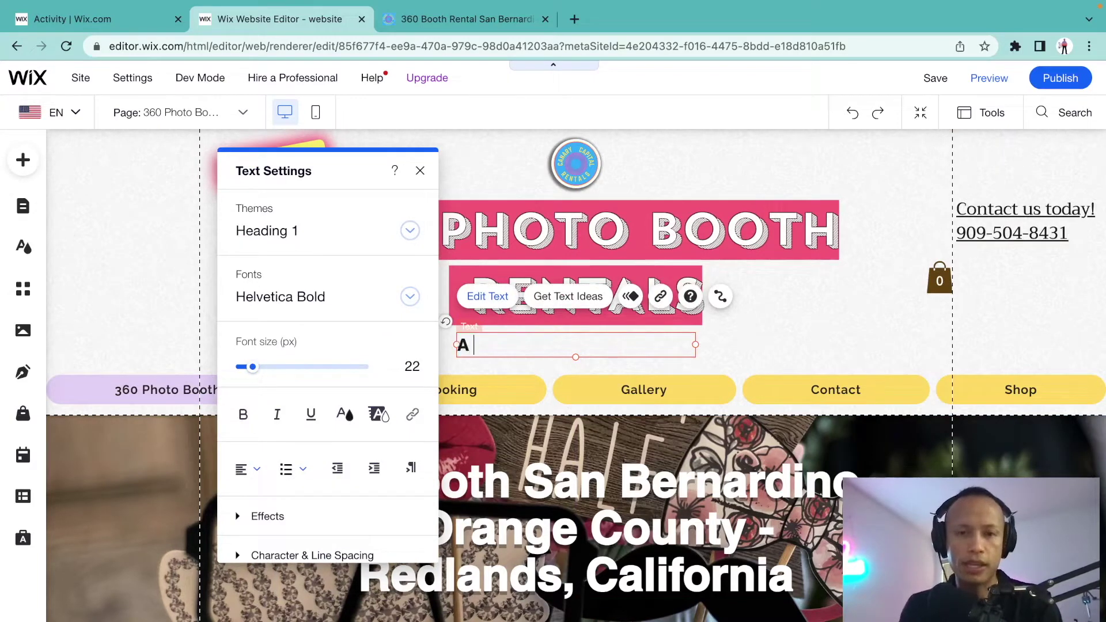
text(360)
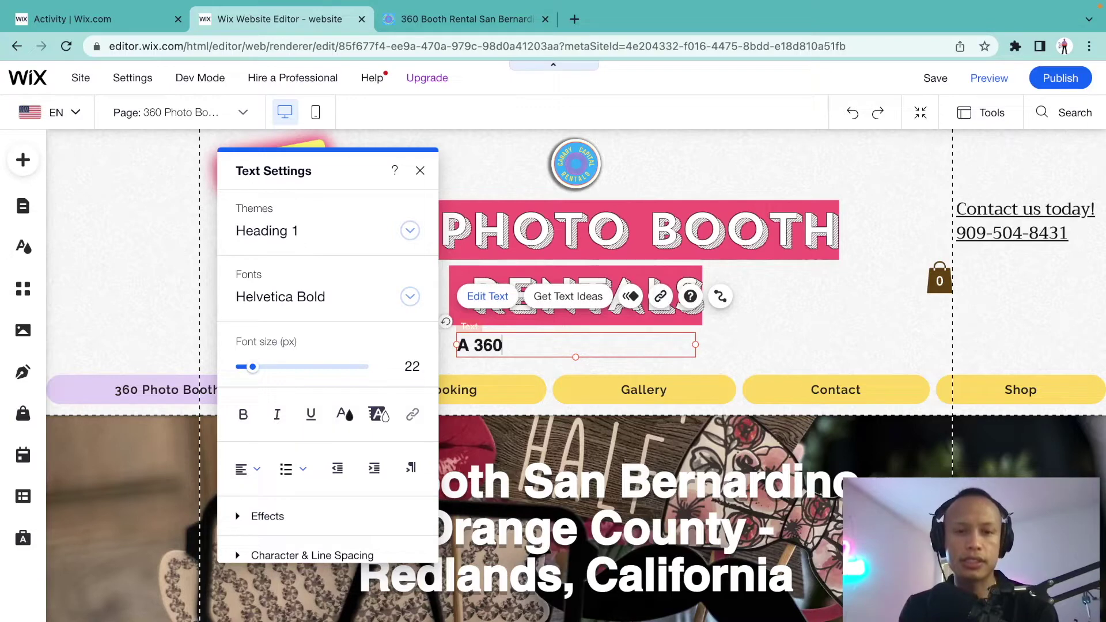
text( Booth Serv)
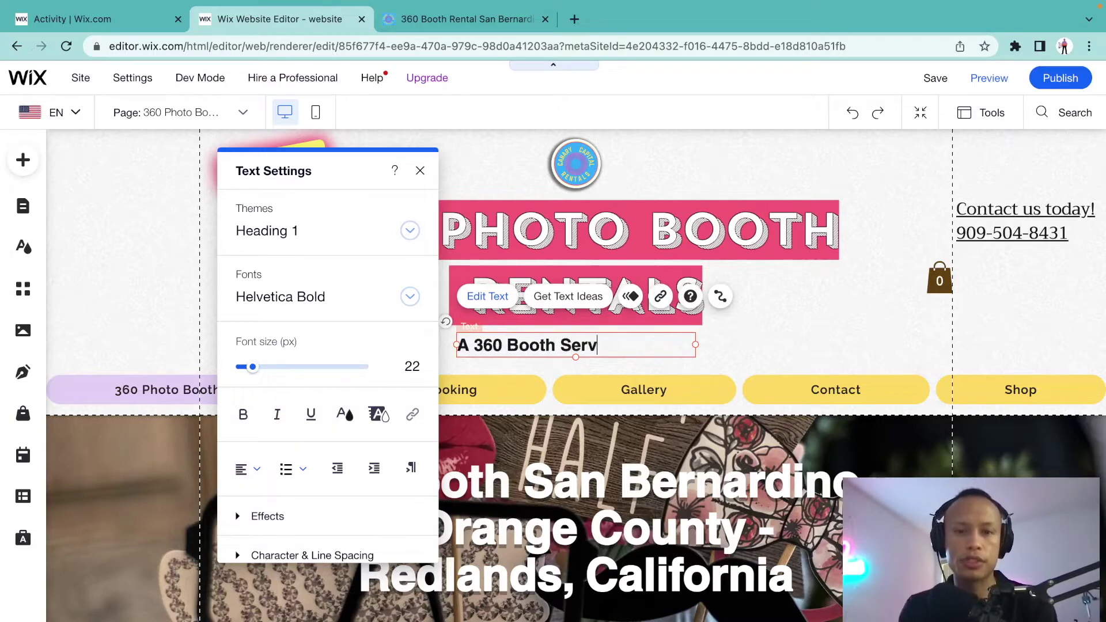
text(ice Provider)
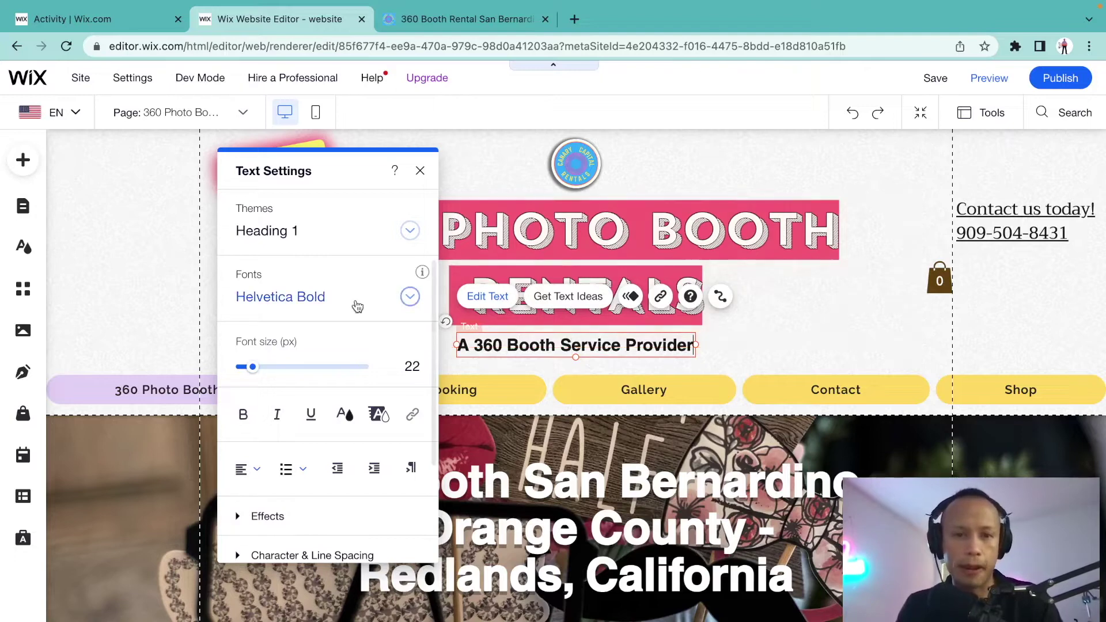
Try to change the font of the "A 360 Booth Service Provider" heading to Trend
click(410, 301)
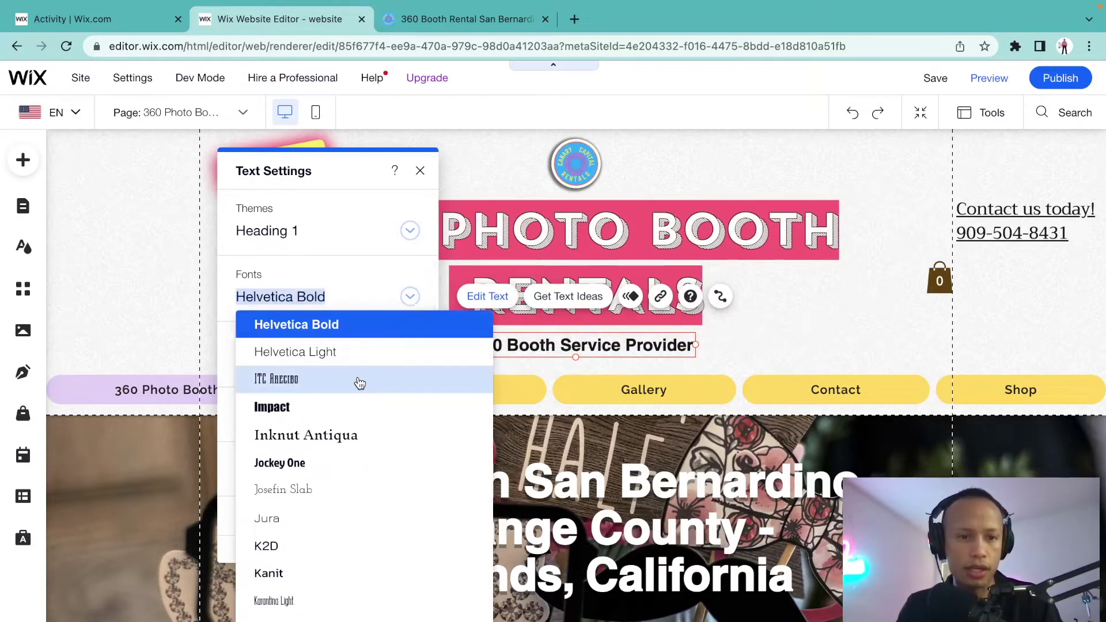
scroll(358, 383, up, 1)
text(Tr)
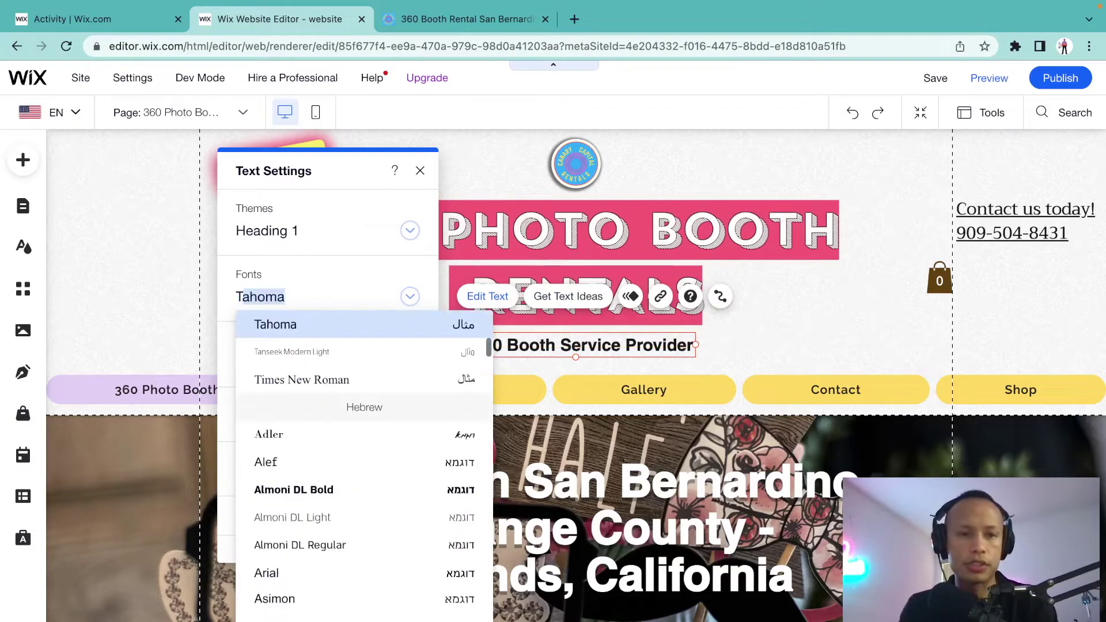
click(285, 327)
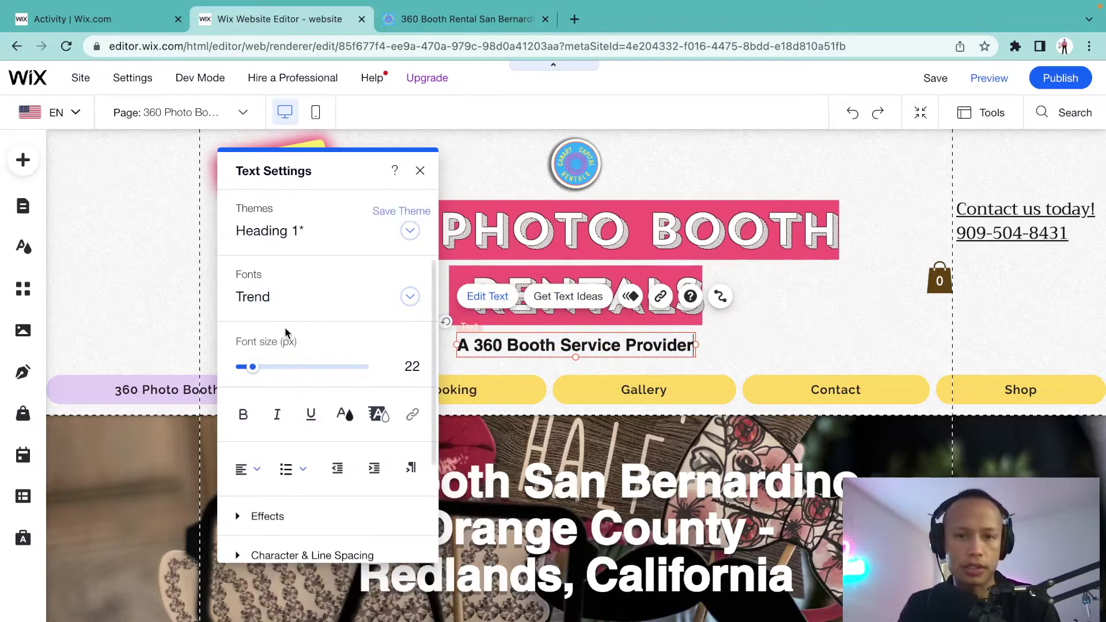
click(520, 346)
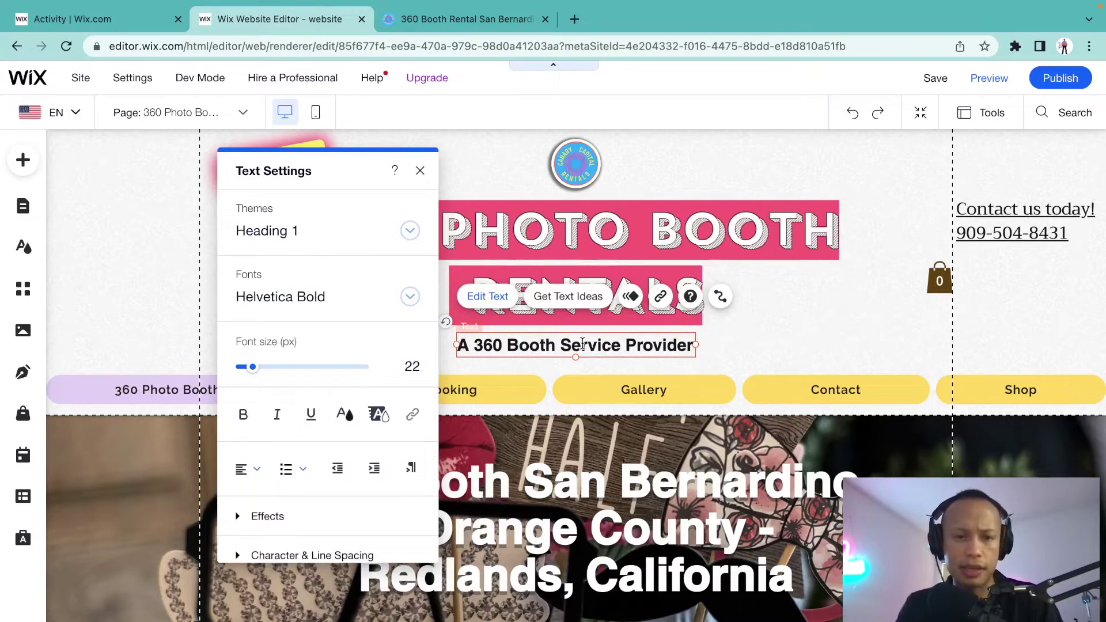
click(720, 336)
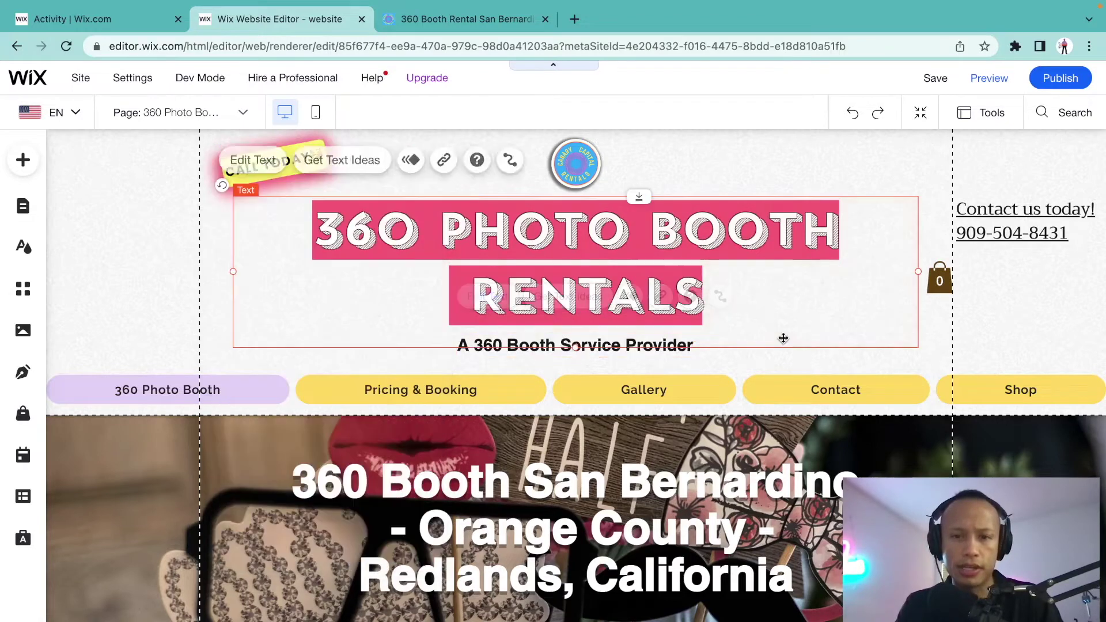
Apply text effect A to the whole "A 360 Booth Service Provider" heading
click(683, 350)
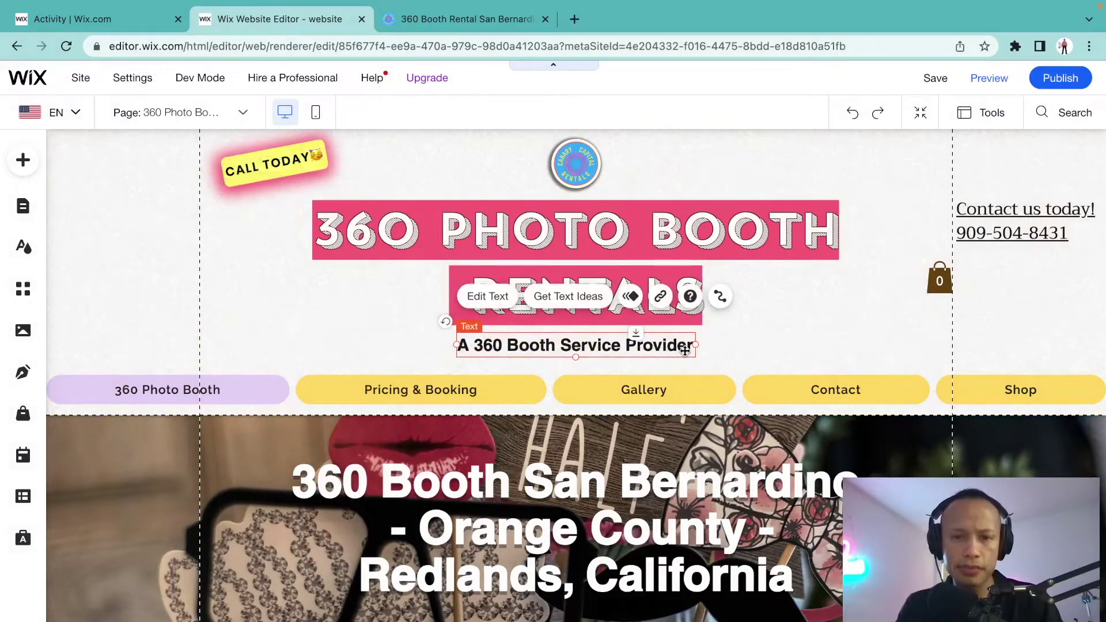
click(490, 304)
scroll(305, 363, down, 2)
click(253, 446)
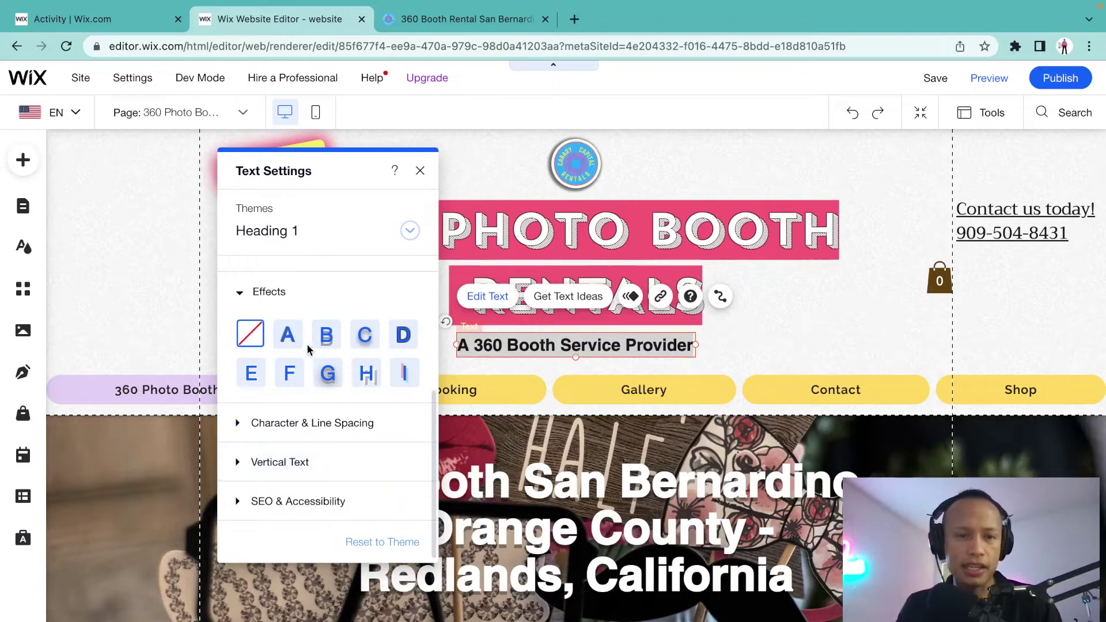
click(291, 339)
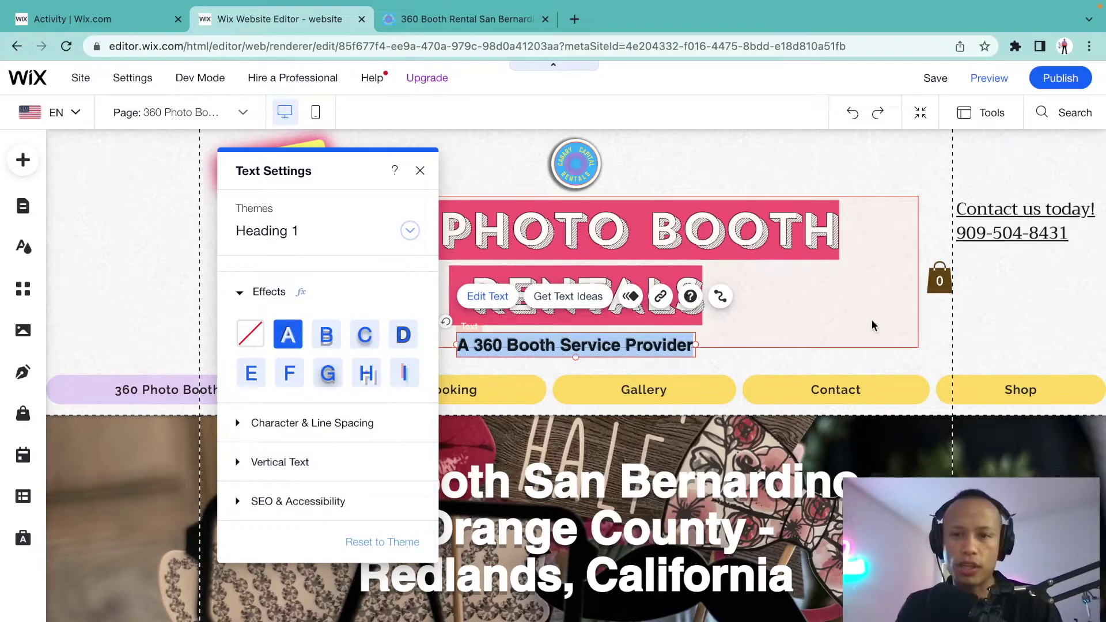
click(885, 186)
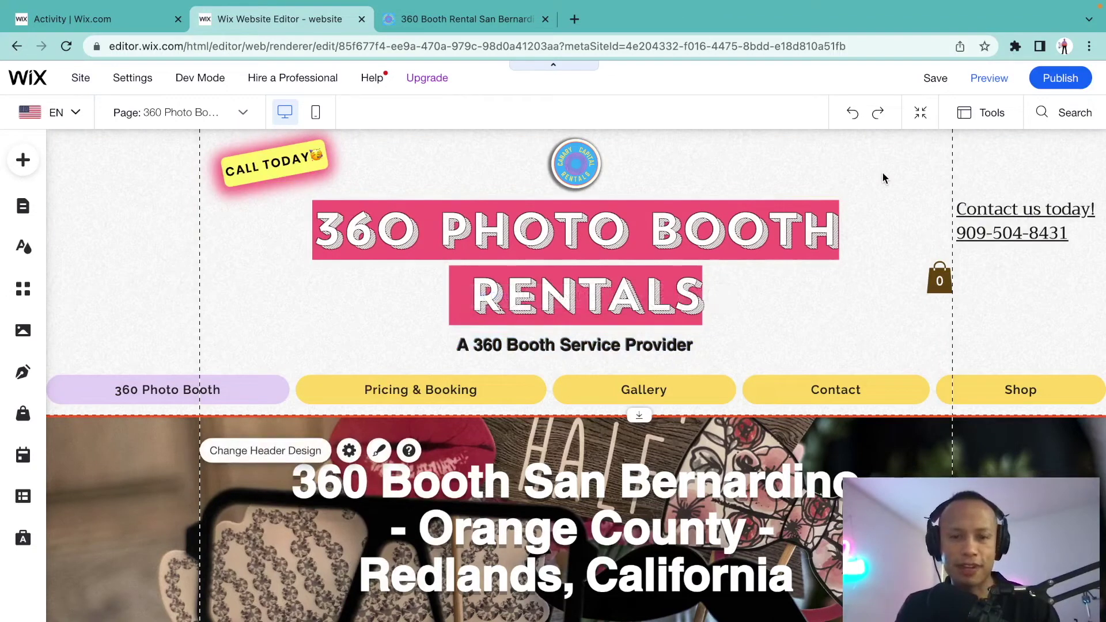
Check that the "A 360 Booth Service Provider" heading is aligned with the header's centre line
click(605, 346)
drag(605, 346, 606, 350)
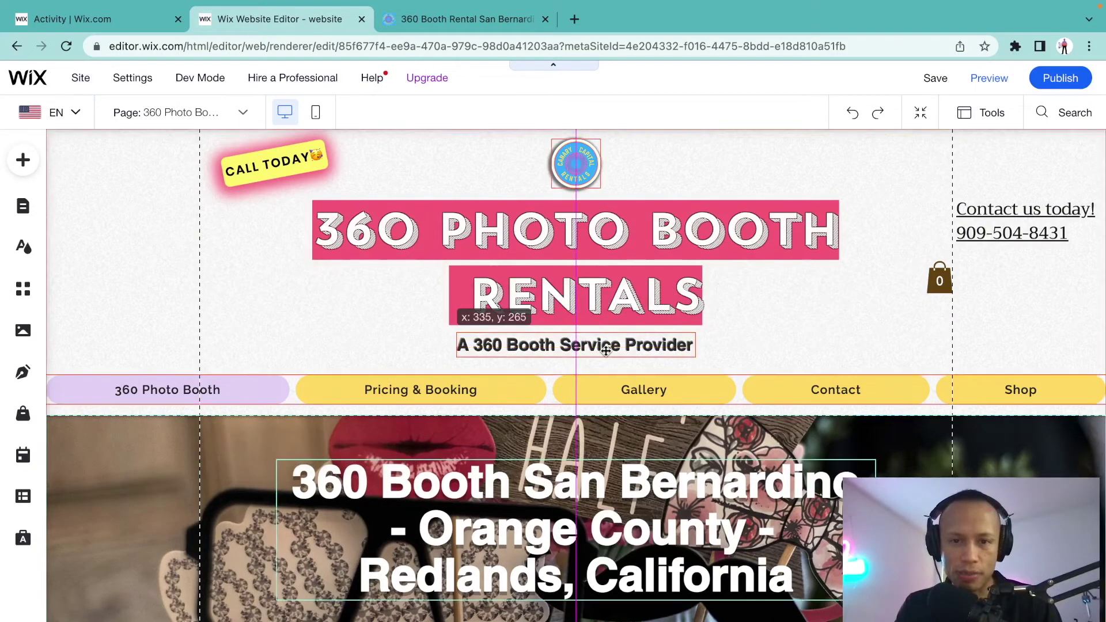
click(853, 157)
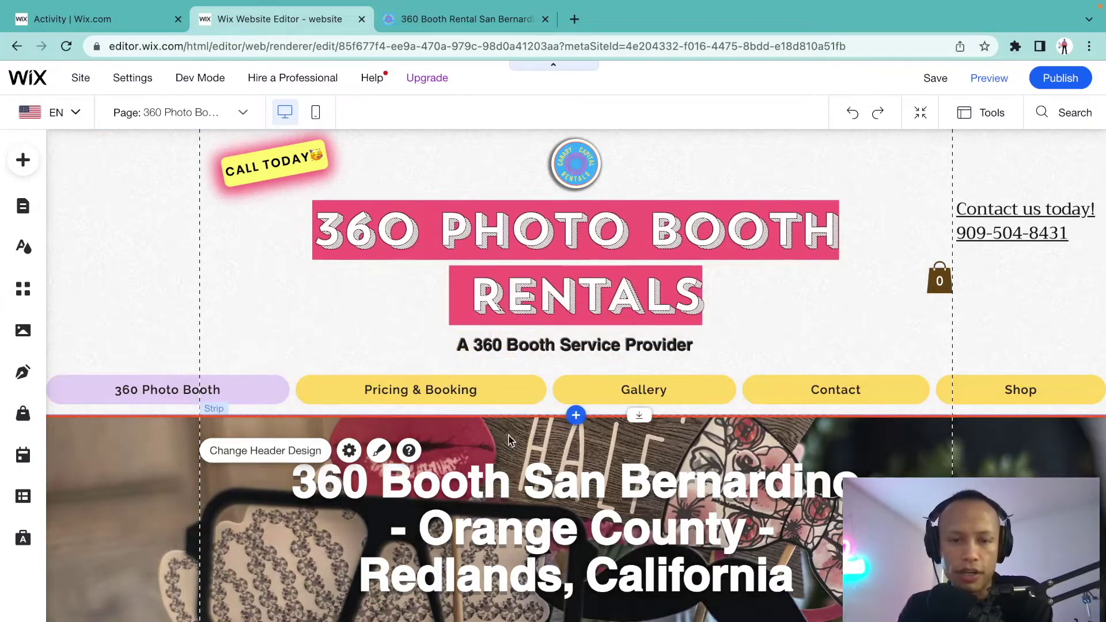
Save the website with the new "A 360 Booth Service Provider" heading in the header
scroll(507, 445, down, 2)
scroll(507, 445, down, 4)
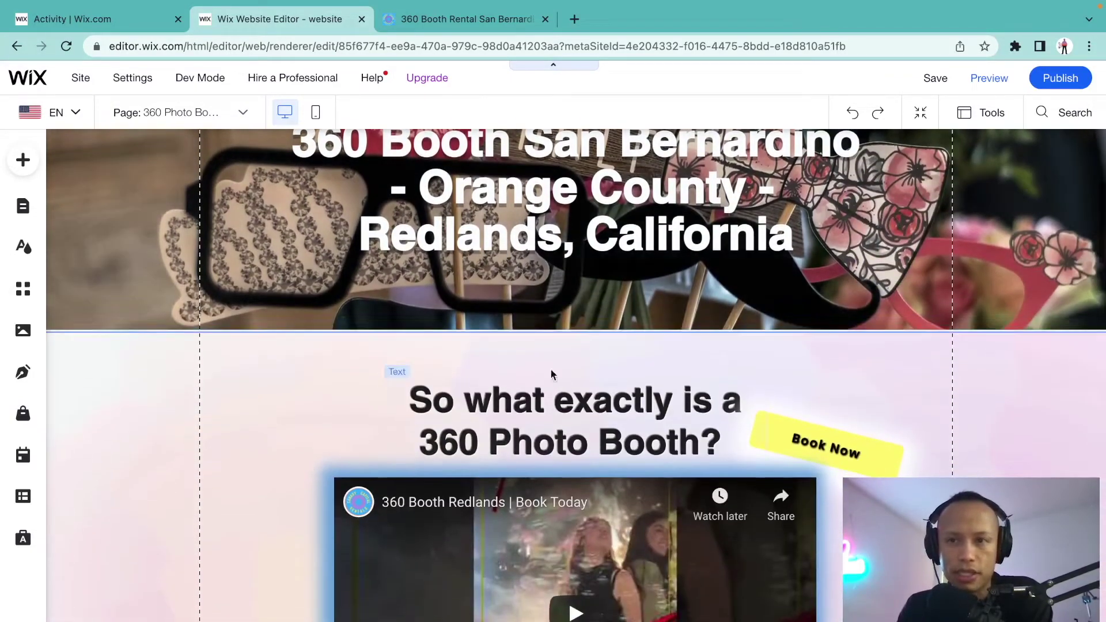
click(935, 91)
scroll(773, 257, up, 6)
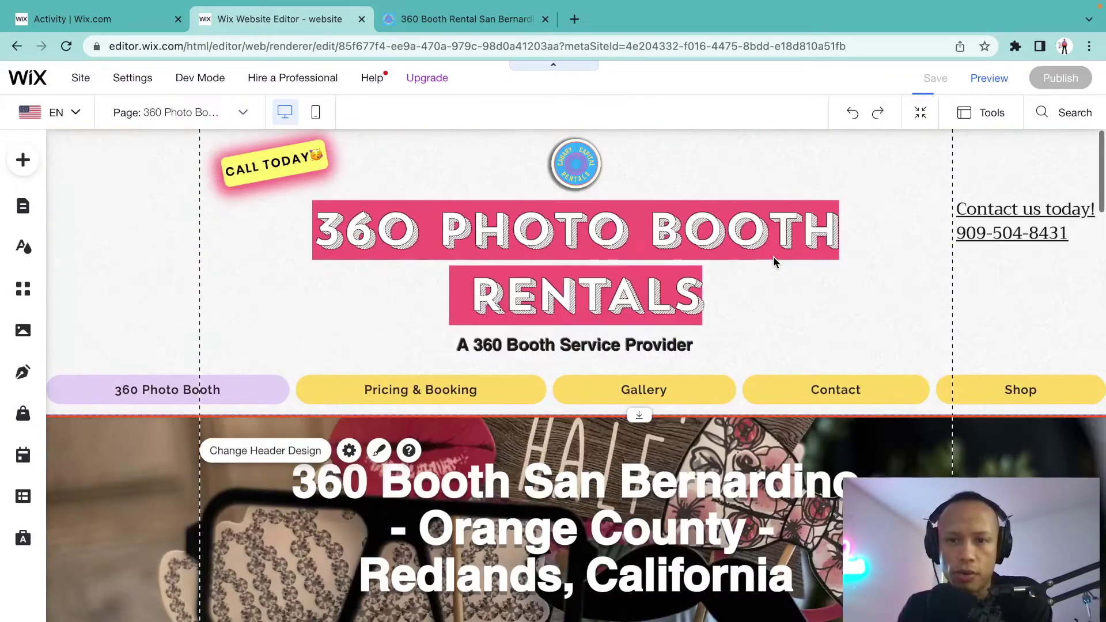
click(756, 448)
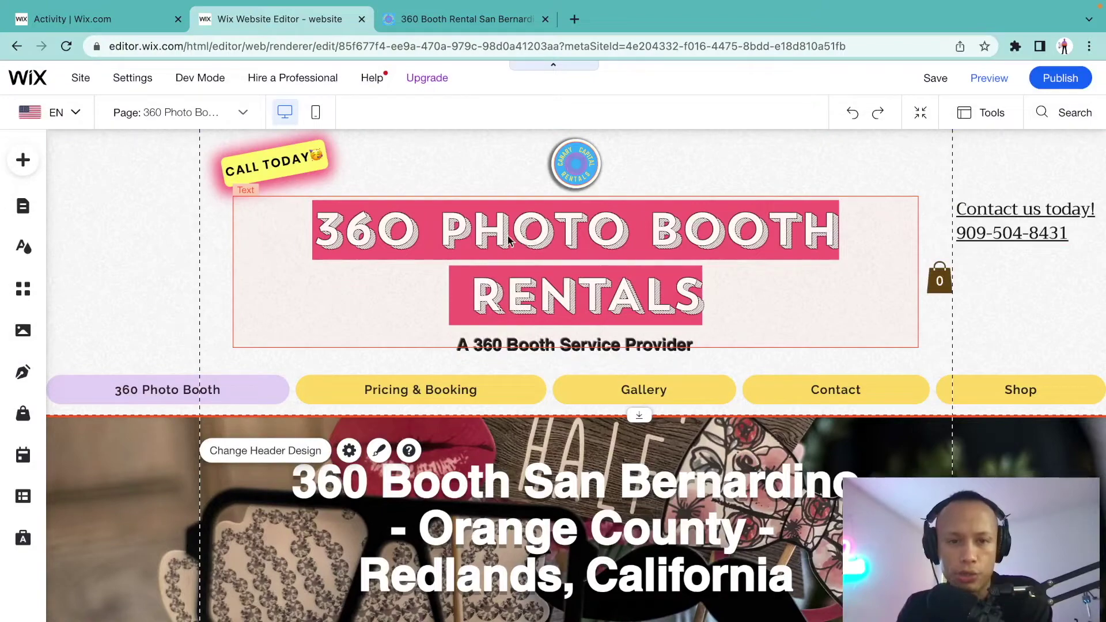
Review the call-to-action buttons down the homepage, including Book Now, Instant Quote and Call Now
scroll(522, 308, down, 5)
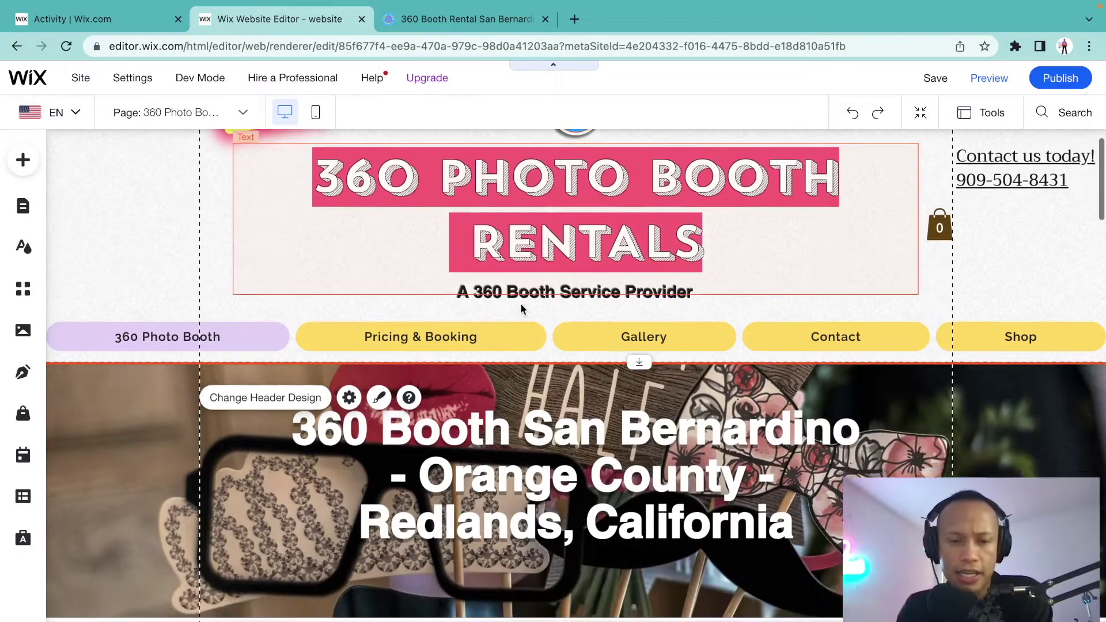
scroll(521, 304, down, 5)
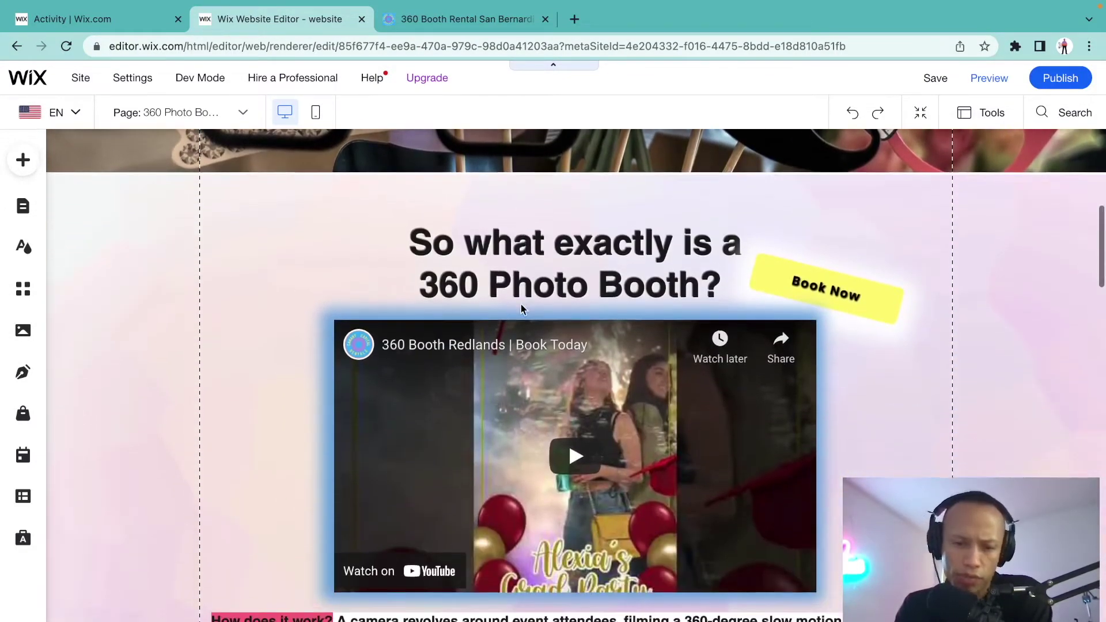
scroll(521, 304, up, 4)
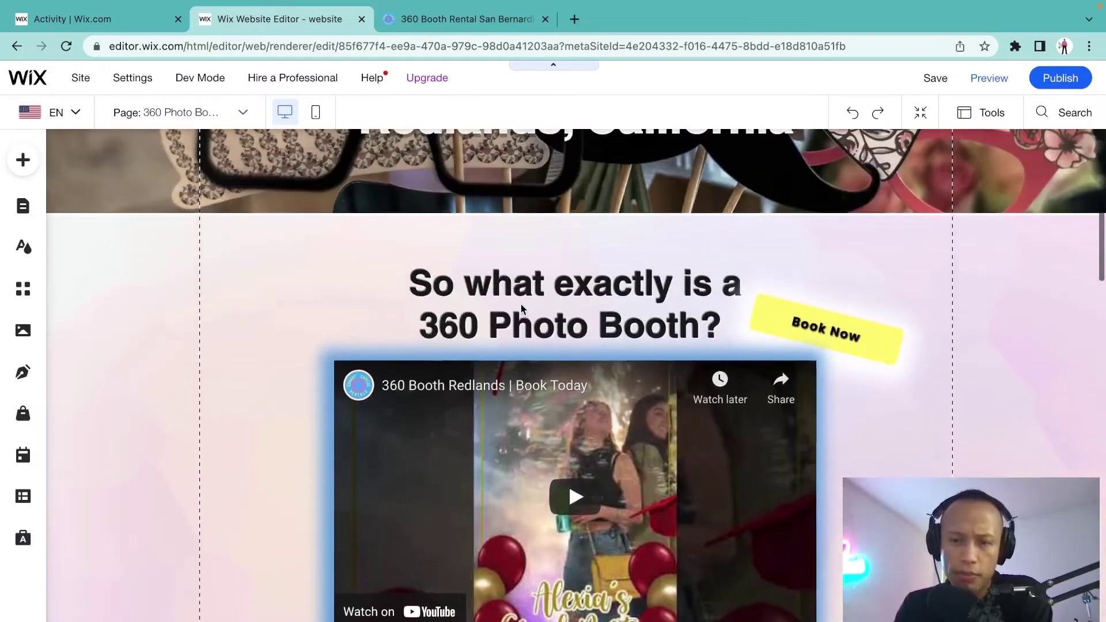
scroll(521, 304, down, 1)
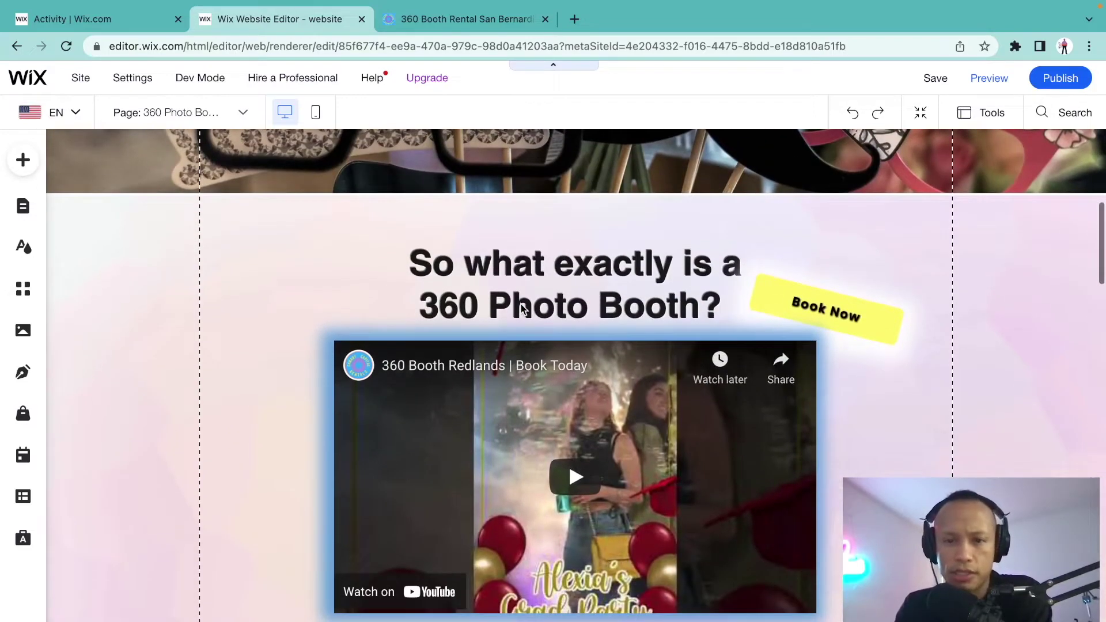
scroll(797, 303, down, 8)
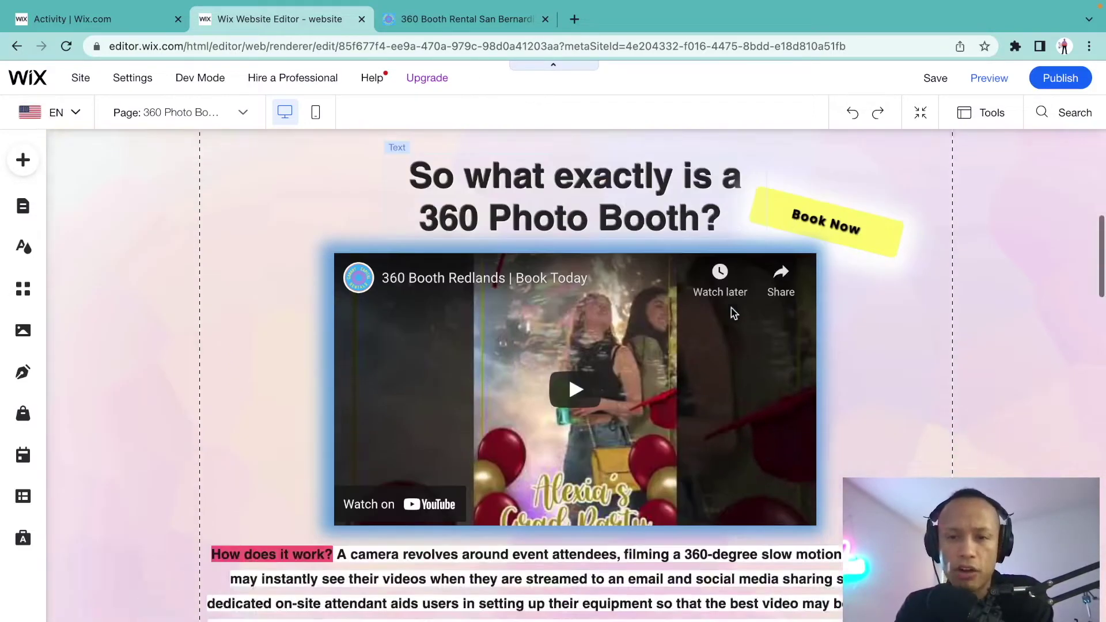
scroll(732, 313, down, 13)
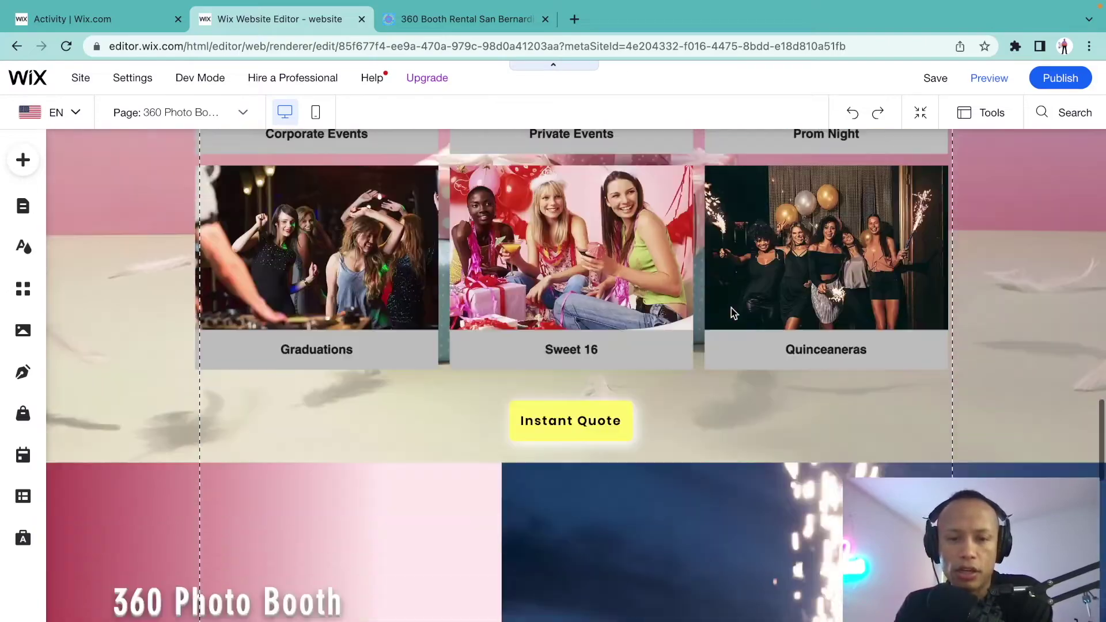
scroll(731, 309, up, 20)
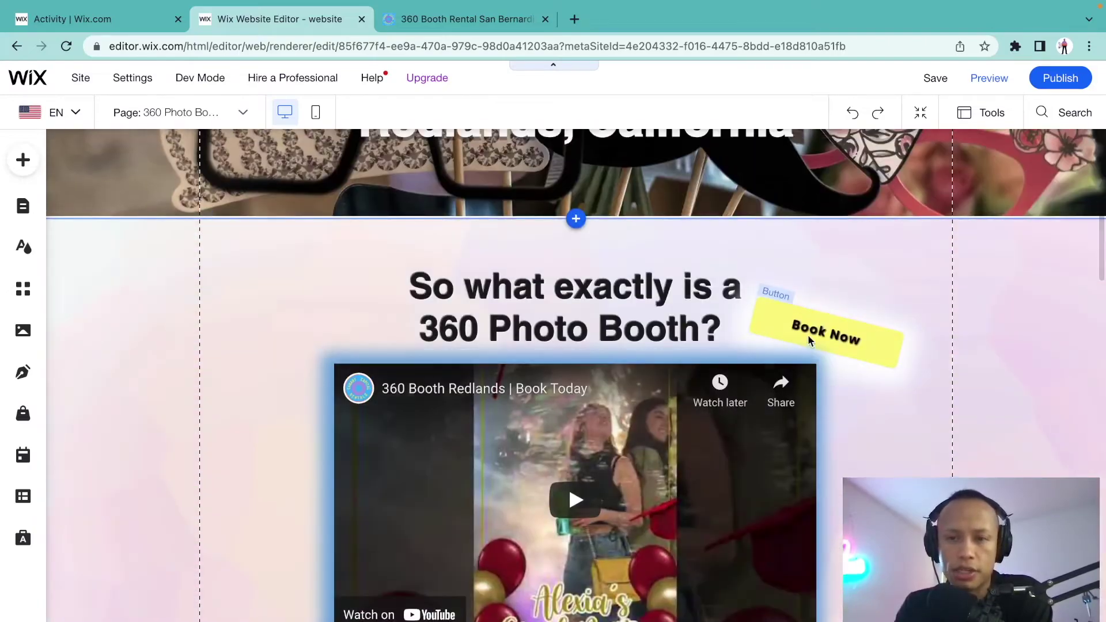
scroll(804, 337, down, 20)
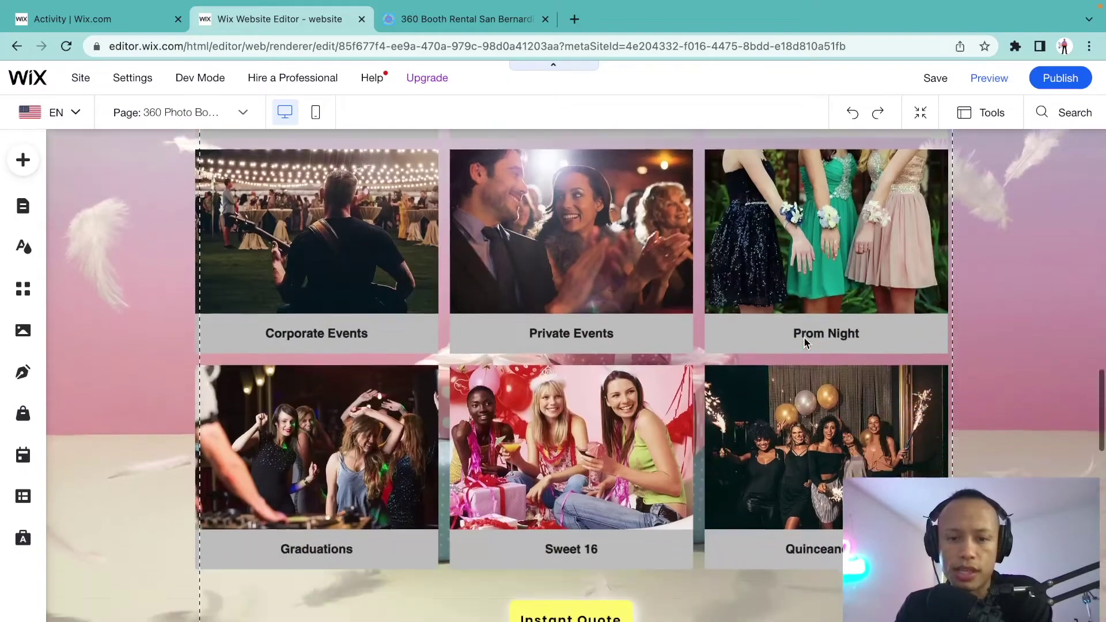
scroll(608, 494, down, 17)
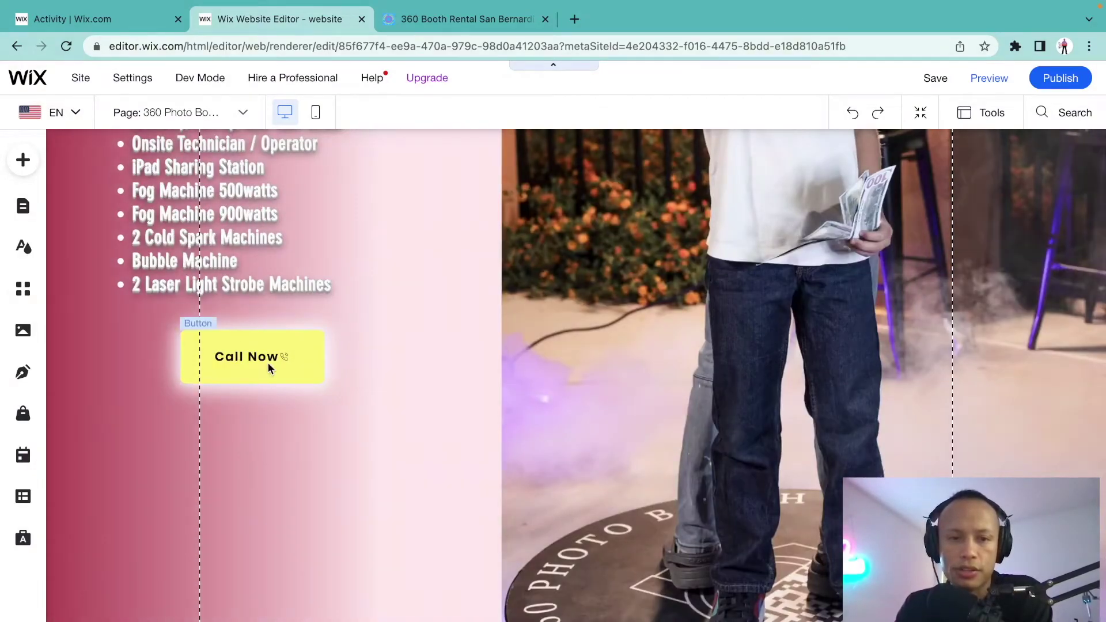
scroll(267, 363, down, 5)
scroll(417, 475, up, 20)
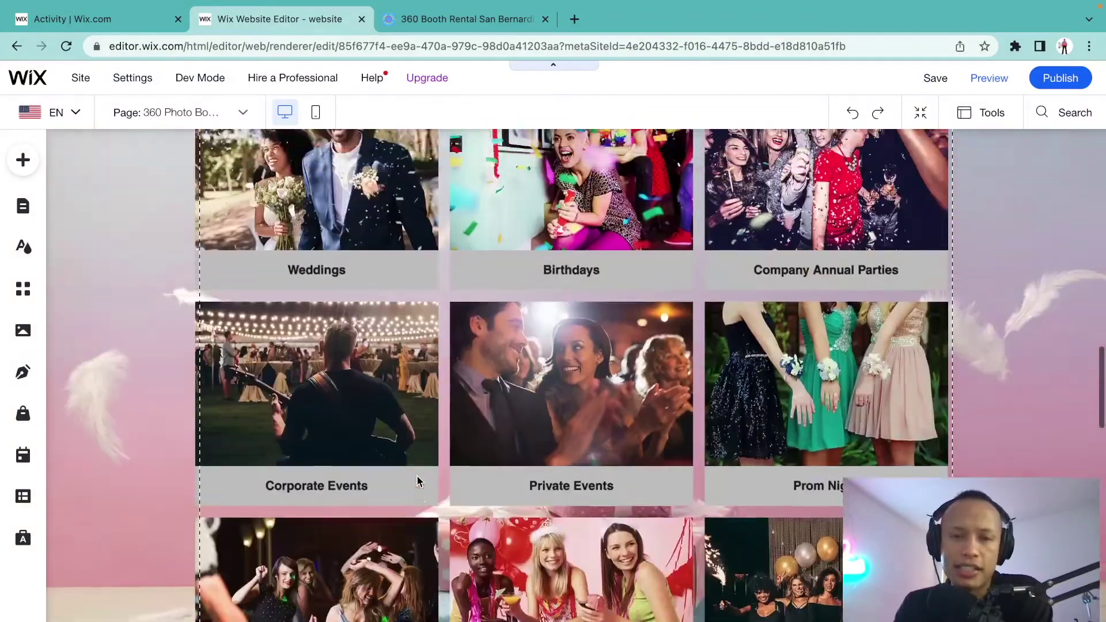
scroll(418, 476, up, 10)
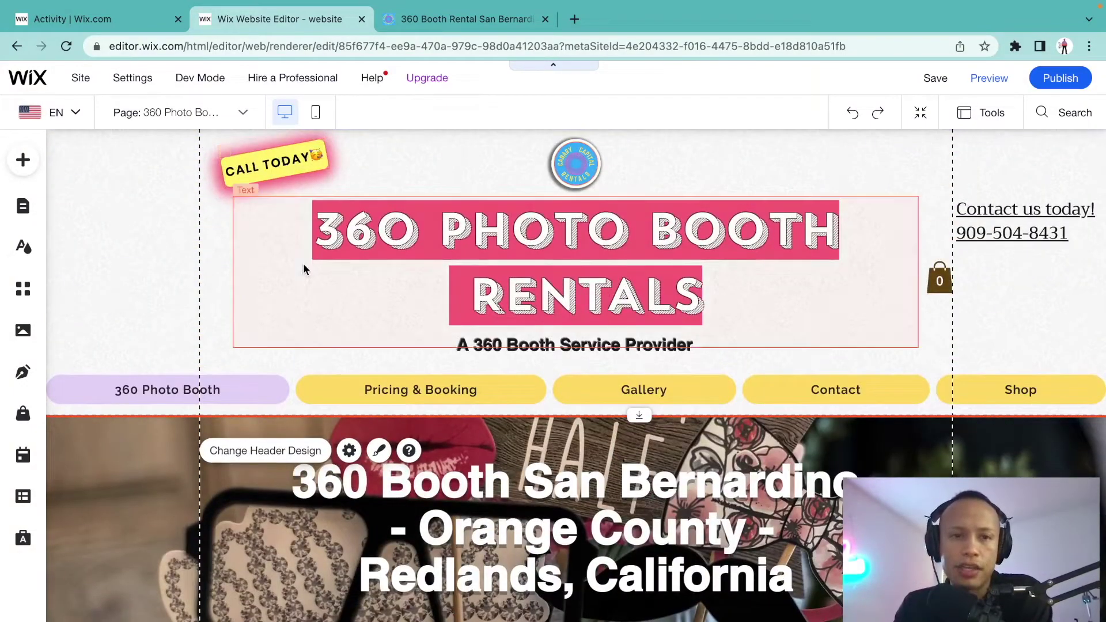
Switch to the live 360photoboothrental.net site and test the Book Now button beside the 360 Photo Booth video
scroll(328, 341, down, 10)
scroll(327, 341, up, 1)
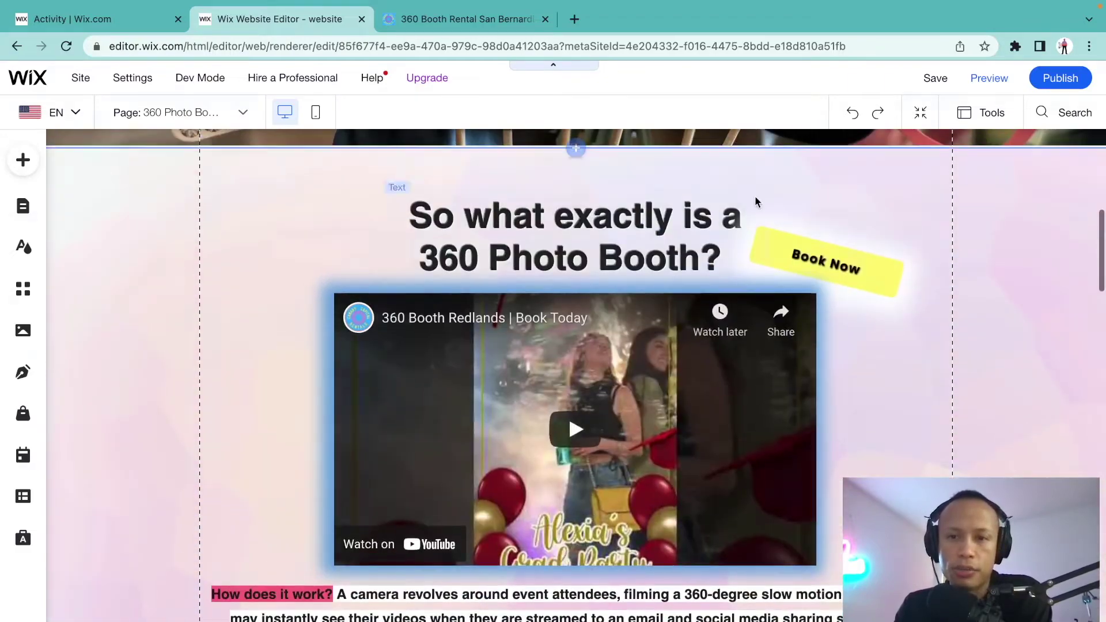
scroll(834, 285, up, 1)
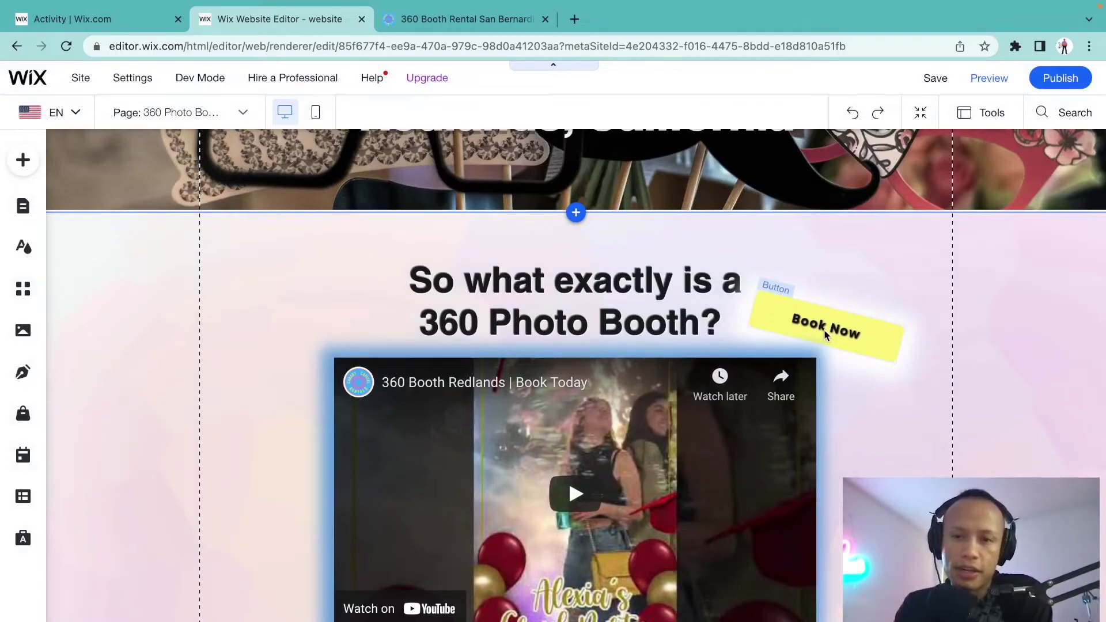
click(467, 19)
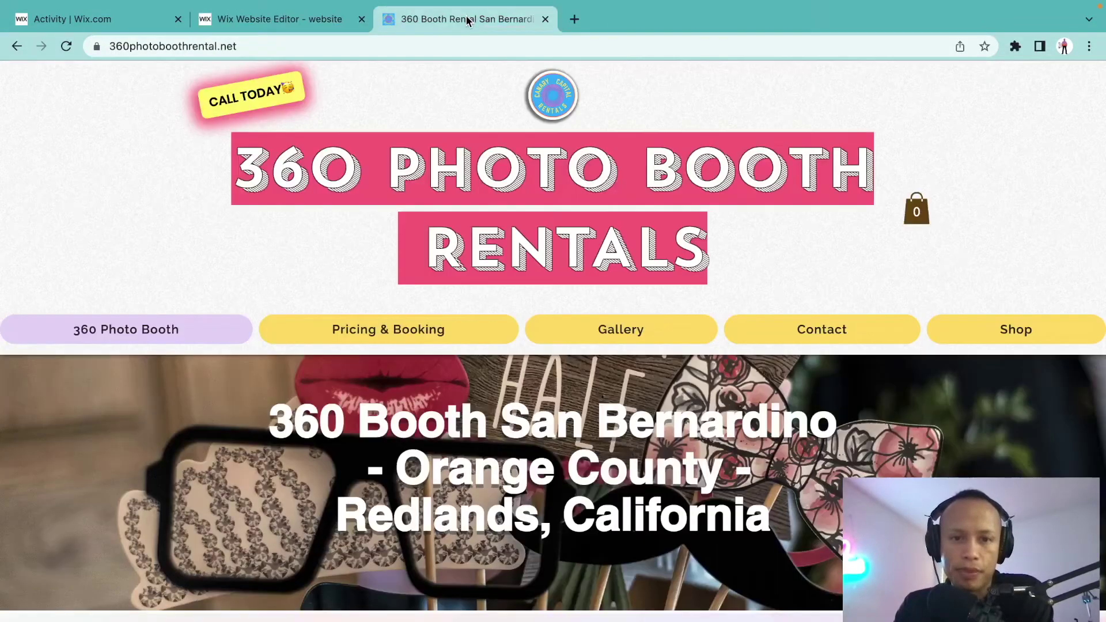
scroll(585, 303, down, 8)
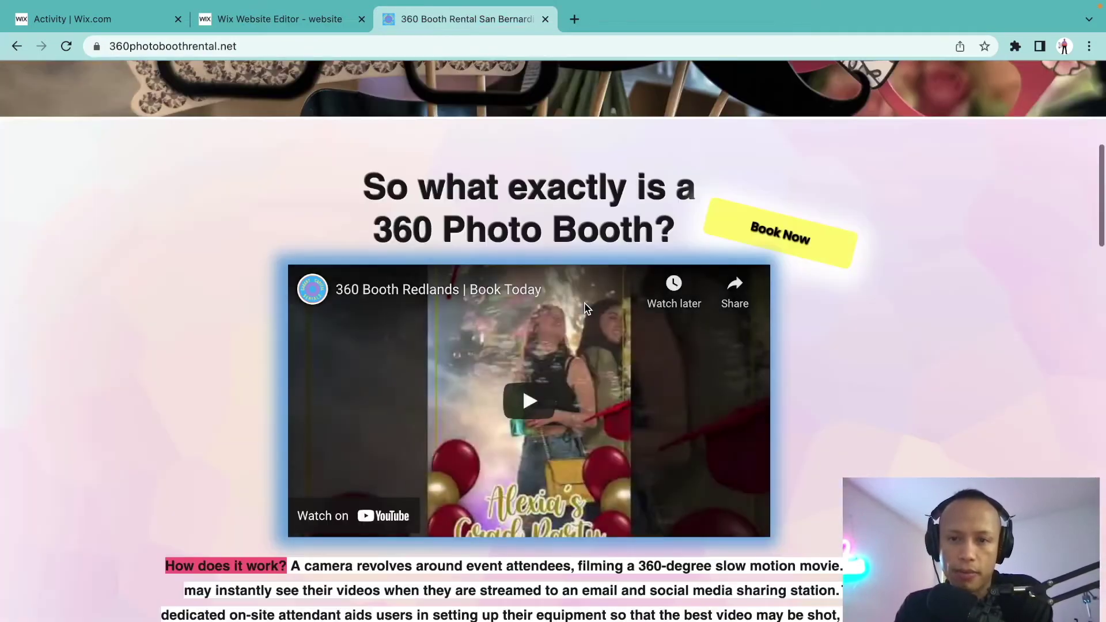
click(809, 246)
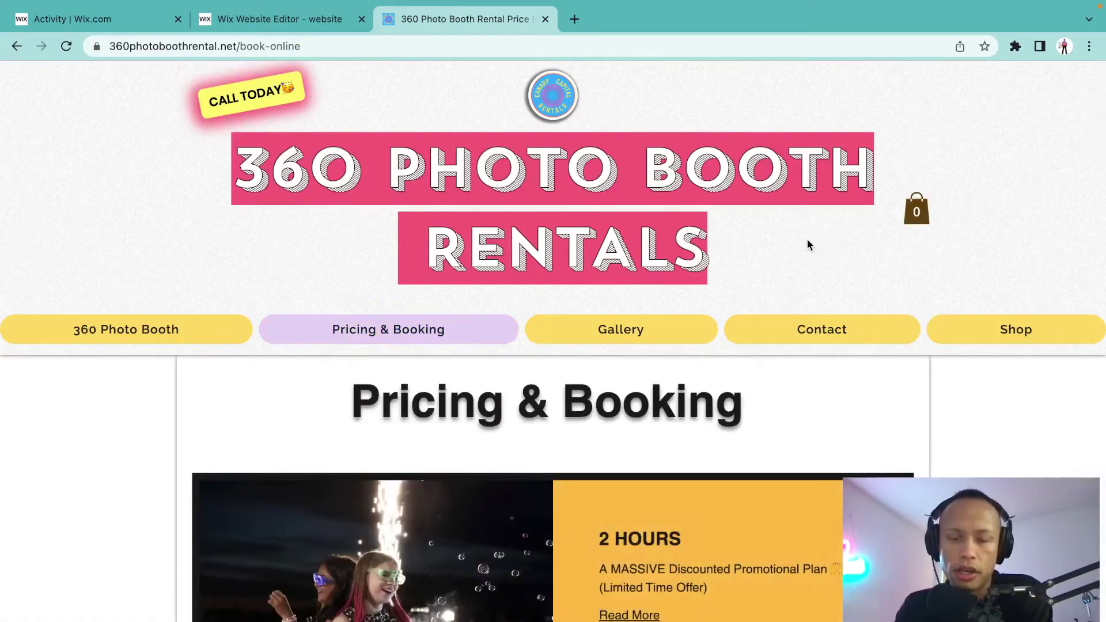
Look over the 2 HOURS plan on the live Pricing & Booking page and return to the Wix editor
scroll(808, 244, down, 2)
scroll(807, 244, down, 2)
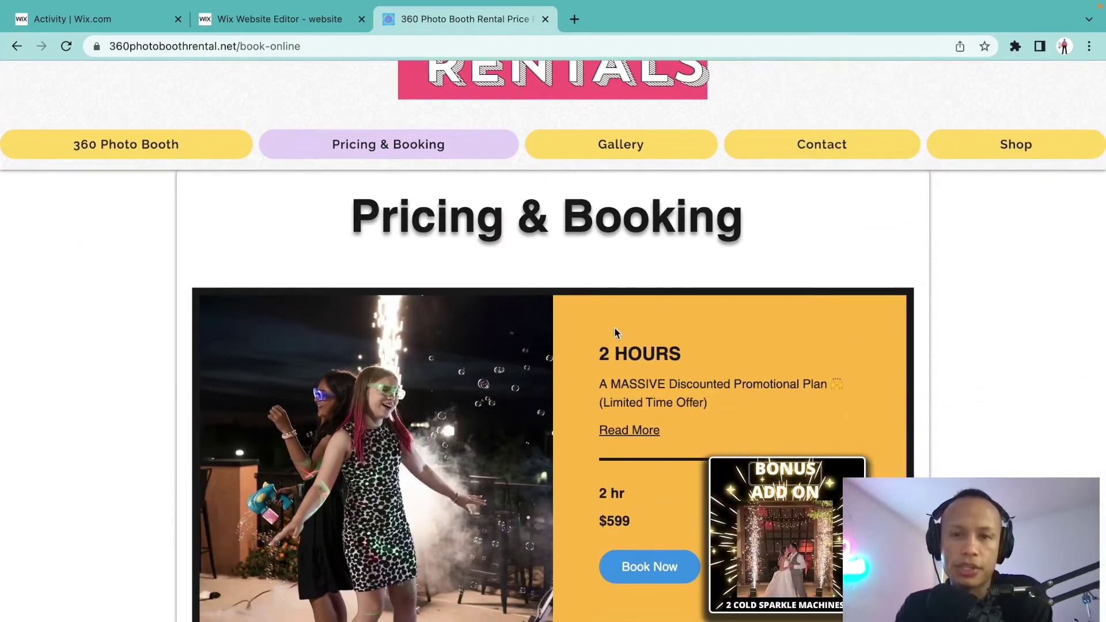
scroll(655, 326, up, 3)
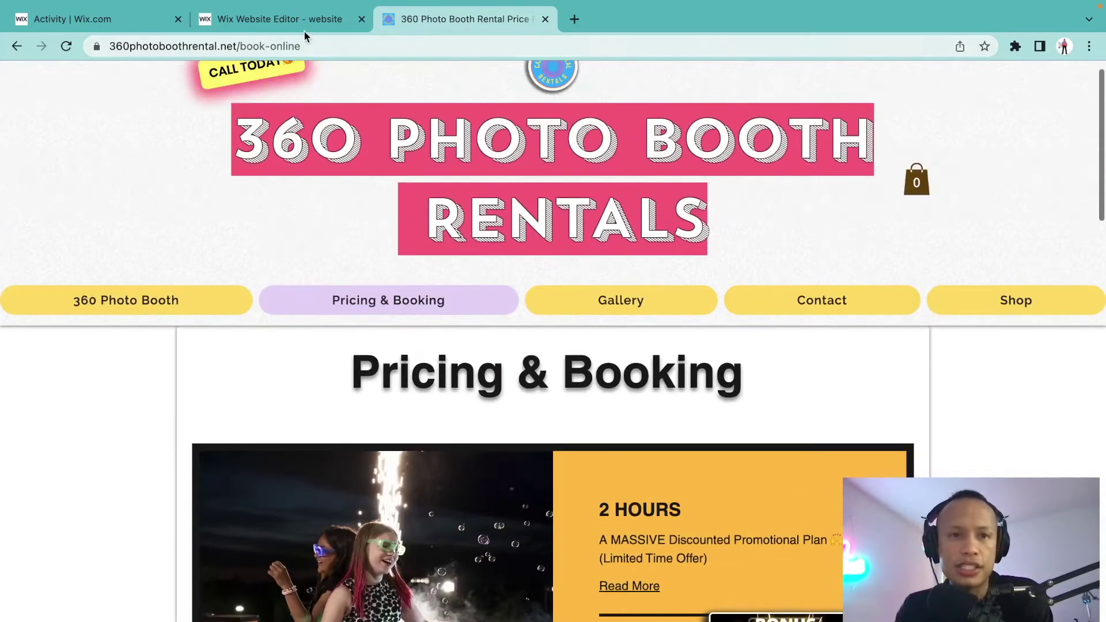
click(299, 26)
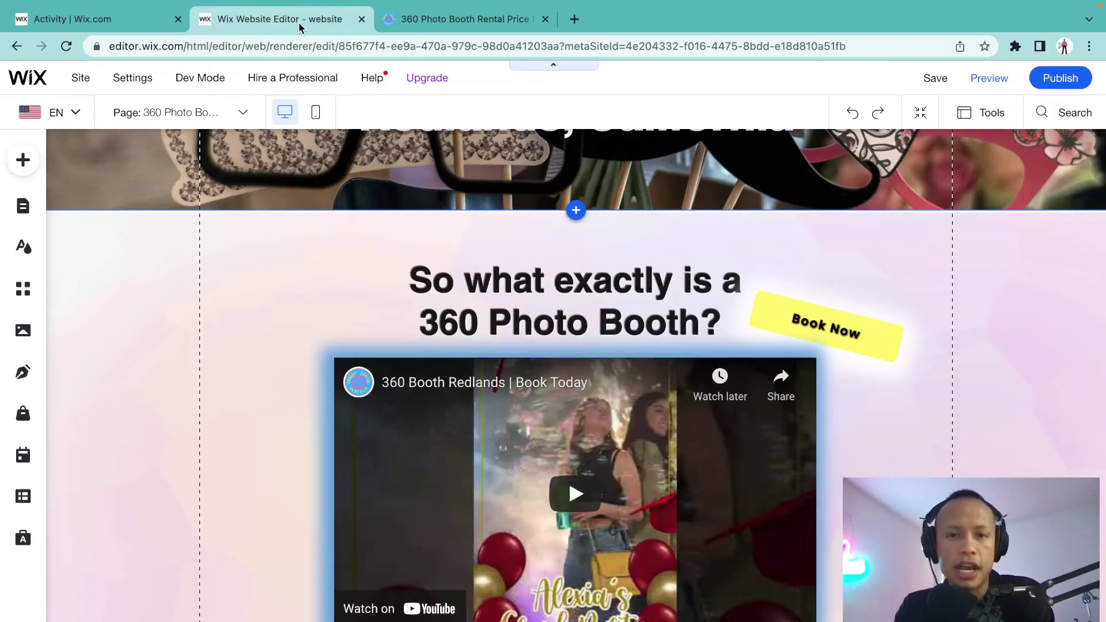
click(137, 29)
click(317, 19)
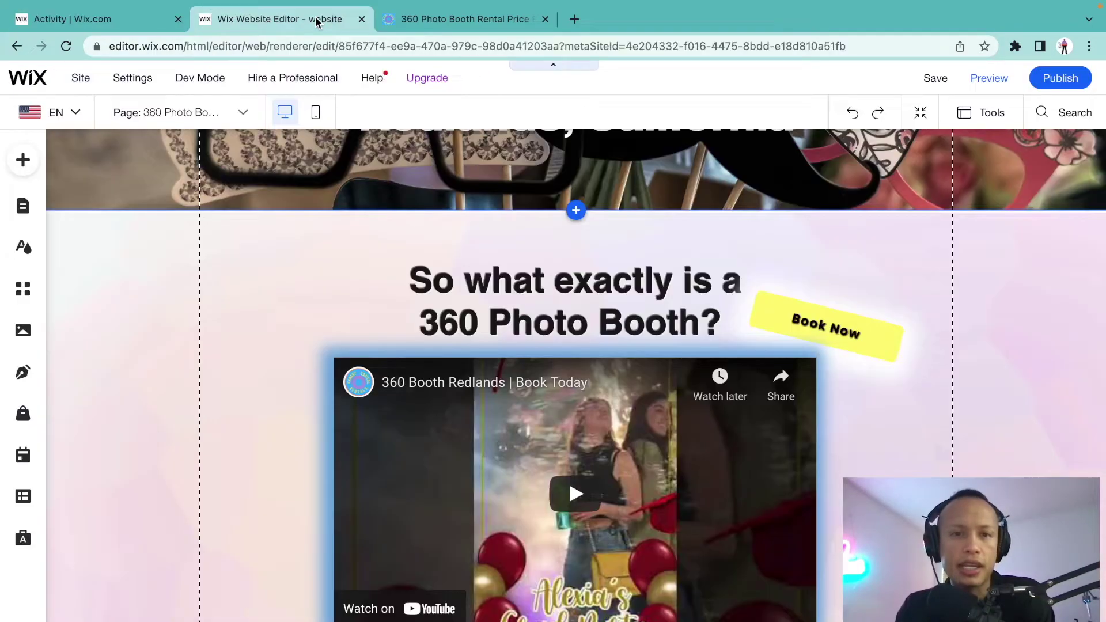
Examine the homepage's header, location banner and "So what exactly is a 360 Photo Booth?" section for layout and flow
scroll(511, 419, up, 8)
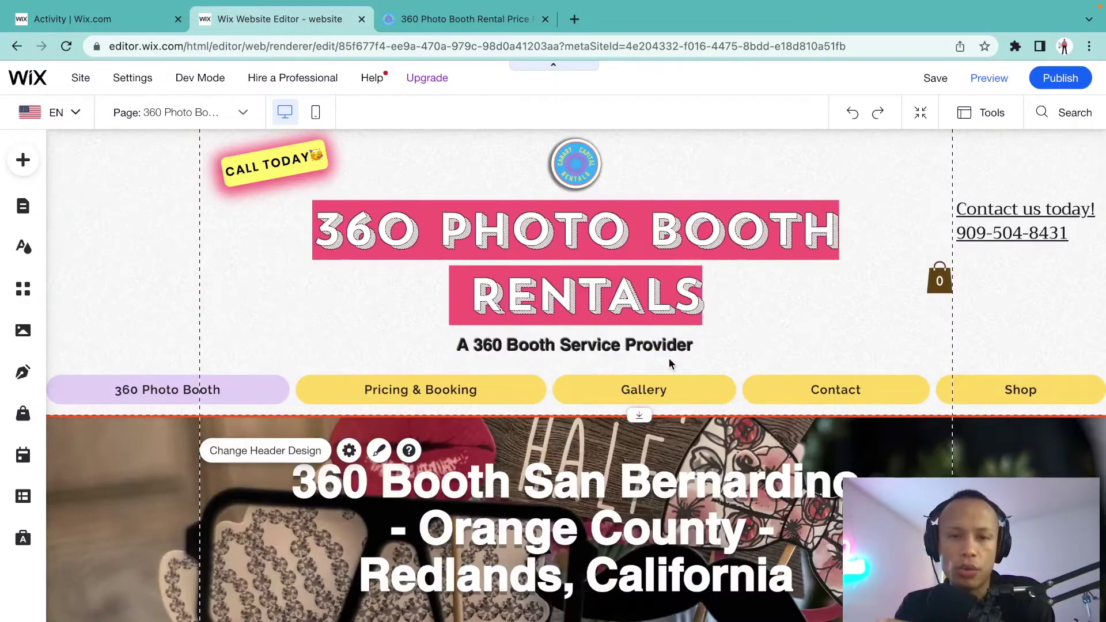
scroll(793, 304, down, 7)
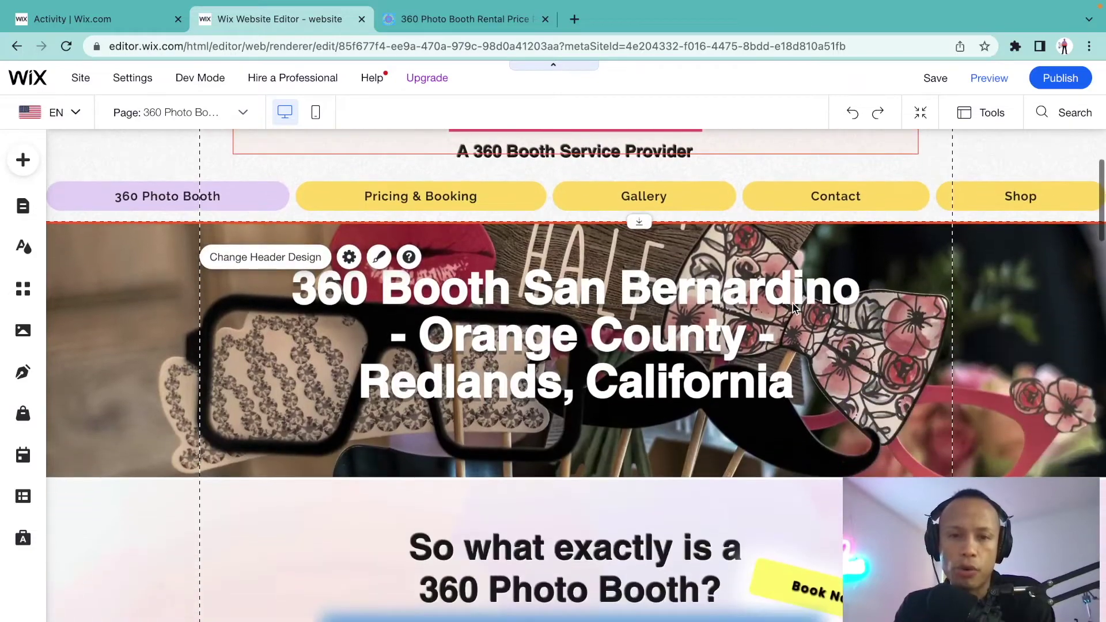
scroll(792, 308, down, 1)
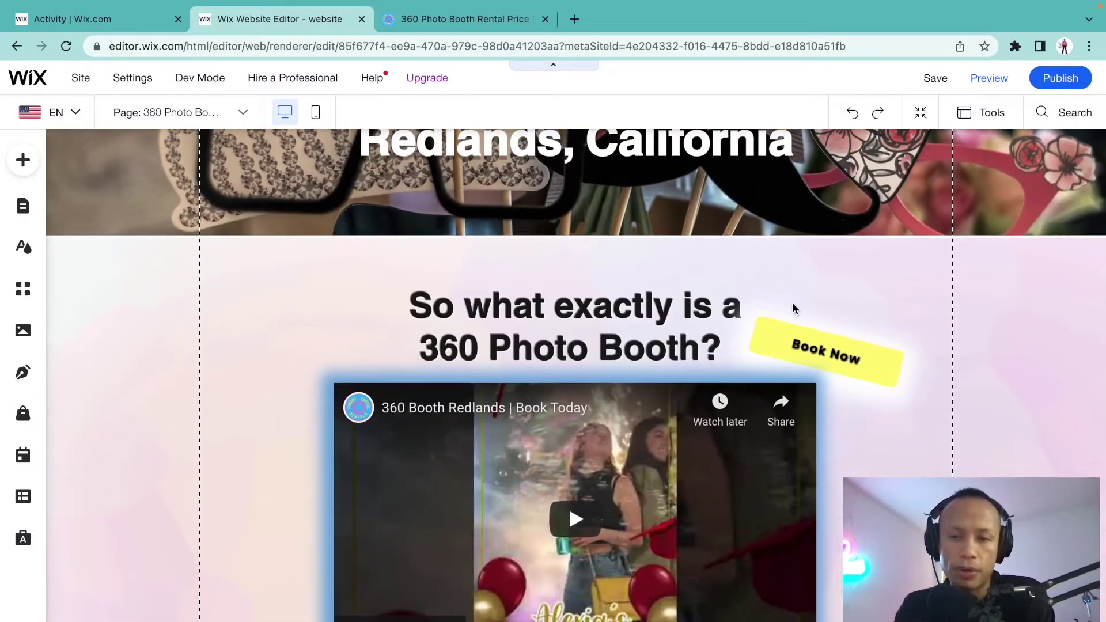
scroll(793, 306, up, 8)
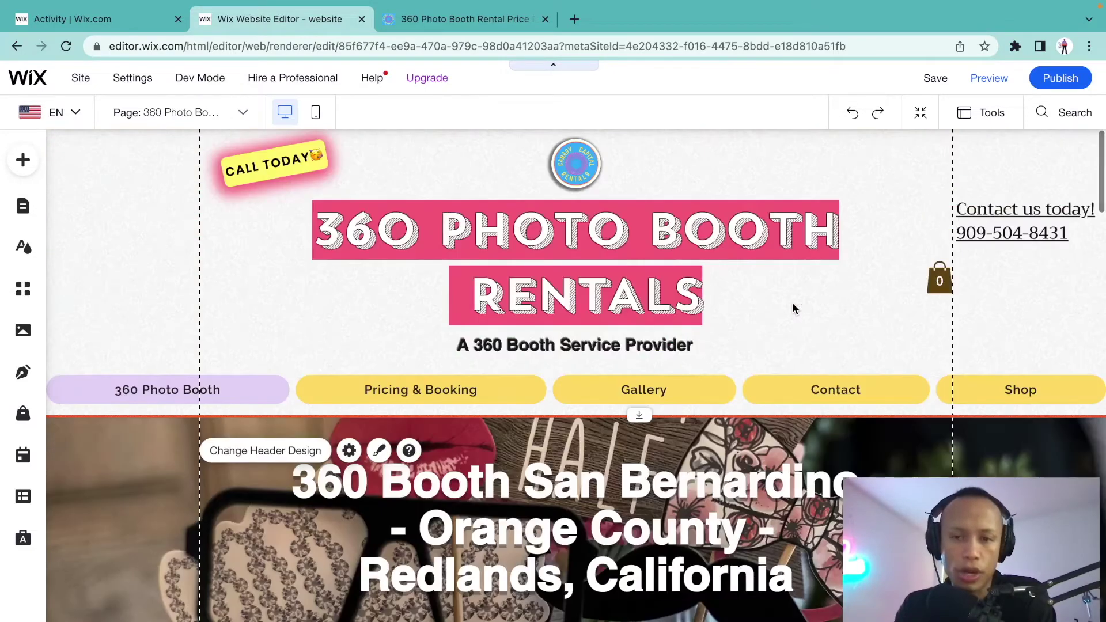
scroll(793, 304, down, 1)
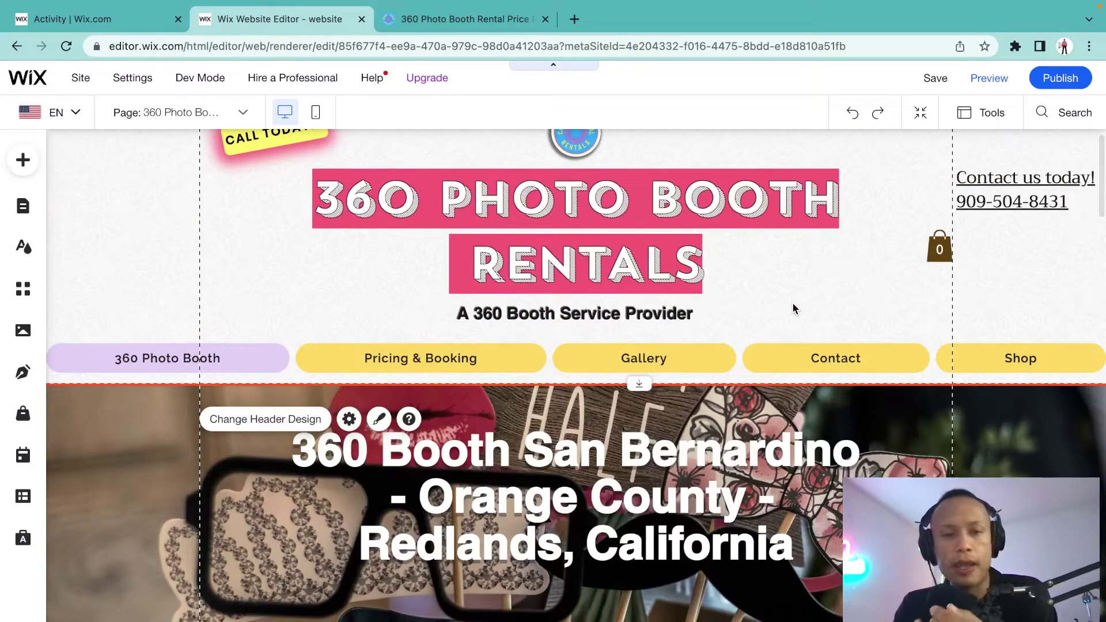
scroll(793, 308, down, 4)
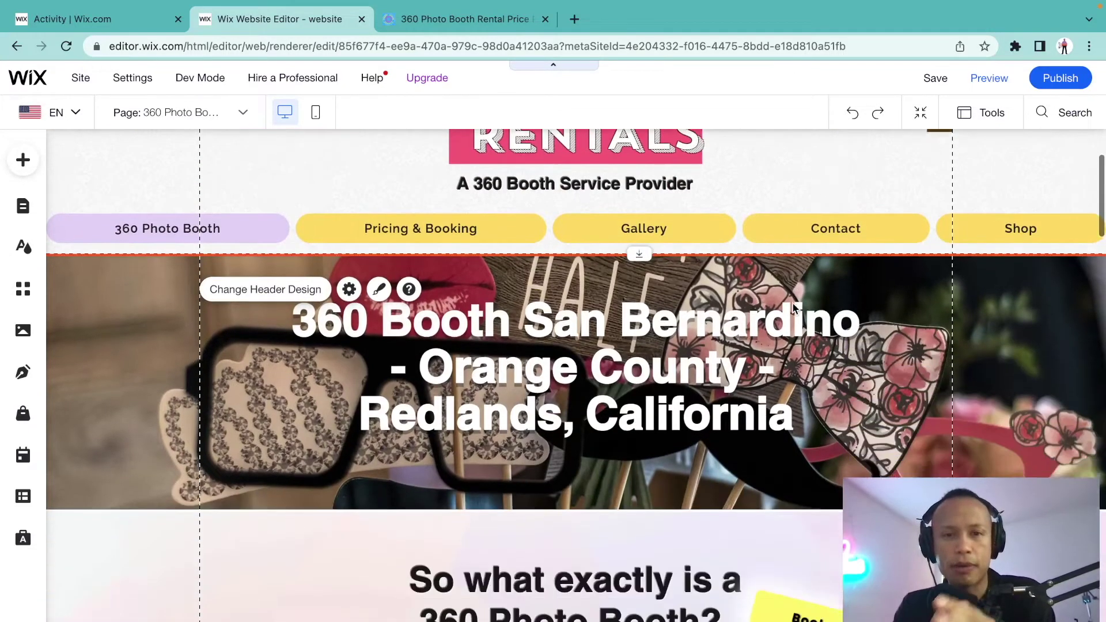
scroll(793, 309, up, 5)
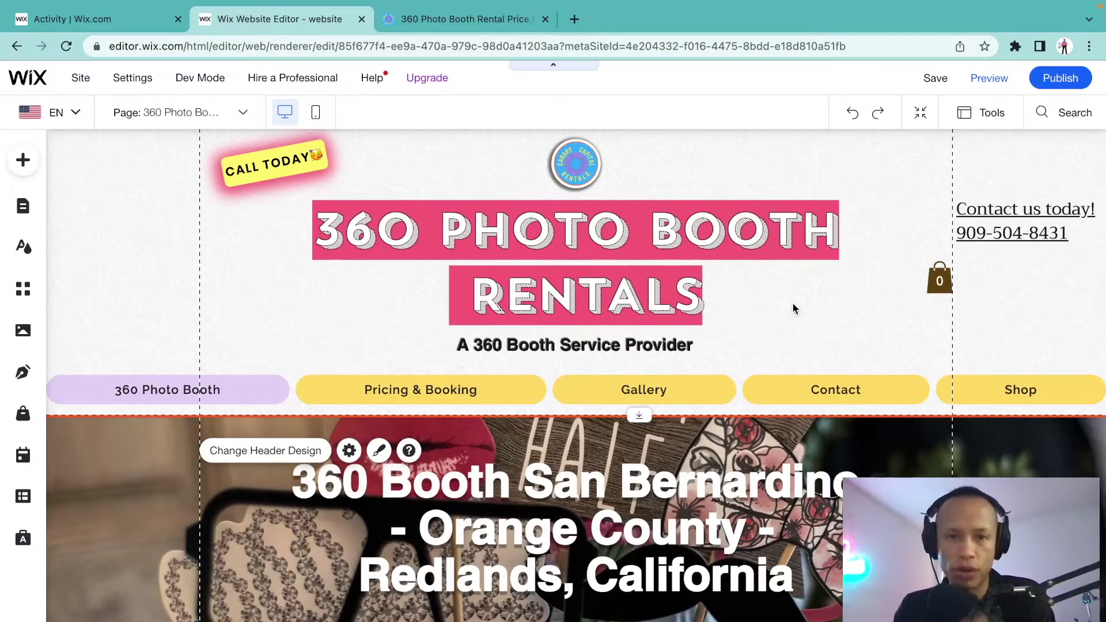
scroll(793, 308, down, 6)
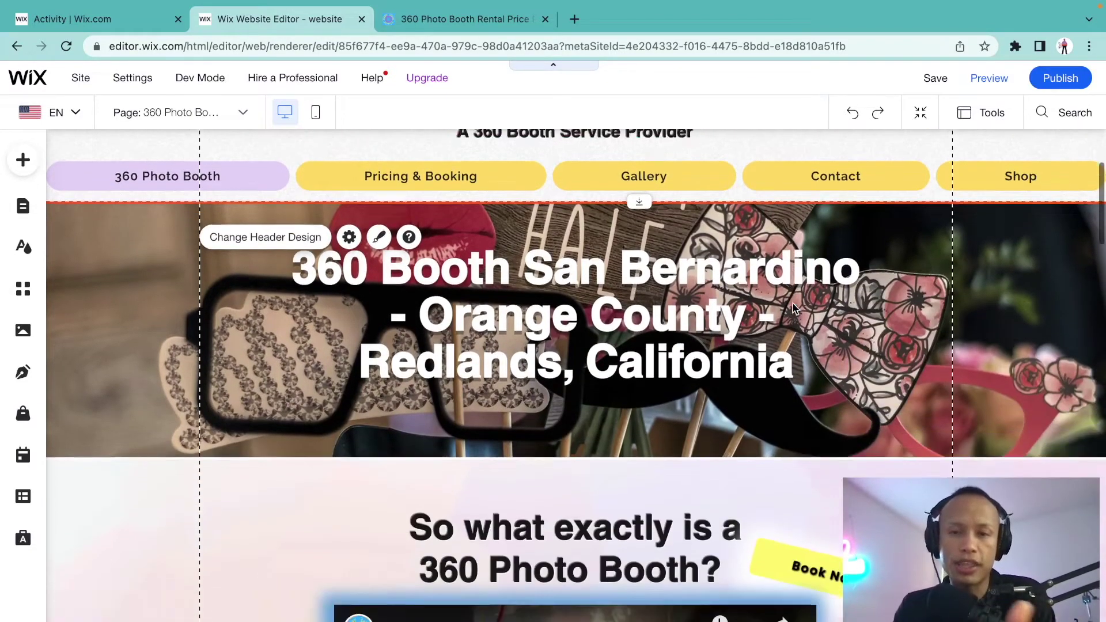
scroll(793, 309, down, 10)
scroll(793, 308, up, 13)
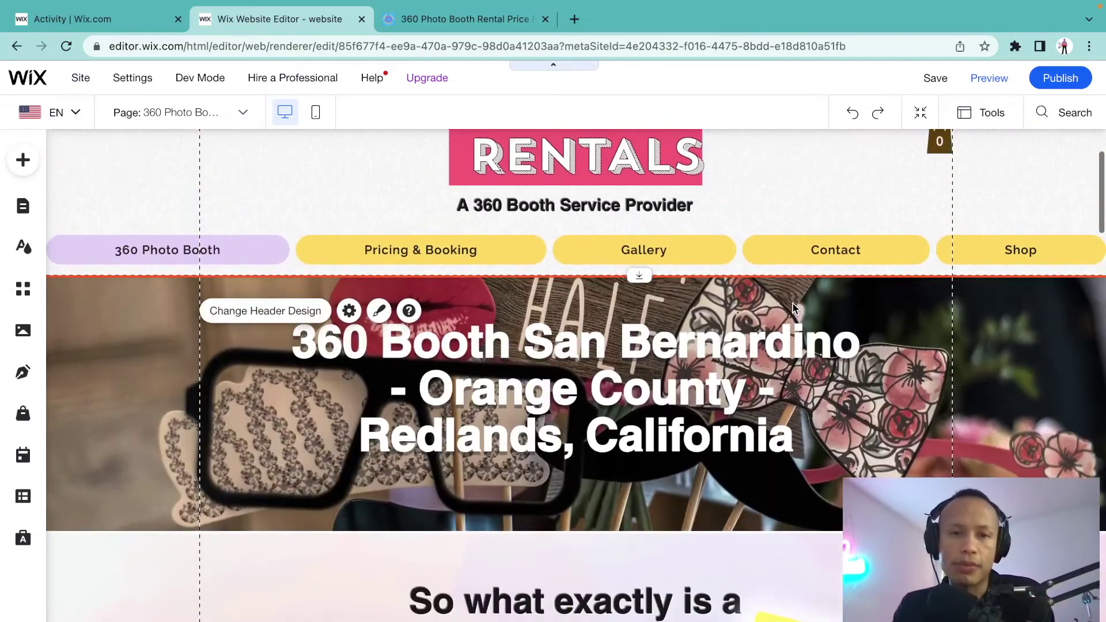
scroll(793, 308, up, 4)
scroll(794, 308, down, 2)
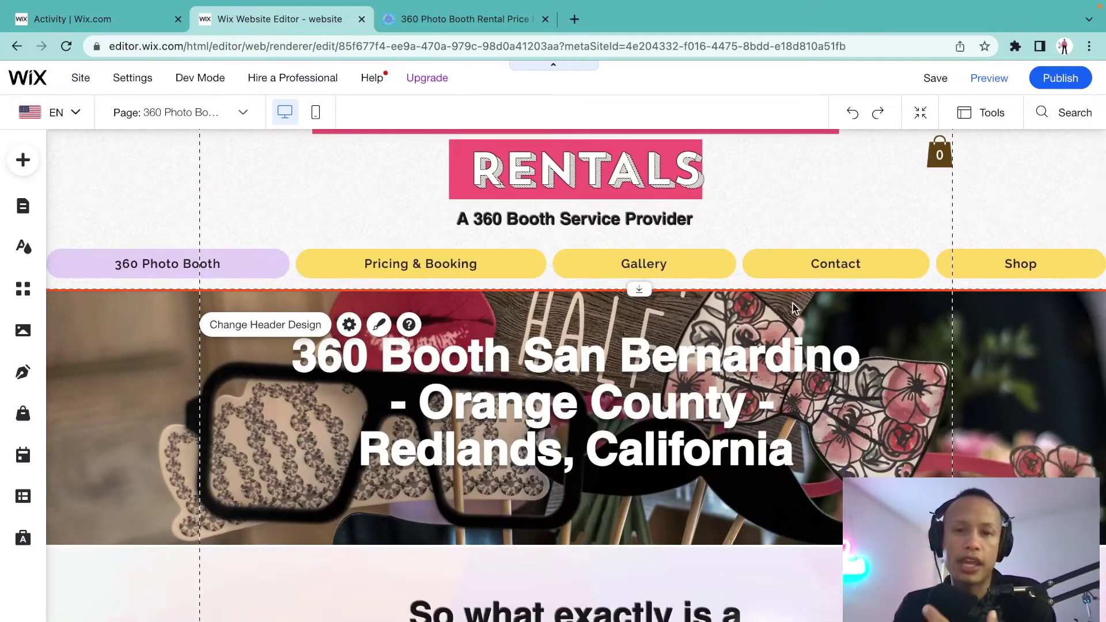
scroll(794, 308, down, 2)
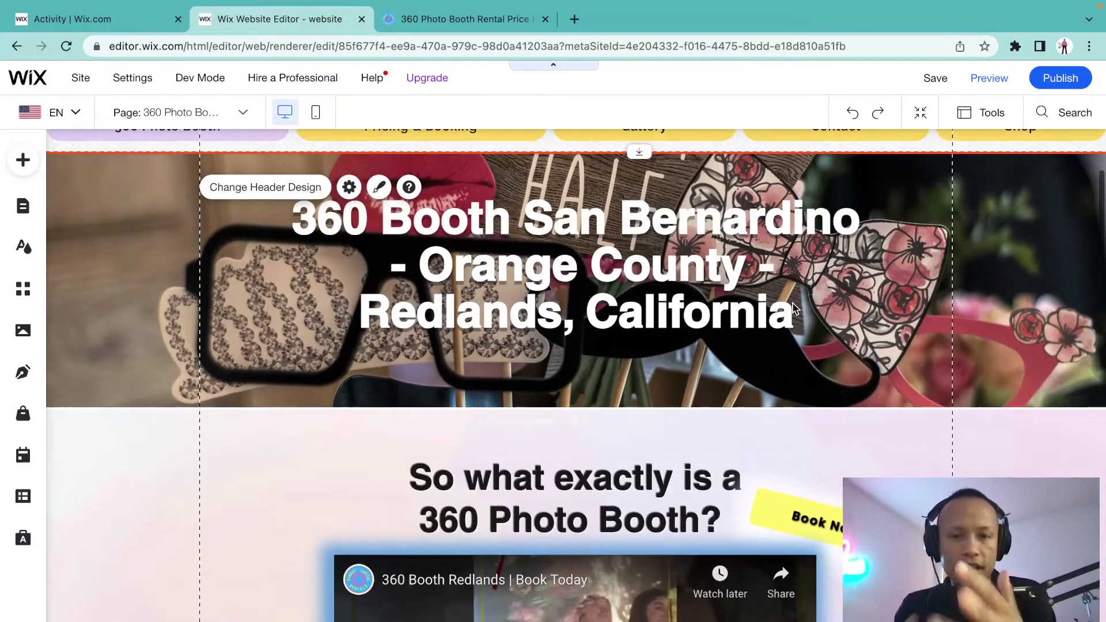
scroll(794, 308, up, 4)
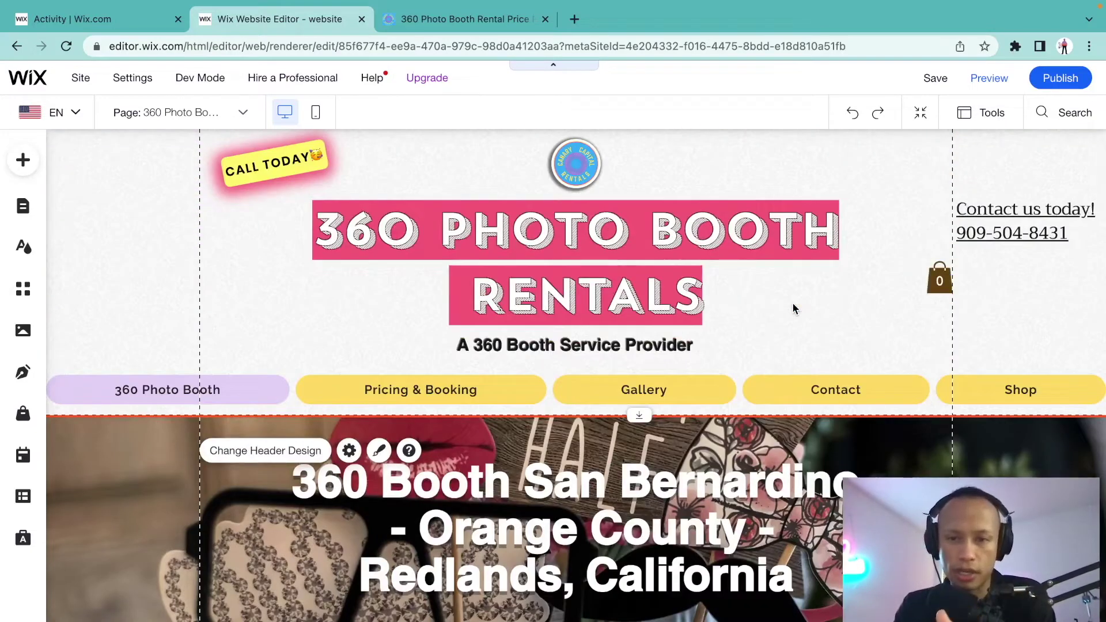
Examine the homepage sections from the location banner through the 360 Photo Booth description and event types to the Instant Quote button
scroll(794, 305, down, 5)
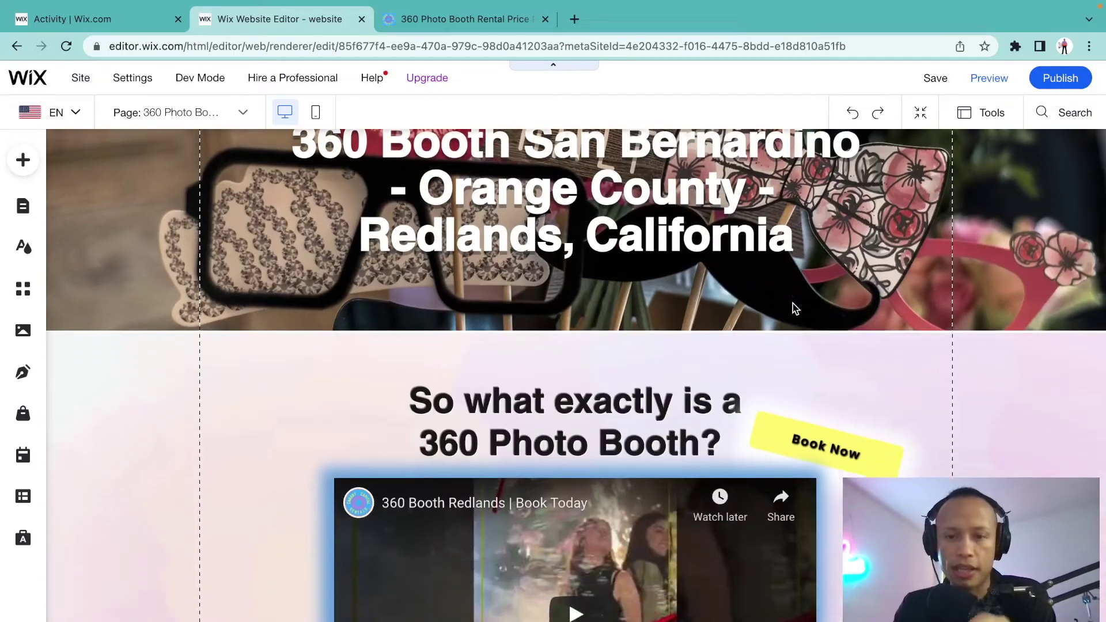
scroll(794, 308, down, 3)
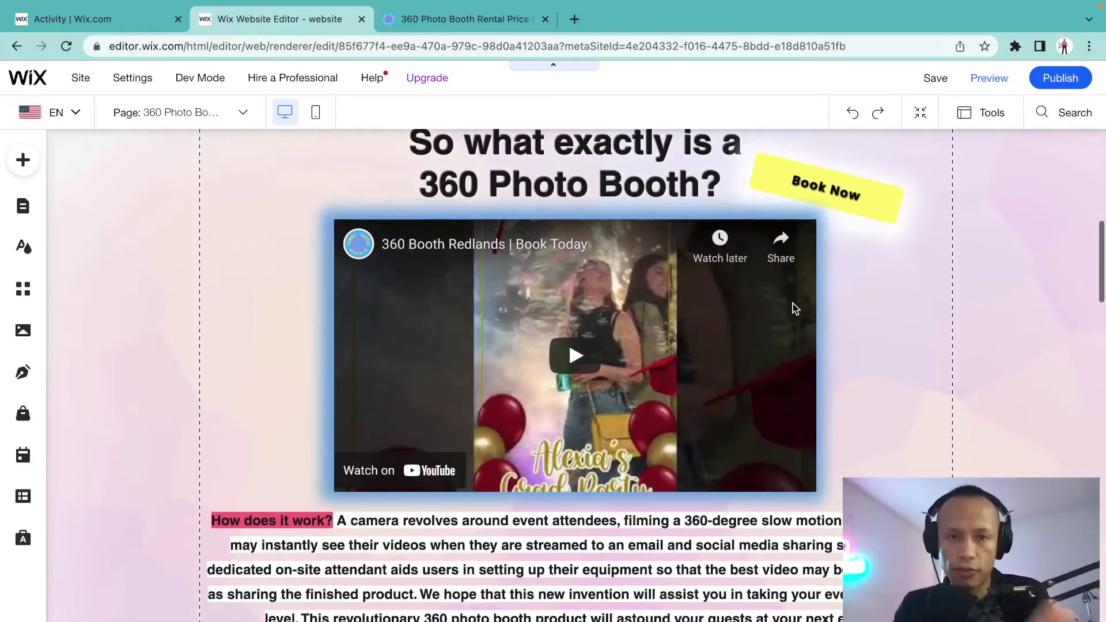
scroll(794, 308, up, 1)
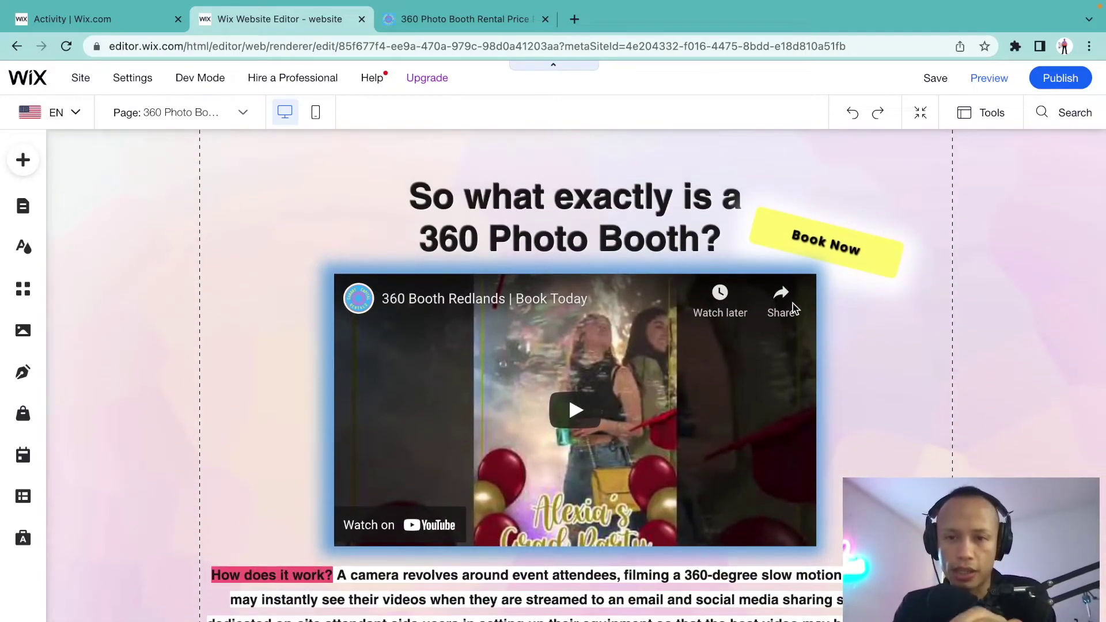
scroll(766, 432, down, 4)
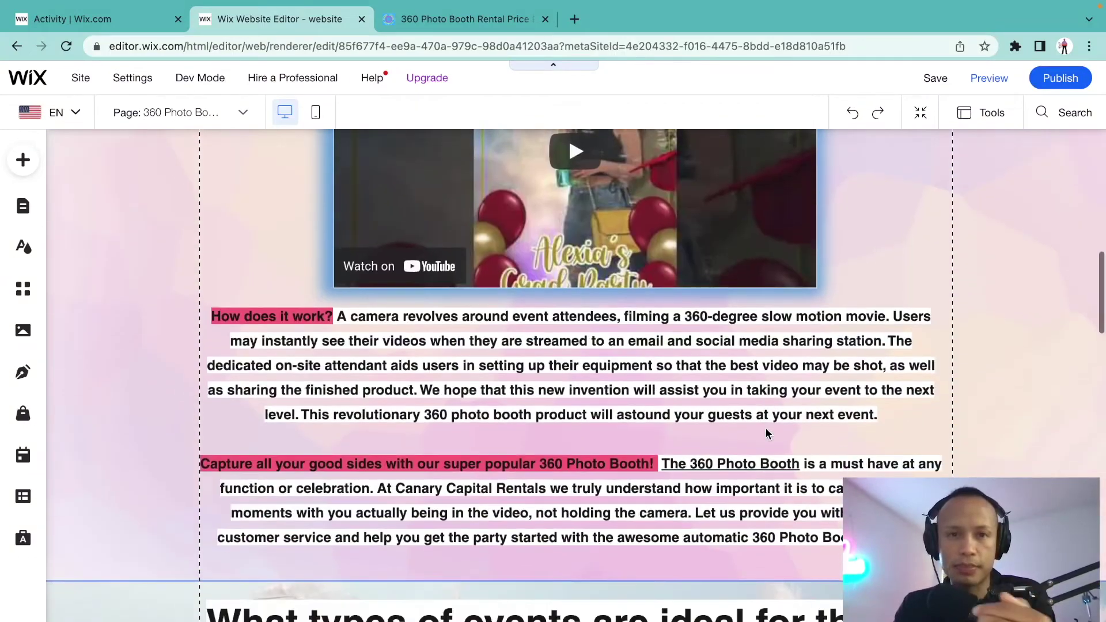
scroll(766, 429, down, 1)
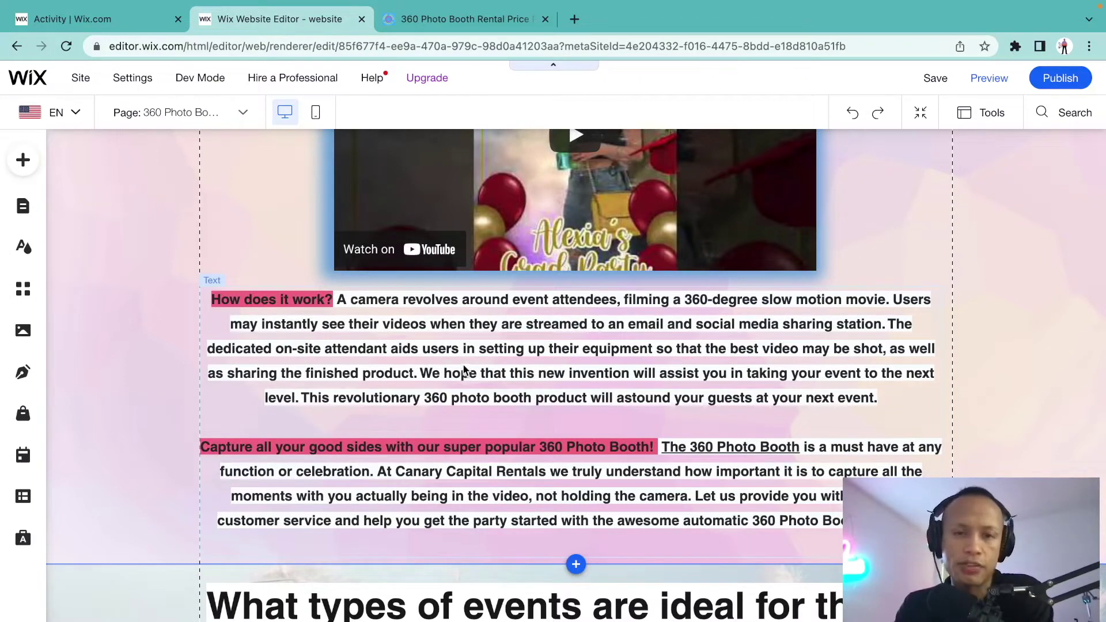
scroll(501, 383, up, 1)
scroll(502, 382, down, 1)
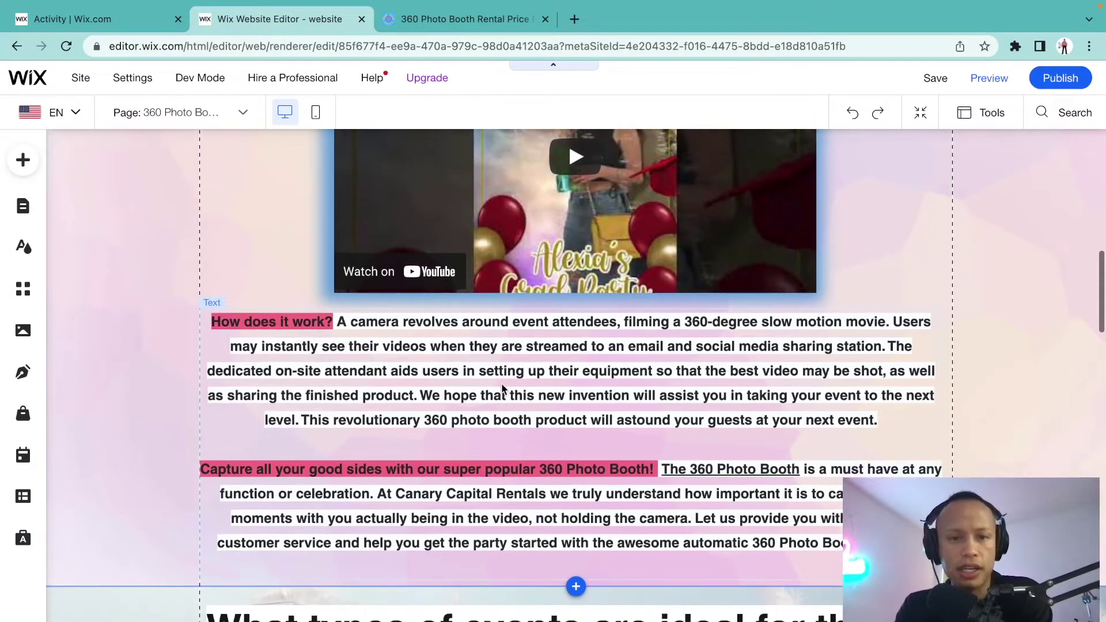
scroll(501, 383, down, 4)
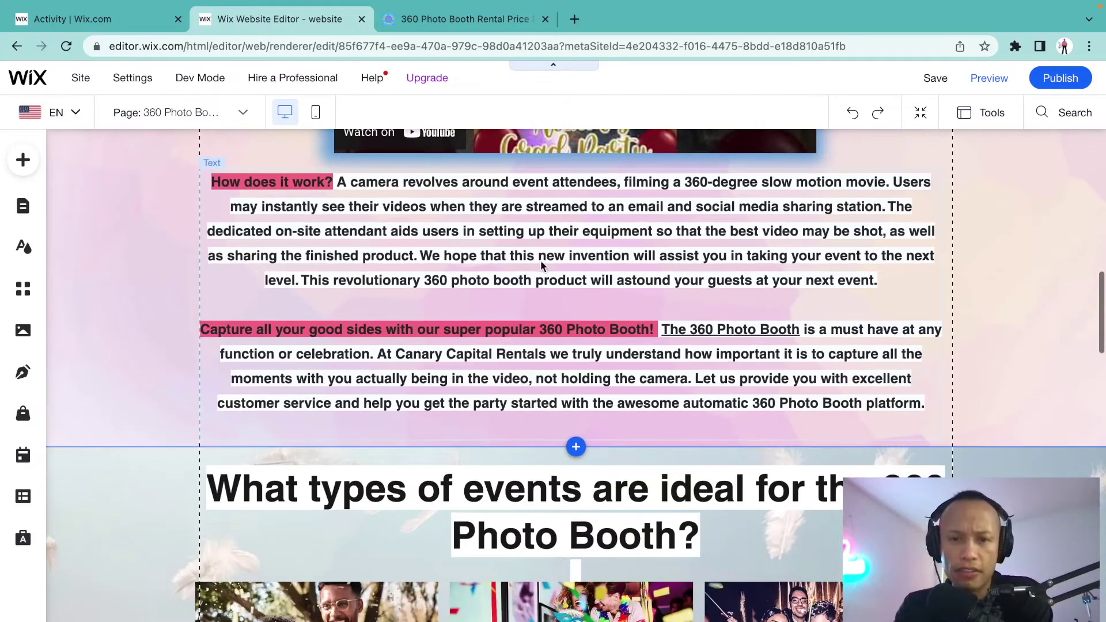
scroll(541, 262, down, 8)
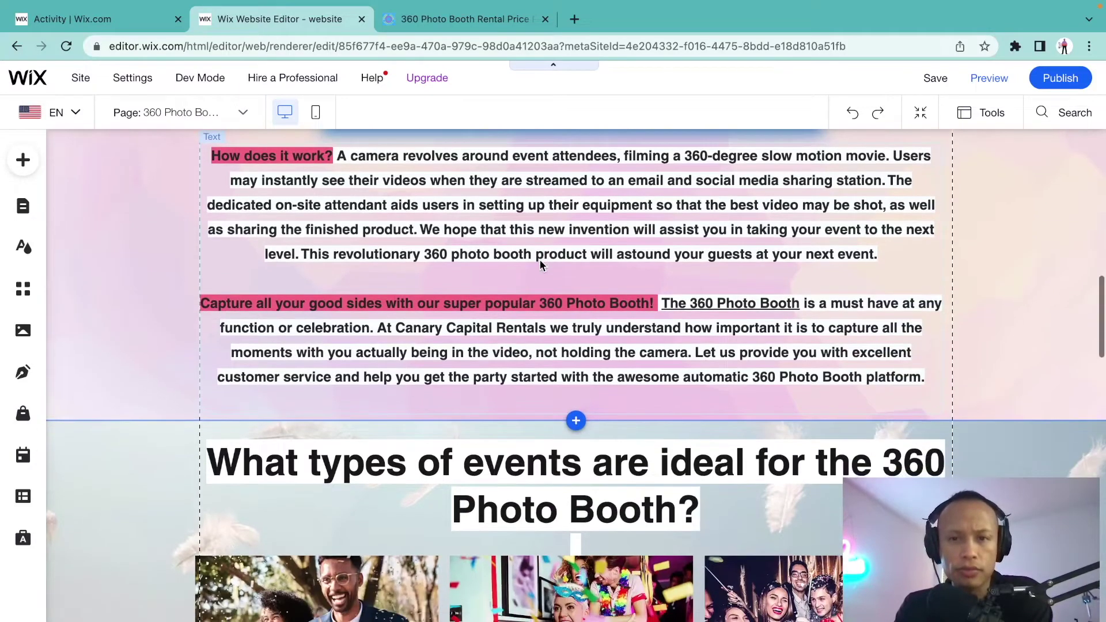
scroll(540, 262, down, 18)
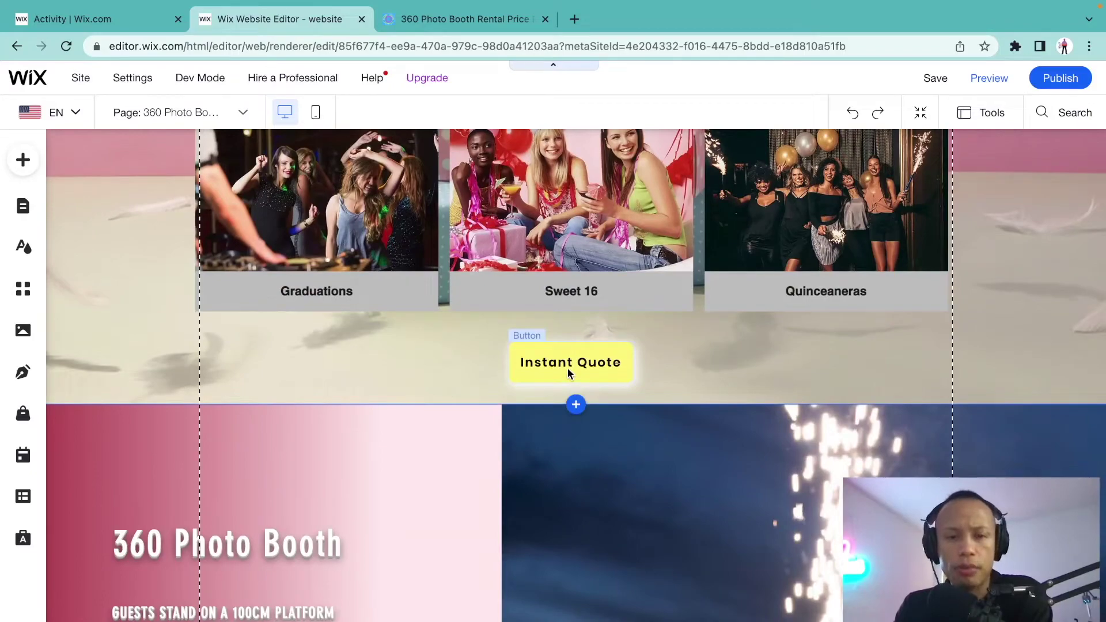
scroll(568, 368, up, 20)
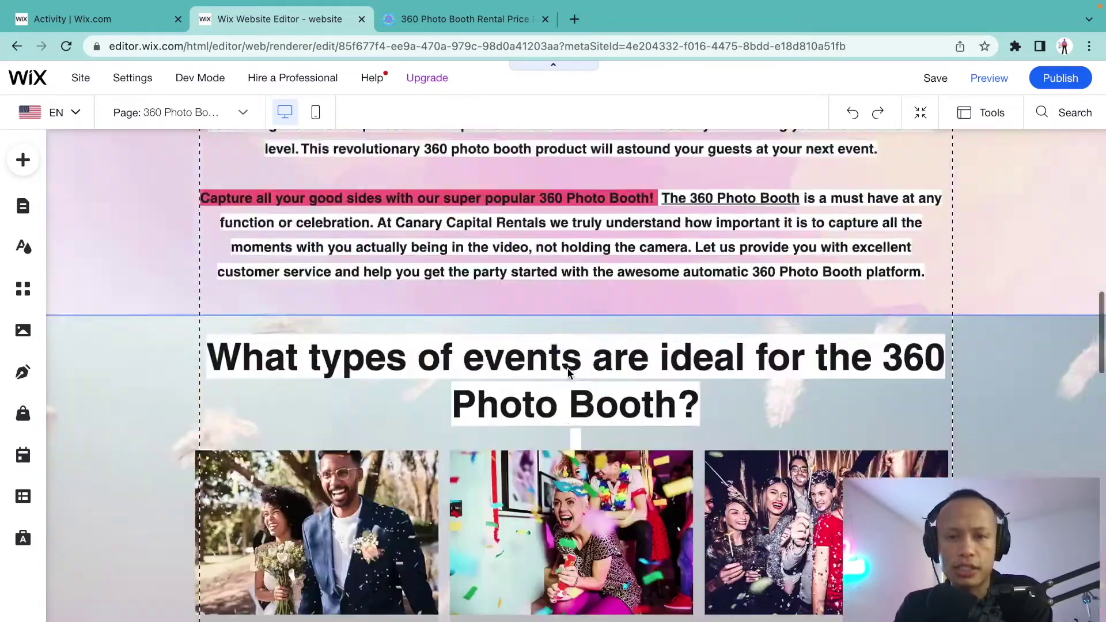
Change the label of the Instant Quote button below the event types gallery to "Call Now"
scroll(568, 368, down, 6)
scroll(568, 369, down, 20)
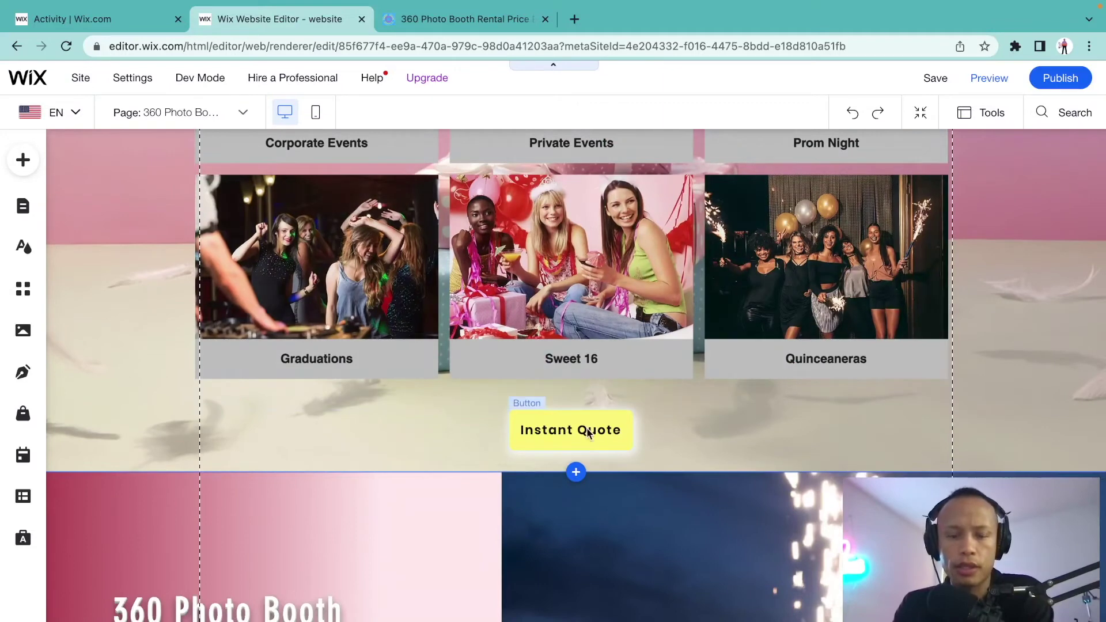
double_click(587, 434)
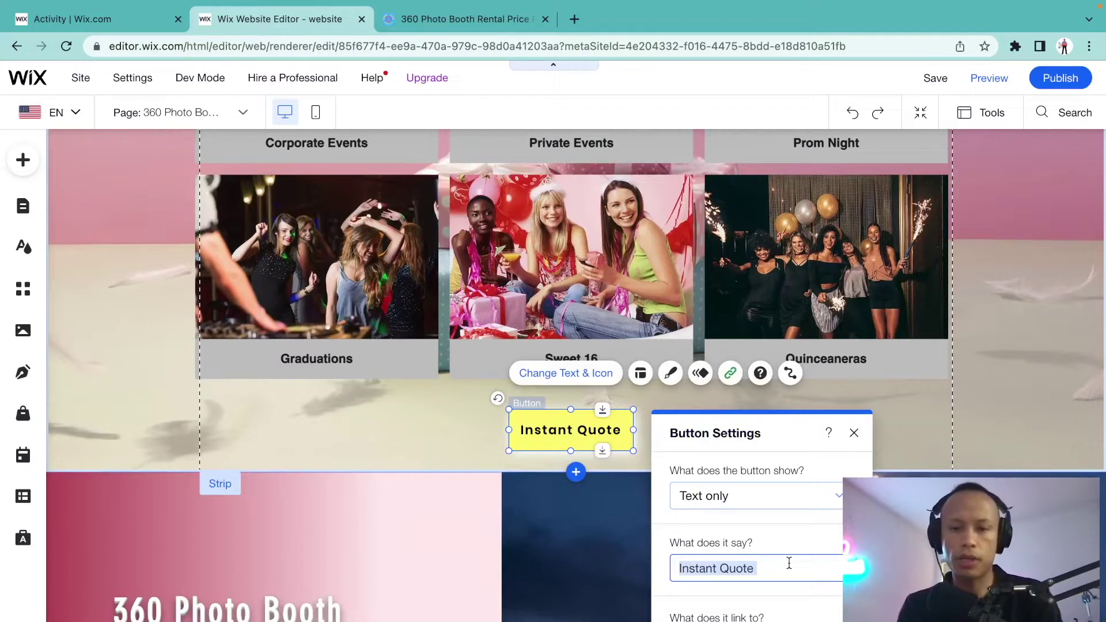
text(Call Now)
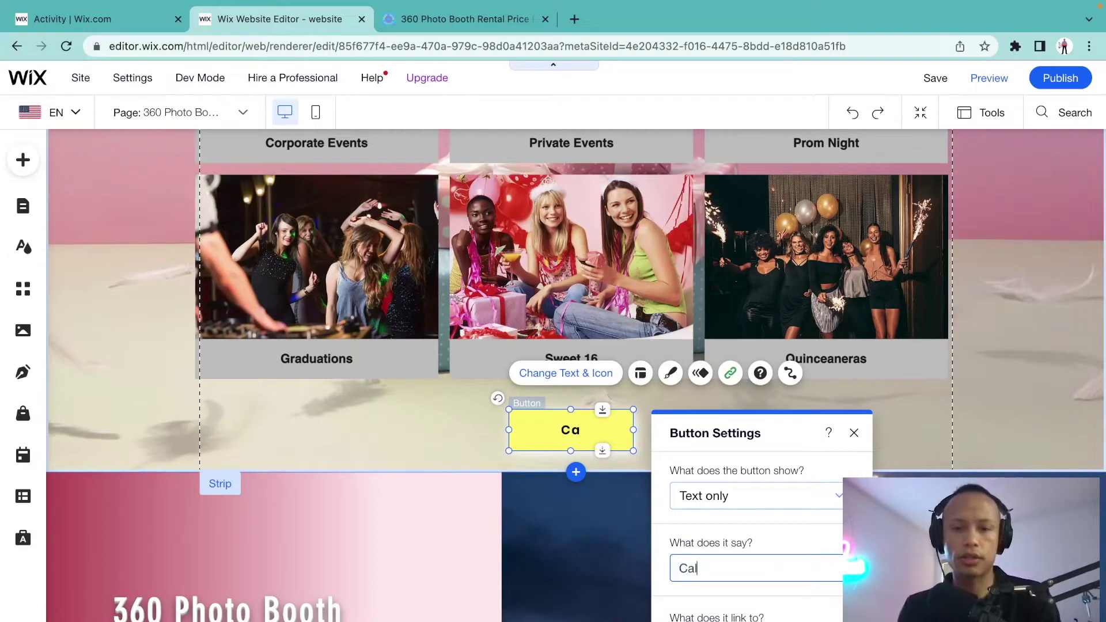
click(855, 435)
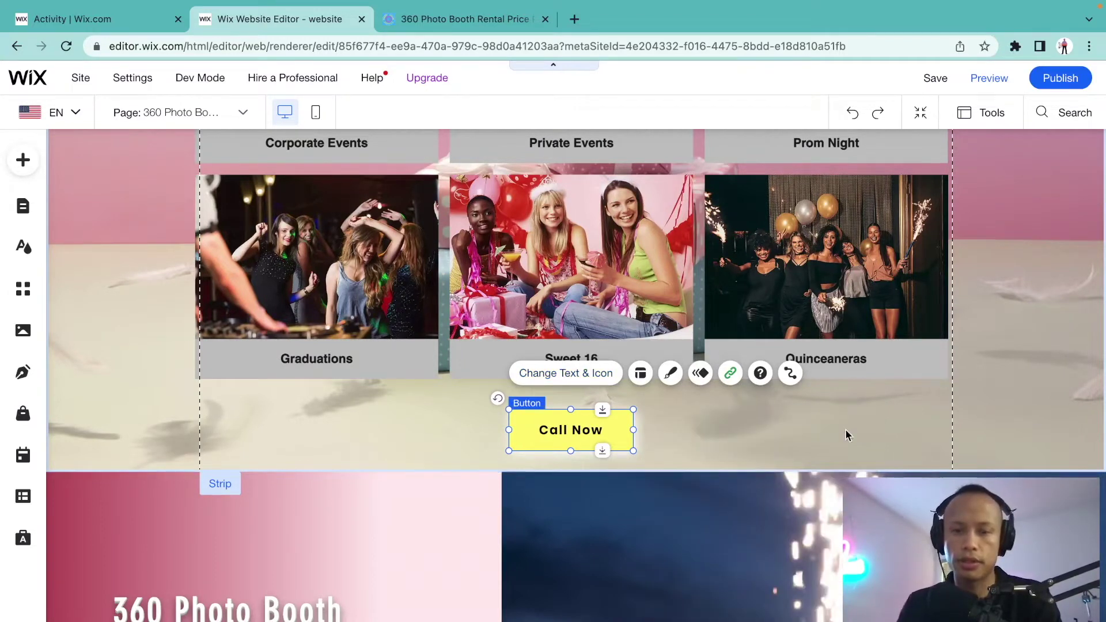
click(843, 438)
Check the rest of the homepage down to the footer and back to the header, and save the site changes without publishing
scroll(843, 440, down, 15)
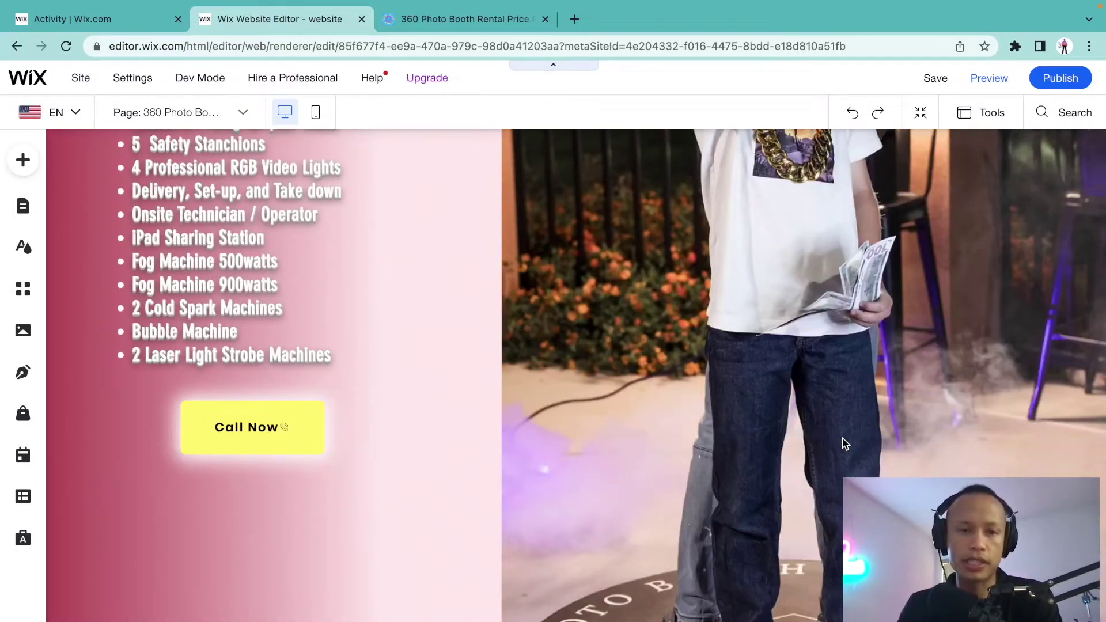
scroll(416, 499, down, 7)
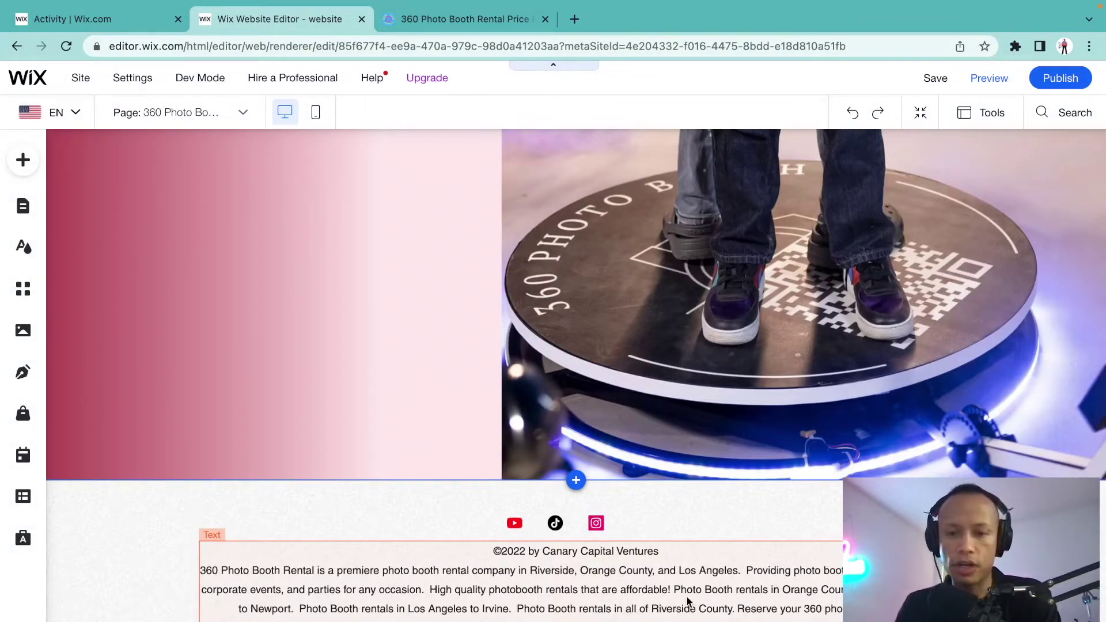
scroll(687, 597, up, 3)
scroll(686, 600, down, 3)
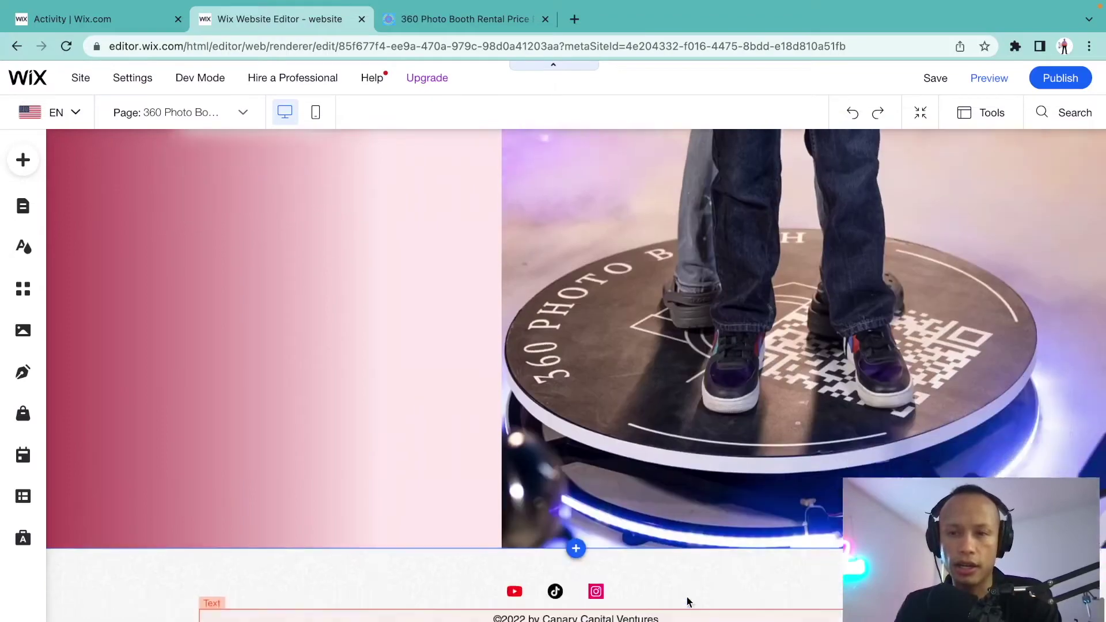
scroll(680, 606, up, 20)
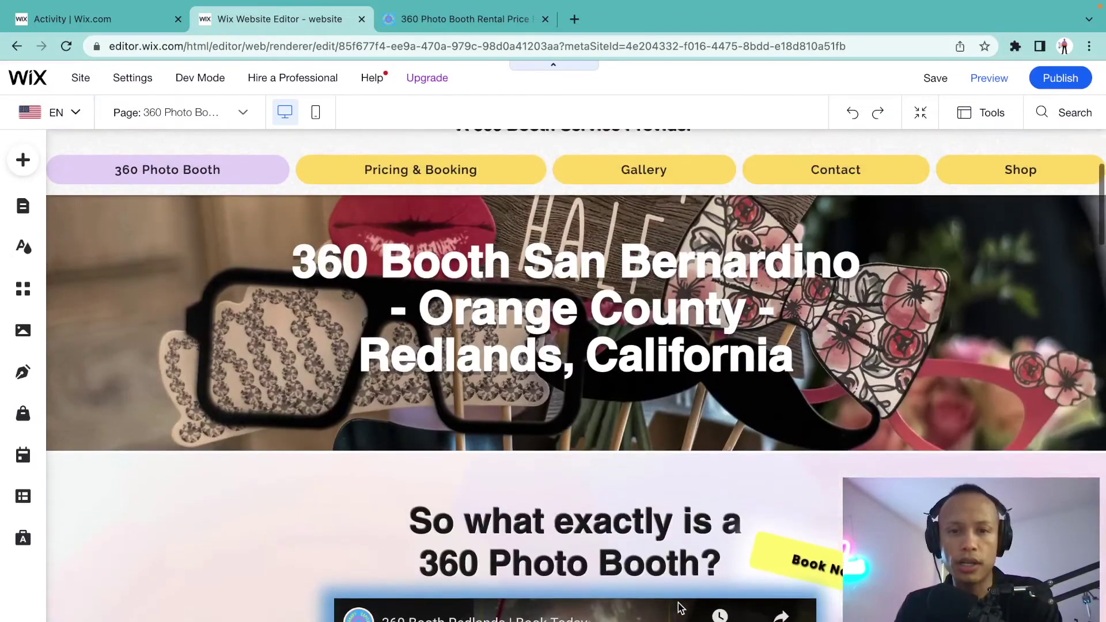
scroll(680, 606, down, 2)
scroll(680, 606, up, 2)
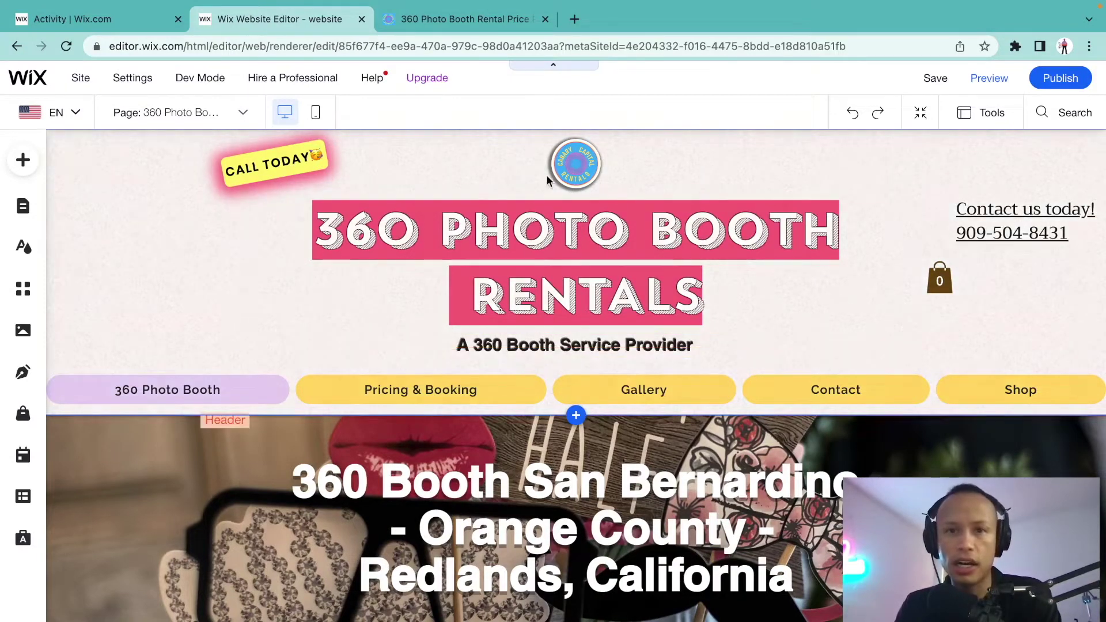
click(933, 79)
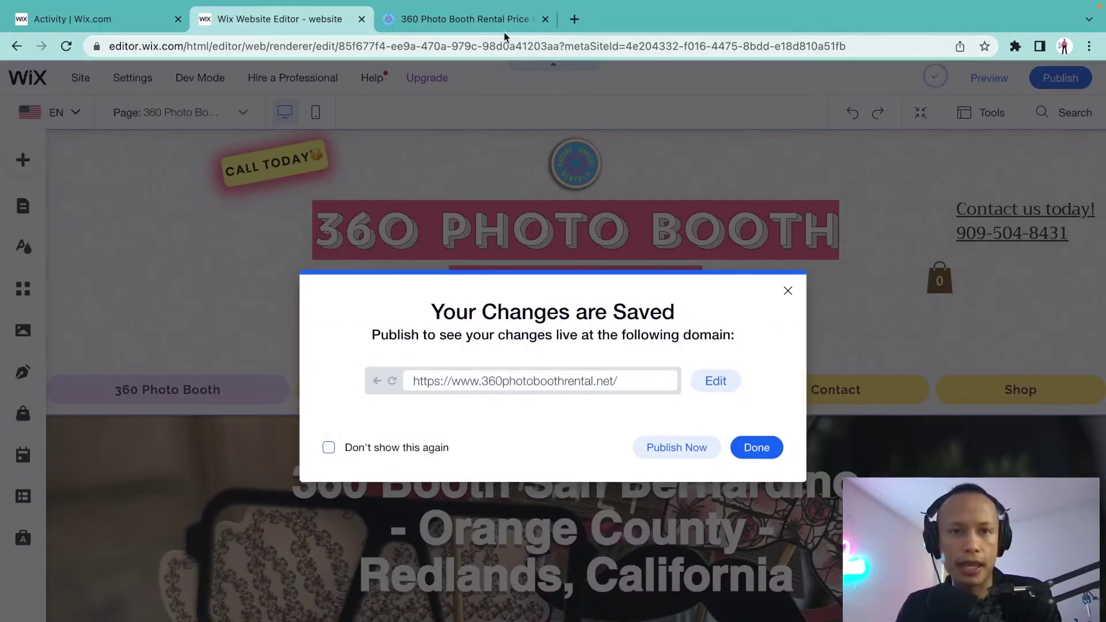
click(756, 447)
Switch to the YouTube website audit video in Safari, watch the next part in theater mode and pause it
key(ctrl+Right)
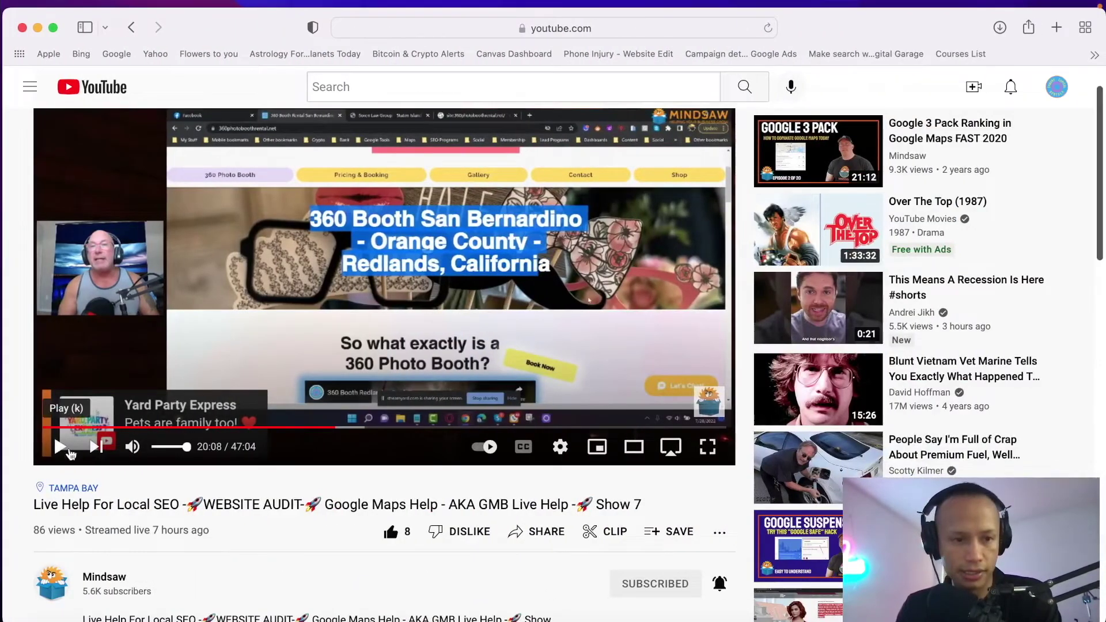
click(58, 447)
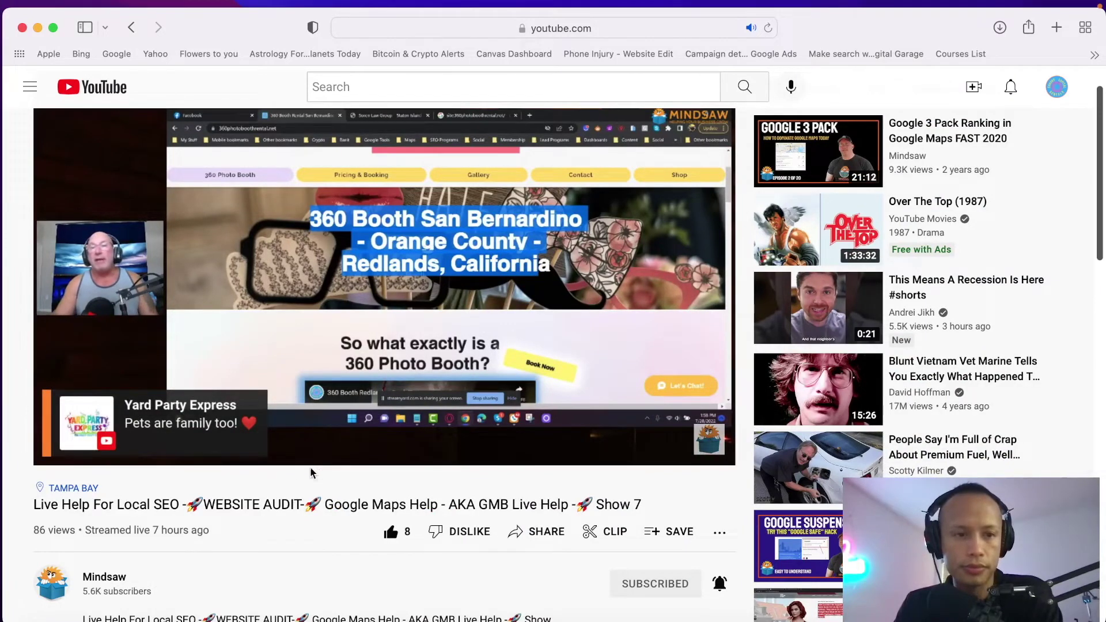
mouse_move(138, 460)
click(61, 446)
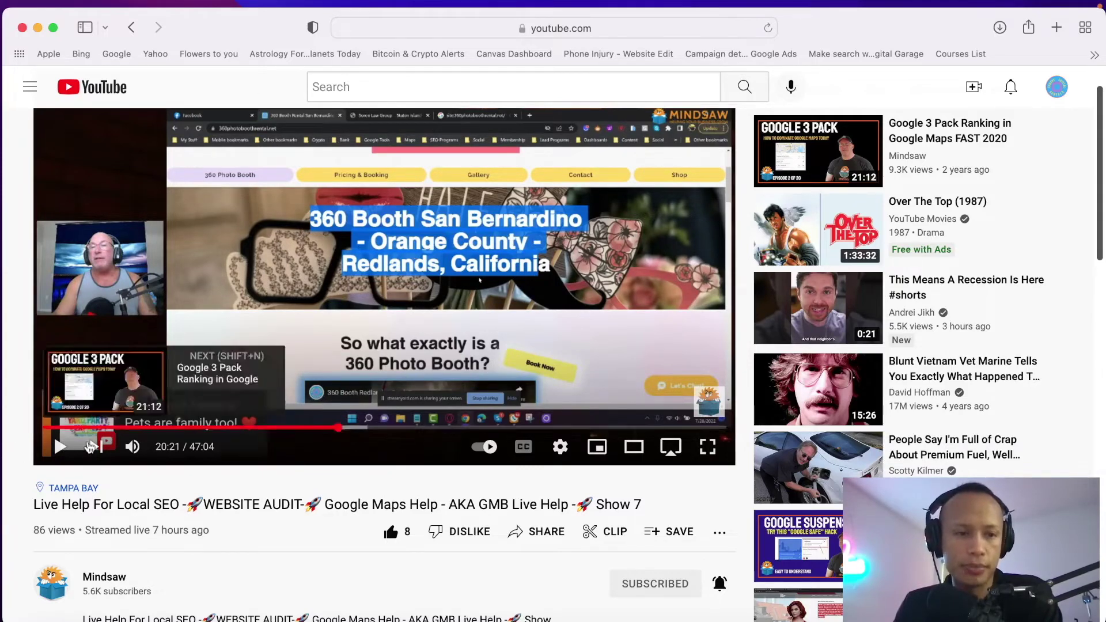
click(60, 447)
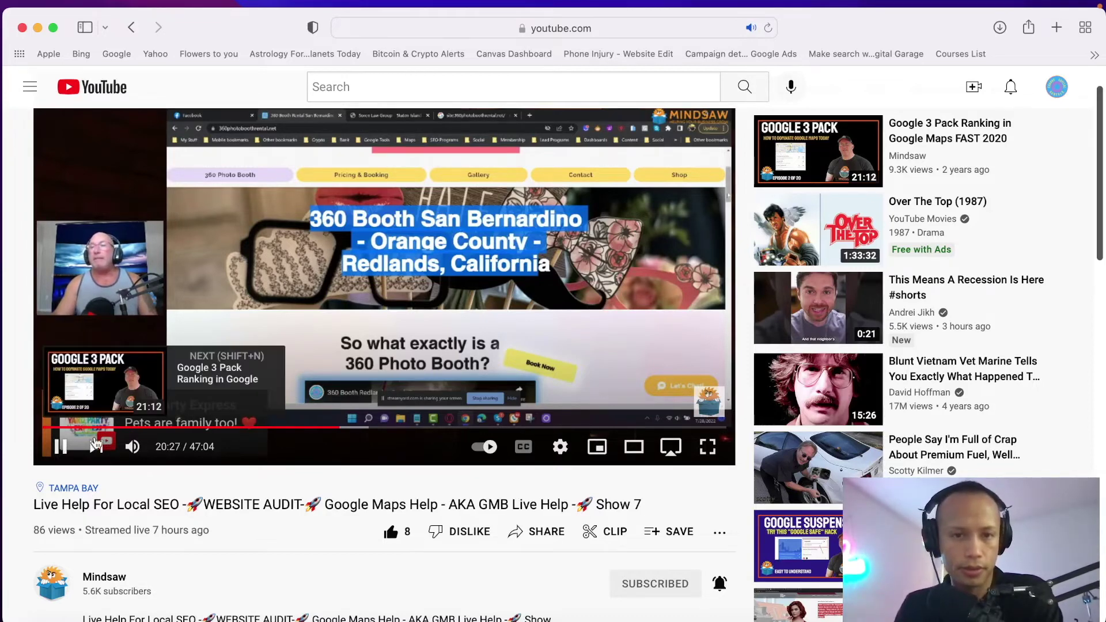
click(642, 454)
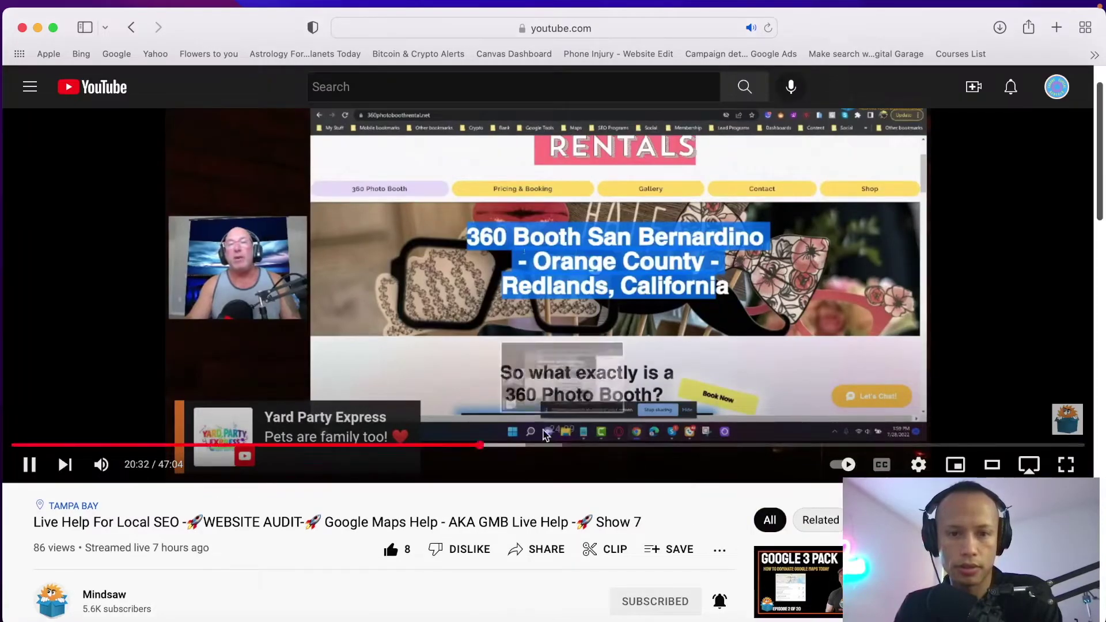
click(32, 468)
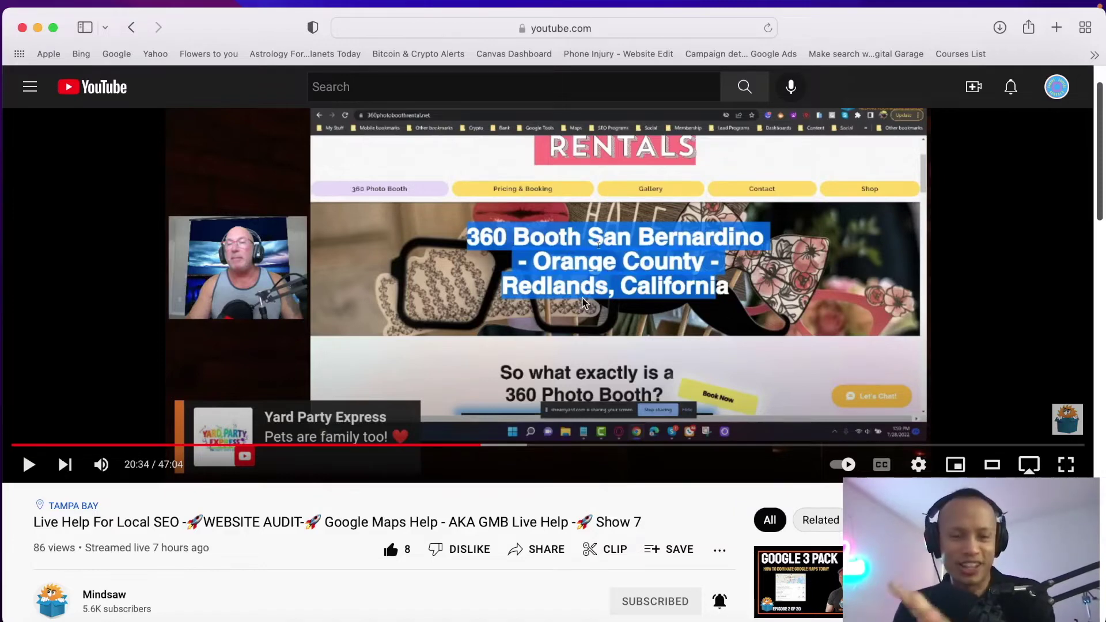
click(29, 464)
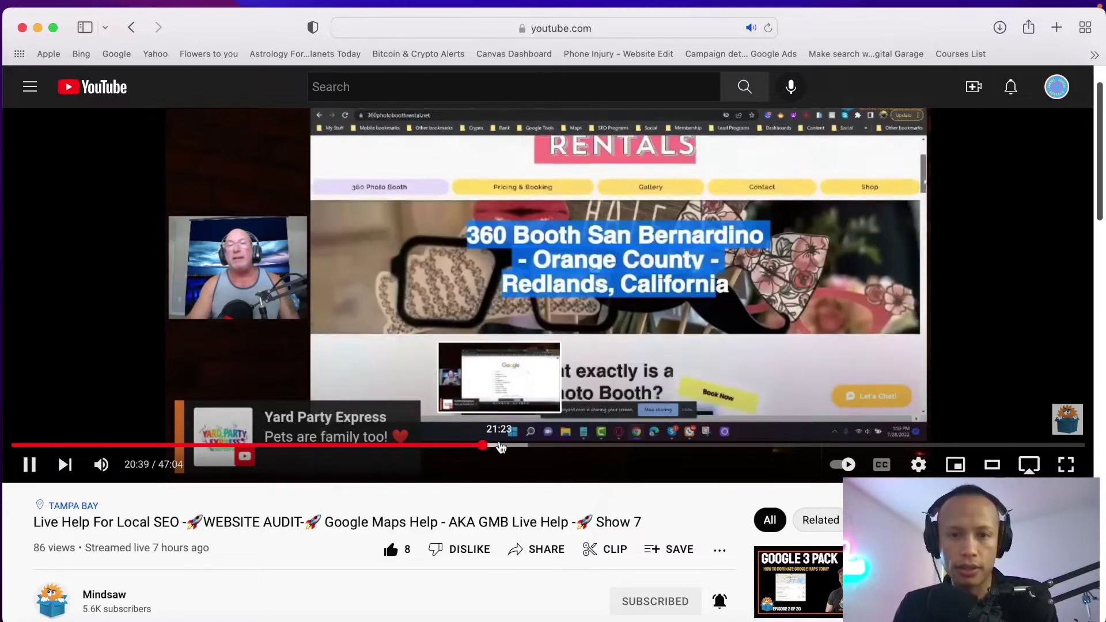
click(28, 464)
Return to the Wix editor and examine the header and the San Bernardino, Orange County and Redlands banner text against the audit advice
key(ctrl+Left)
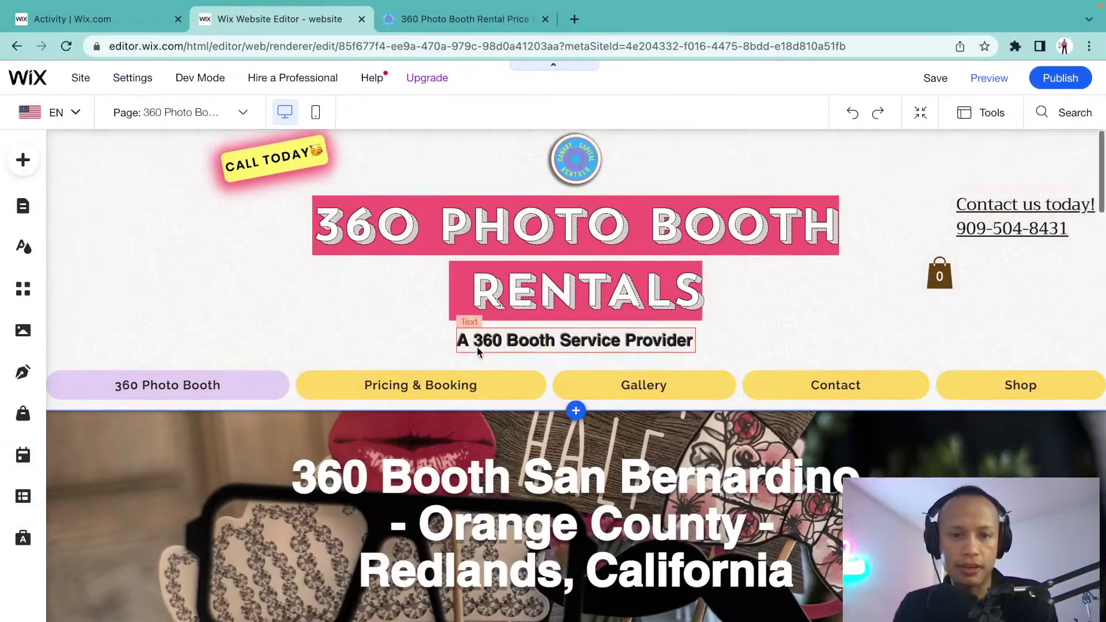
scroll(595, 362, down, 3)
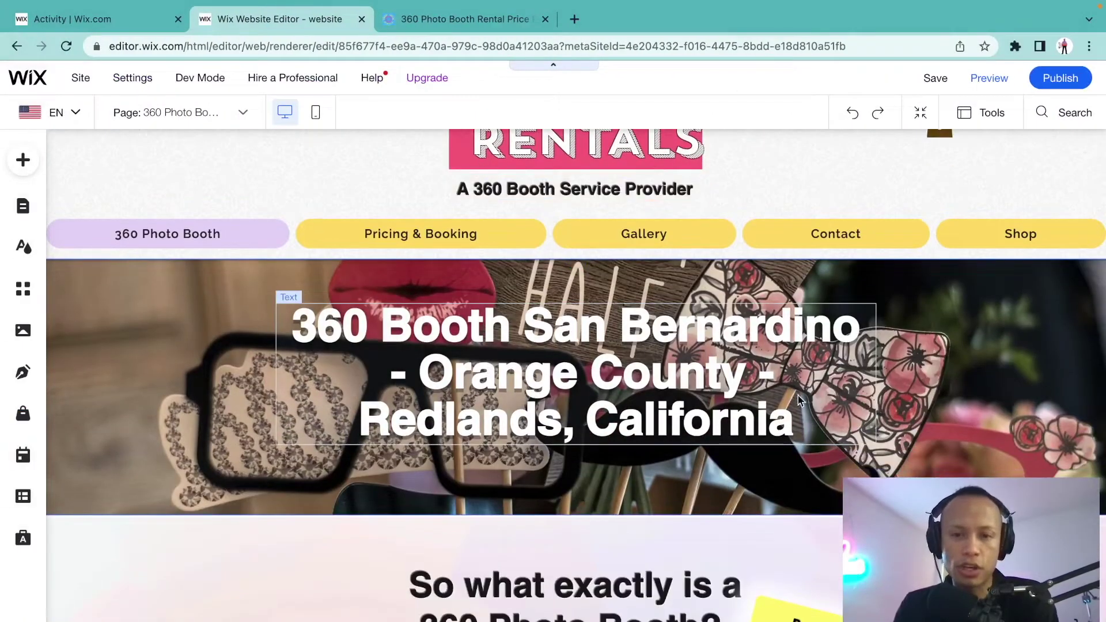
scroll(801, 403, down, 1)
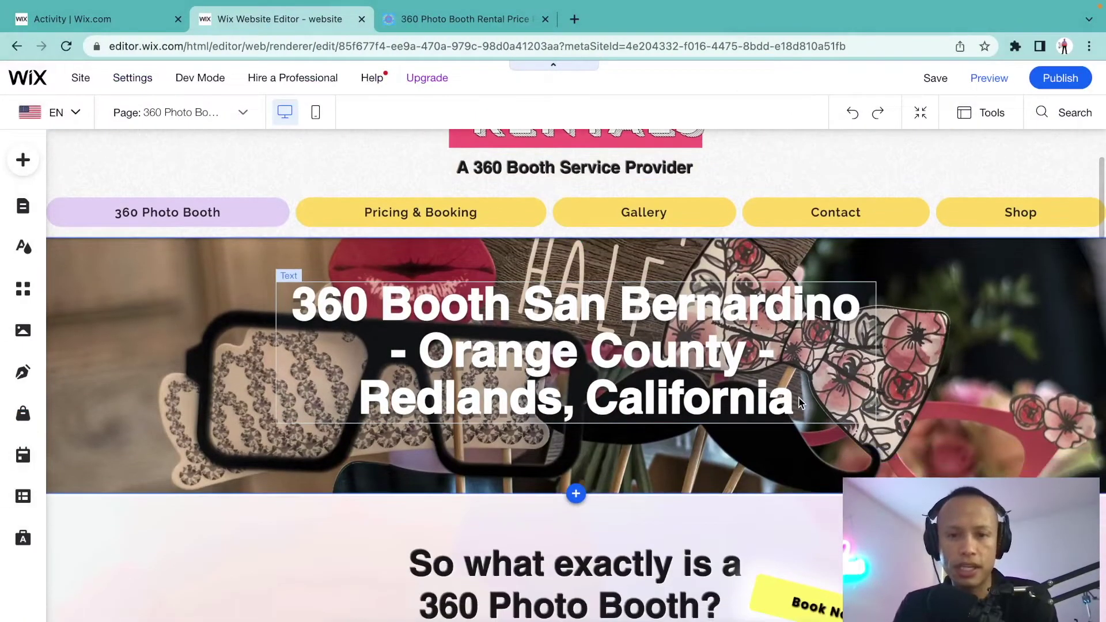
scroll(801, 403, down, 1)
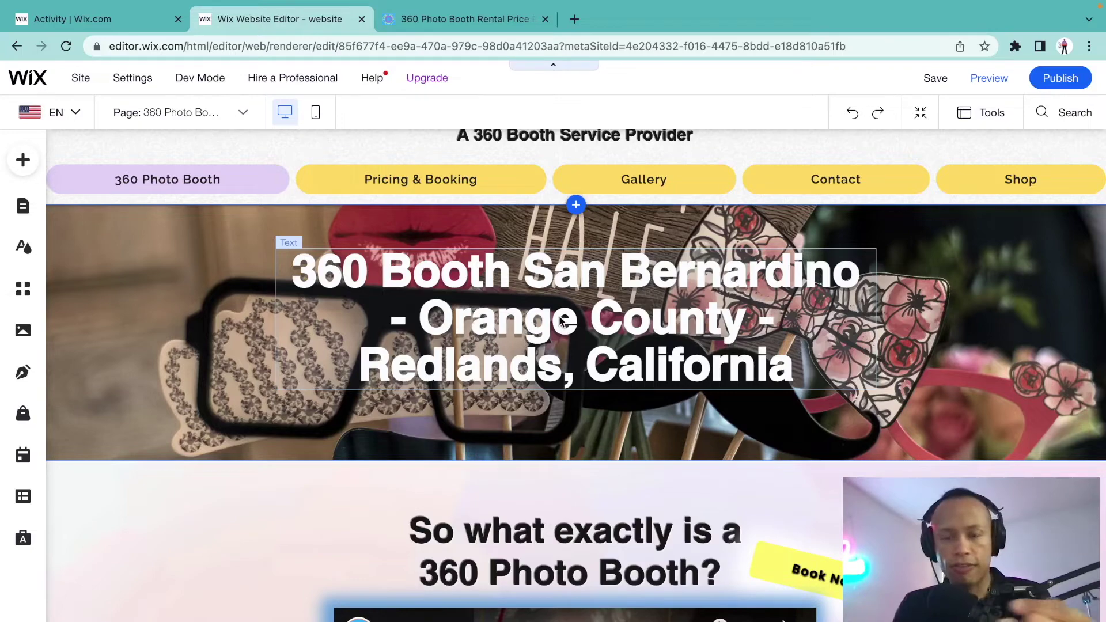
scroll(561, 320, down, 1)
scroll(561, 321, up, 8)
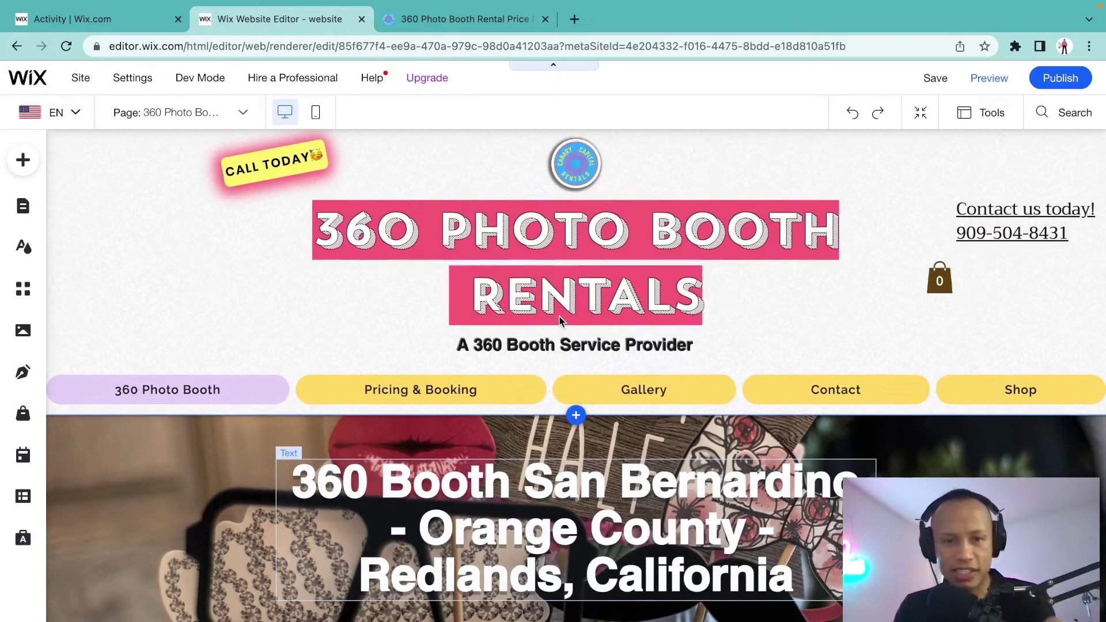
scroll(559, 315, down, 2)
scroll(559, 316, down, 4)
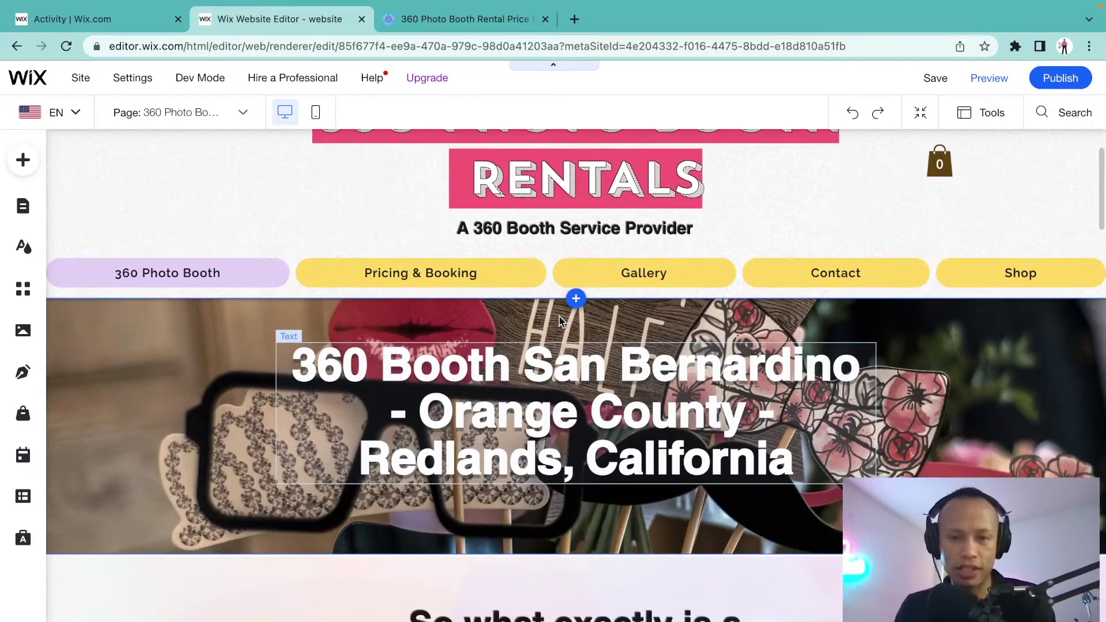
scroll(562, 319, up, 6)
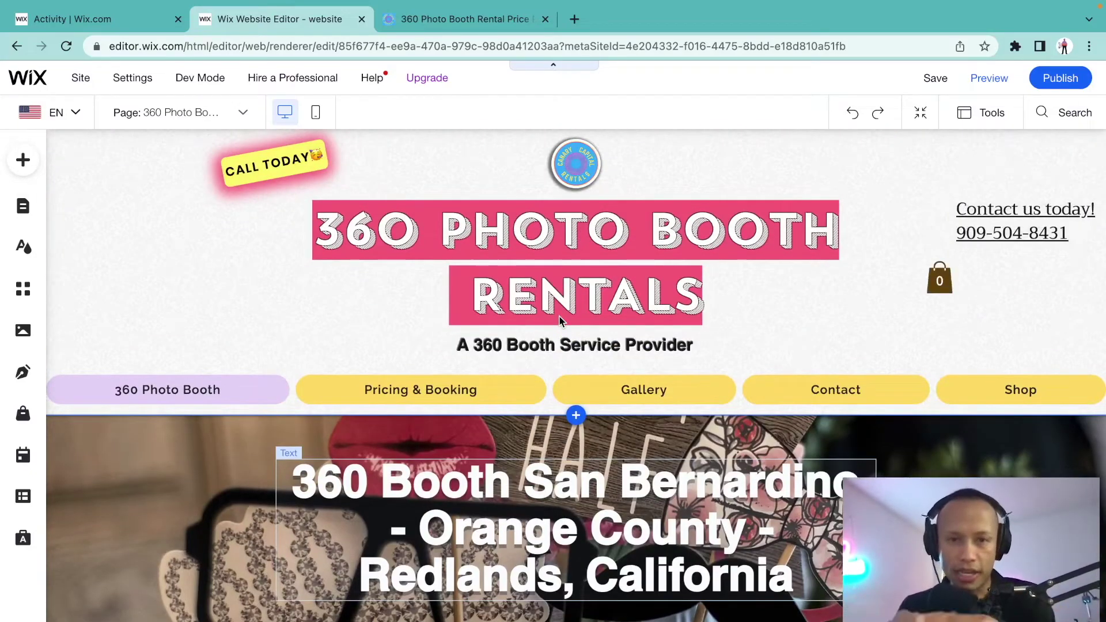
scroll(559, 316, down, 2)
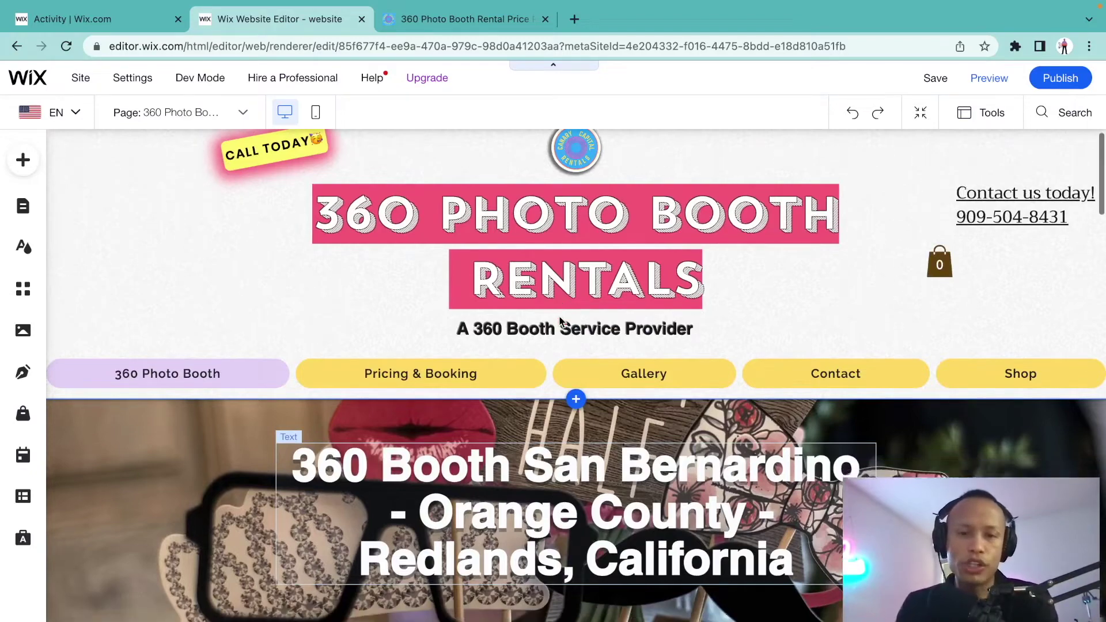
Examine the homepage from the location banner down to the Call Now button under the 360 Photo Booth package list, and return to the header
scroll(558, 316, down, 2)
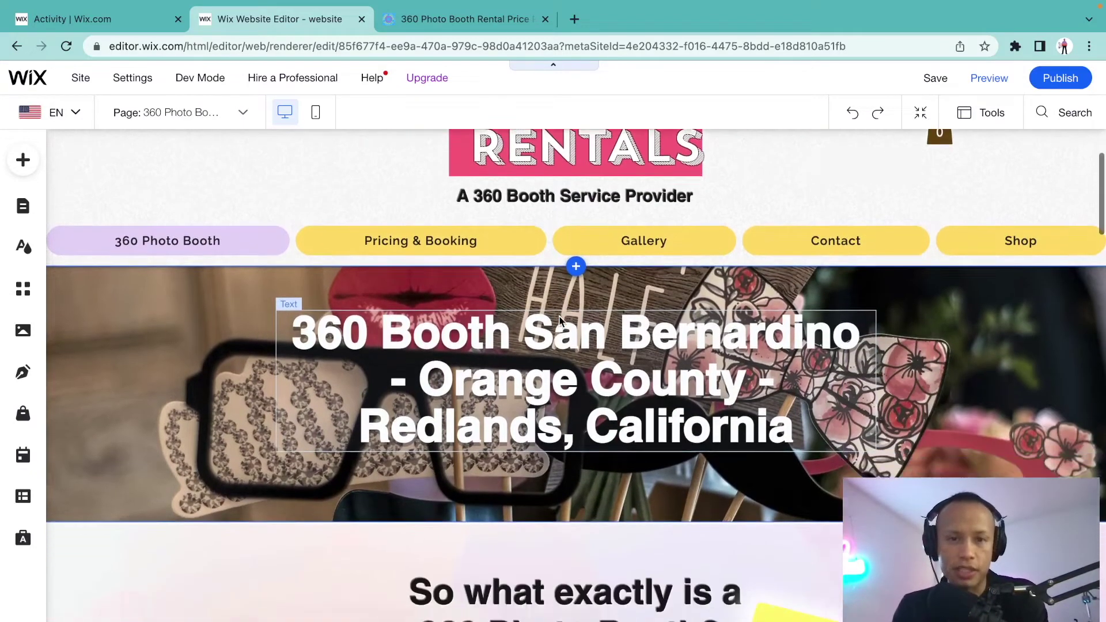
scroll(559, 320, up, 3)
scroll(559, 320, down, 3)
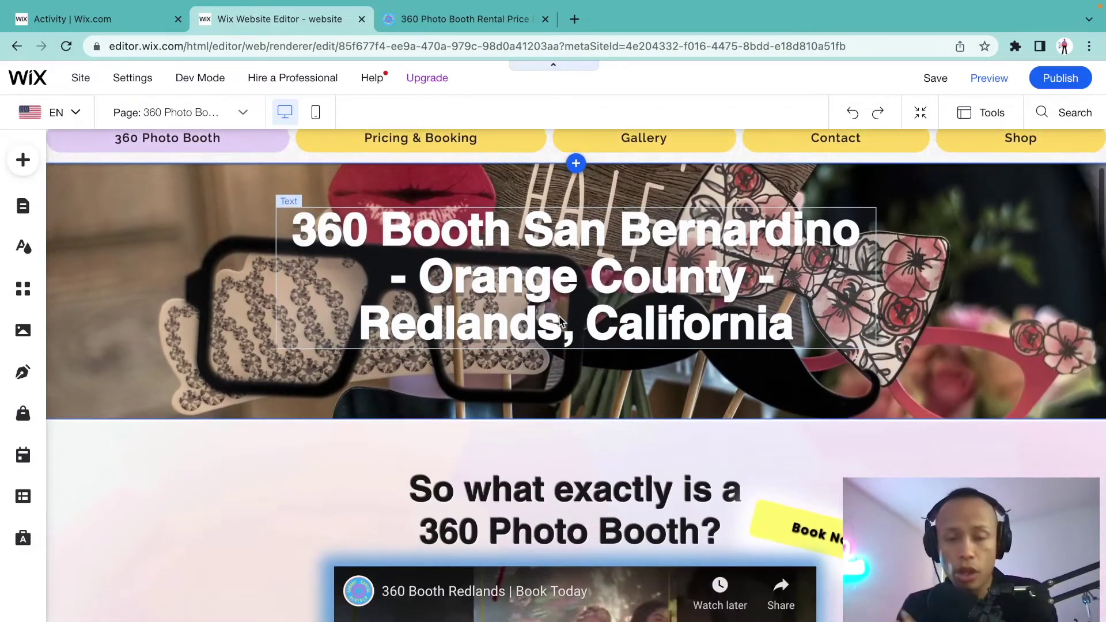
scroll(559, 320, down, 10)
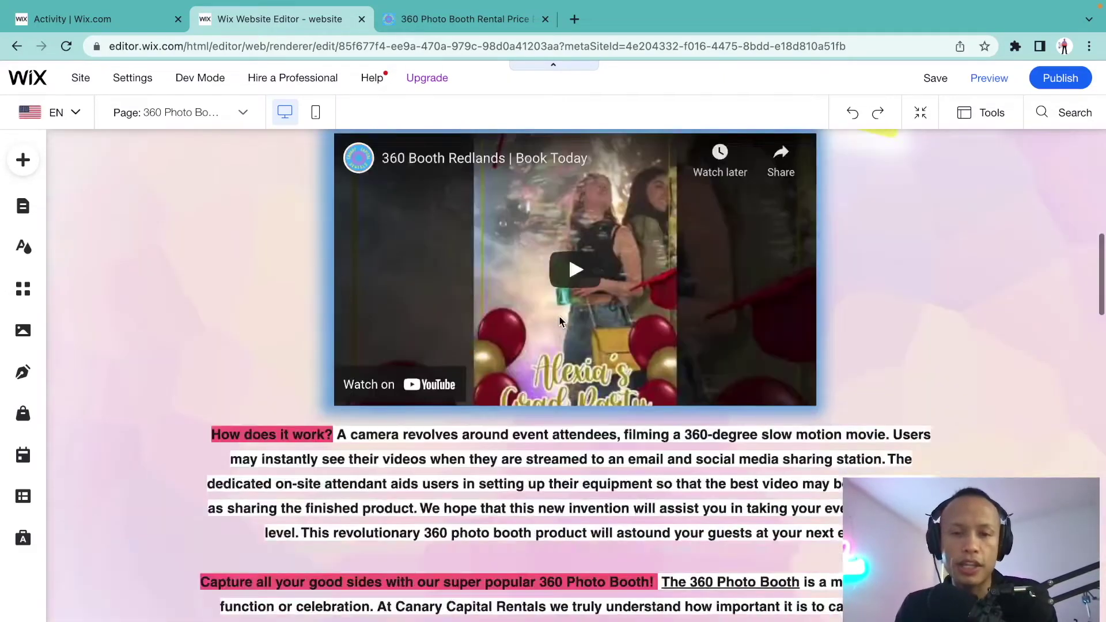
scroll(559, 317, down, 12)
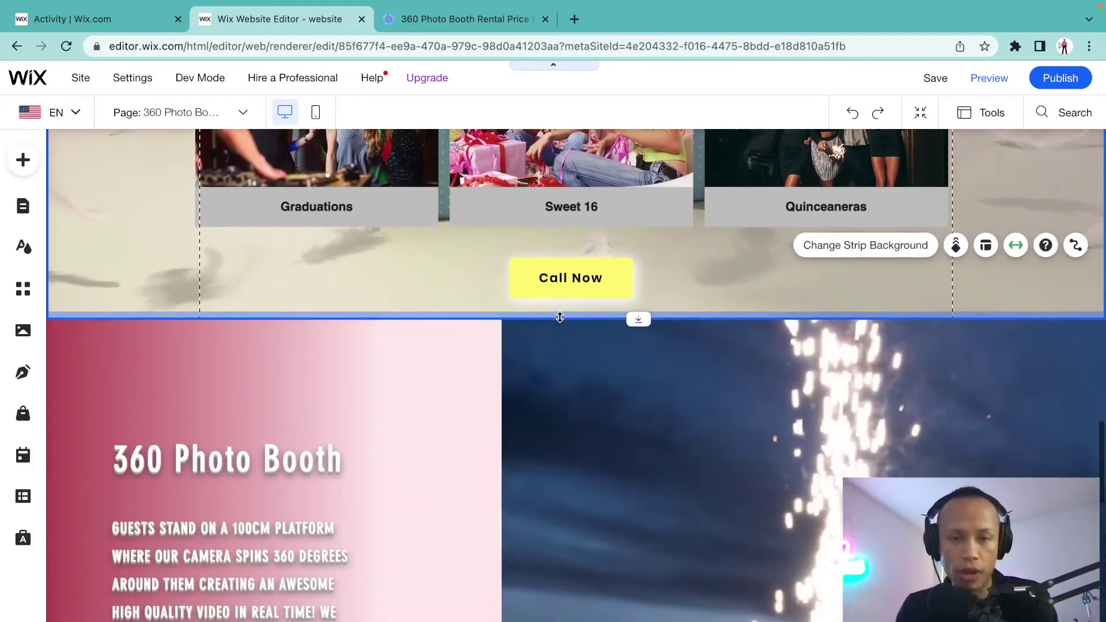
scroll(562, 321, down, 10)
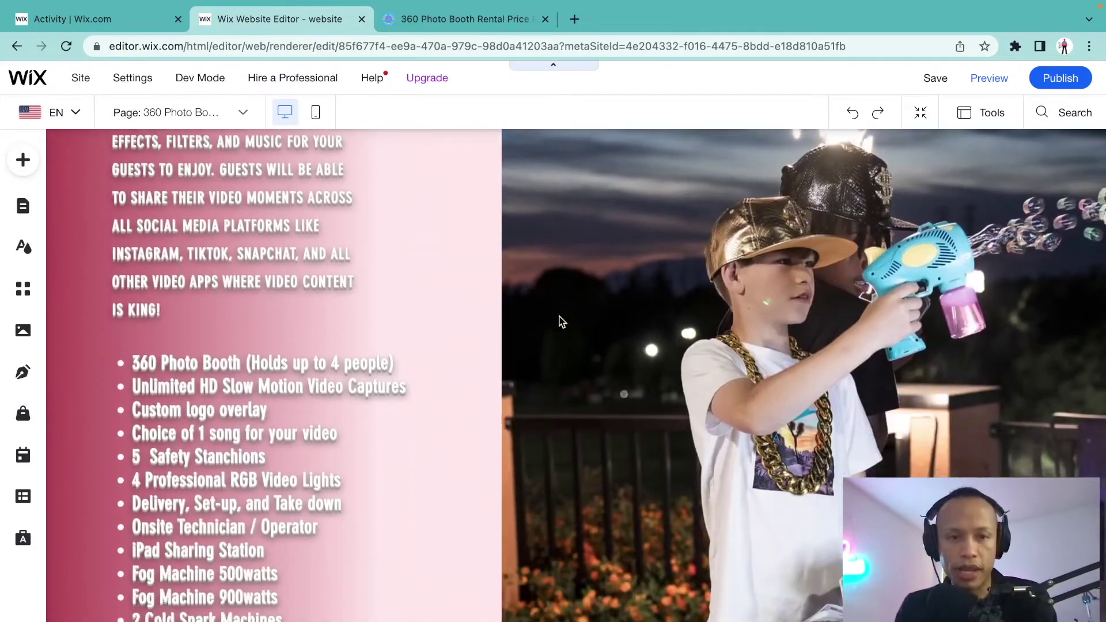
scroll(562, 321, down, 1)
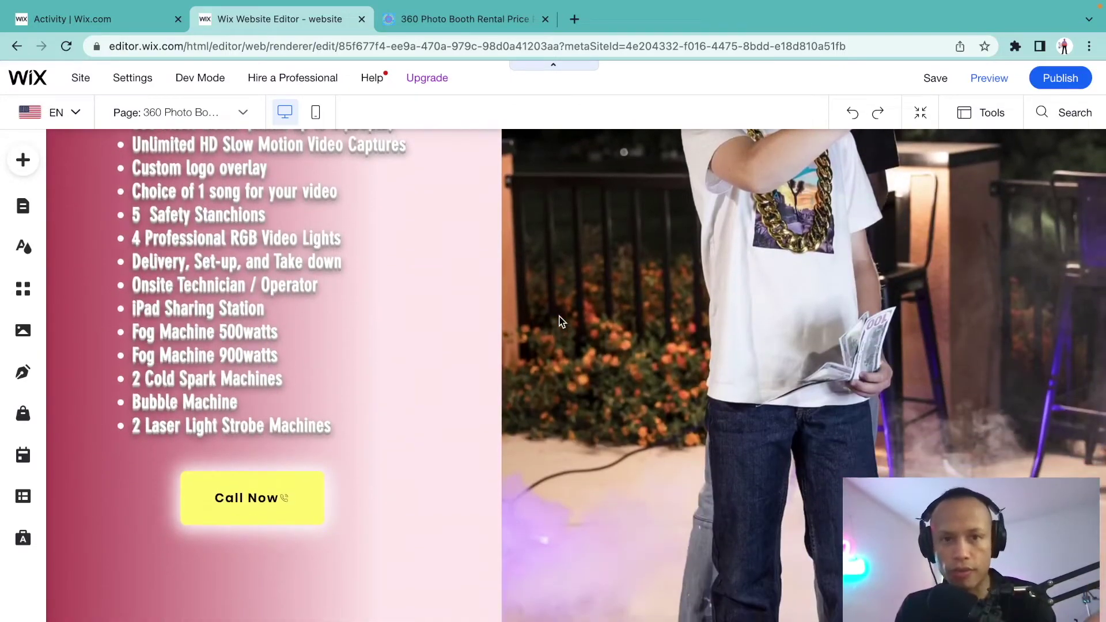
scroll(562, 322, up, 20)
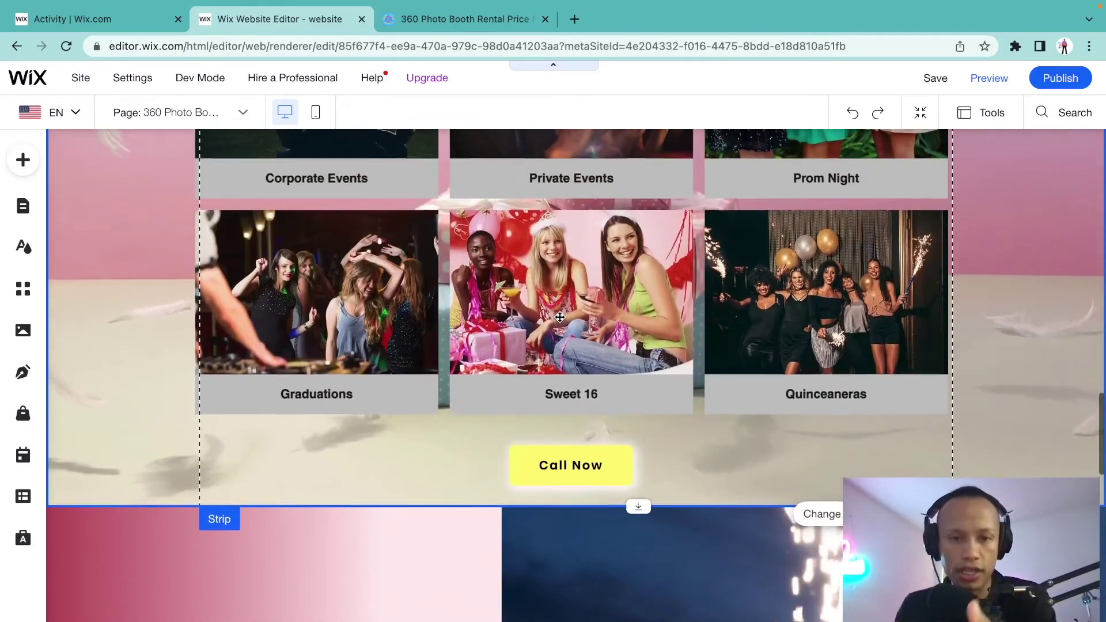
scroll(560, 317, up, 20)
scroll(559, 321, up, 3)
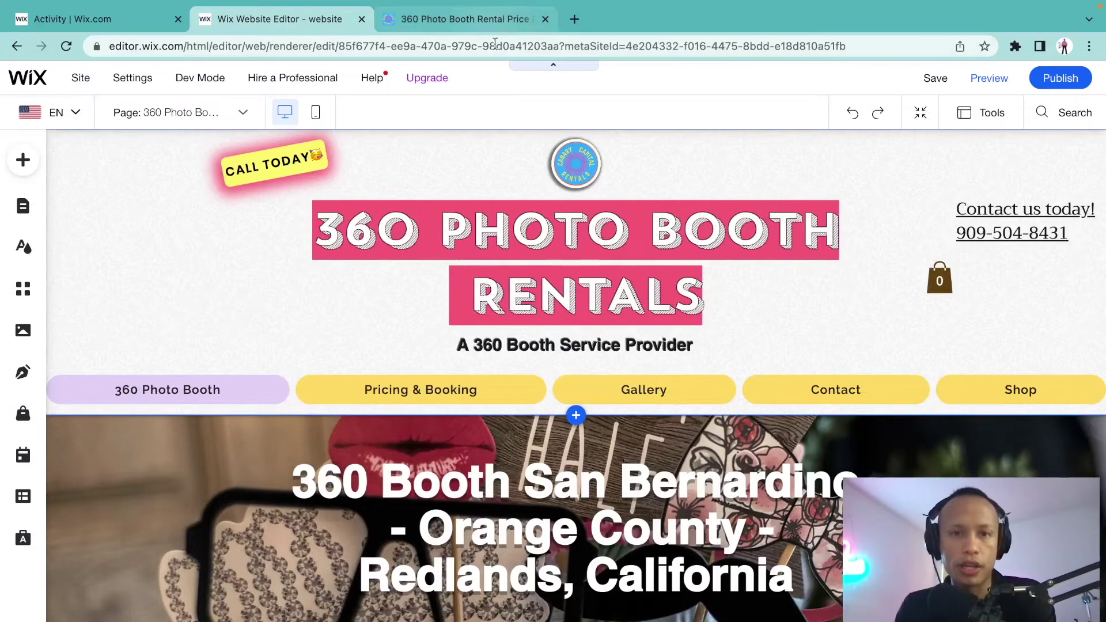
Switch to the YouTube website audit in Safari, skip ahead to the site:360photoboothrental.net Google search part, watch it and pause
key(super+Tab)
click(32, 478)
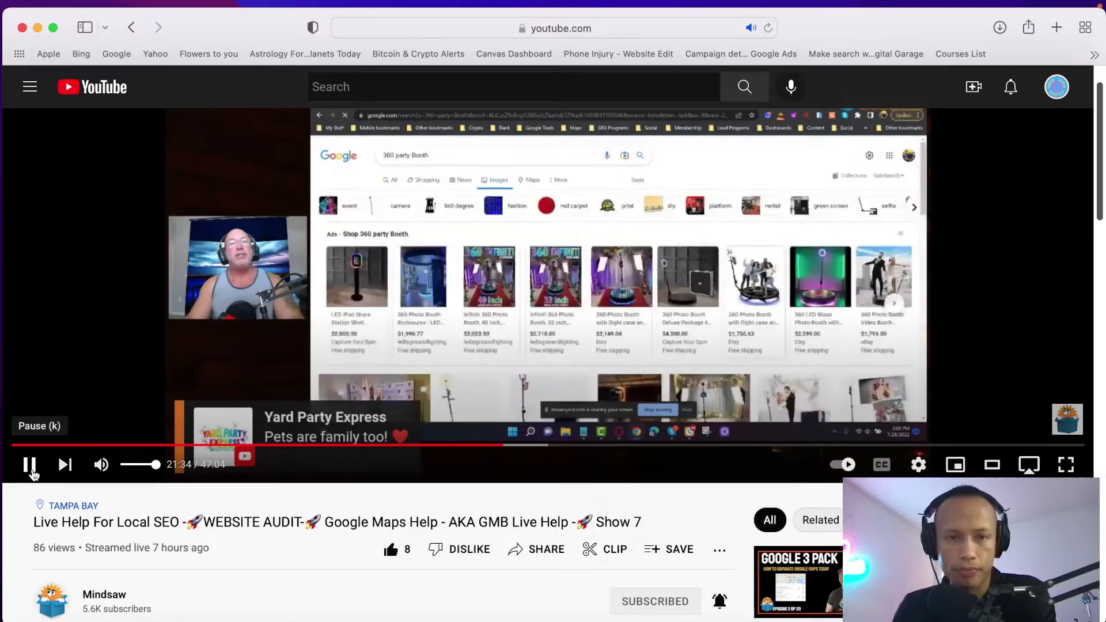
click(30, 466)
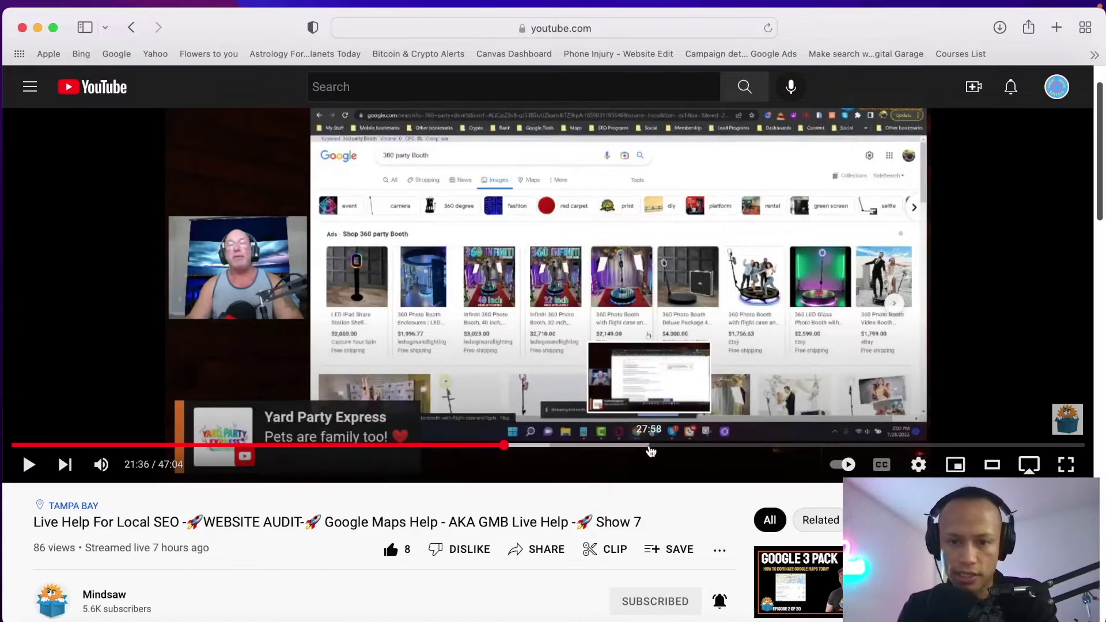
click(649, 447)
click(679, 435)
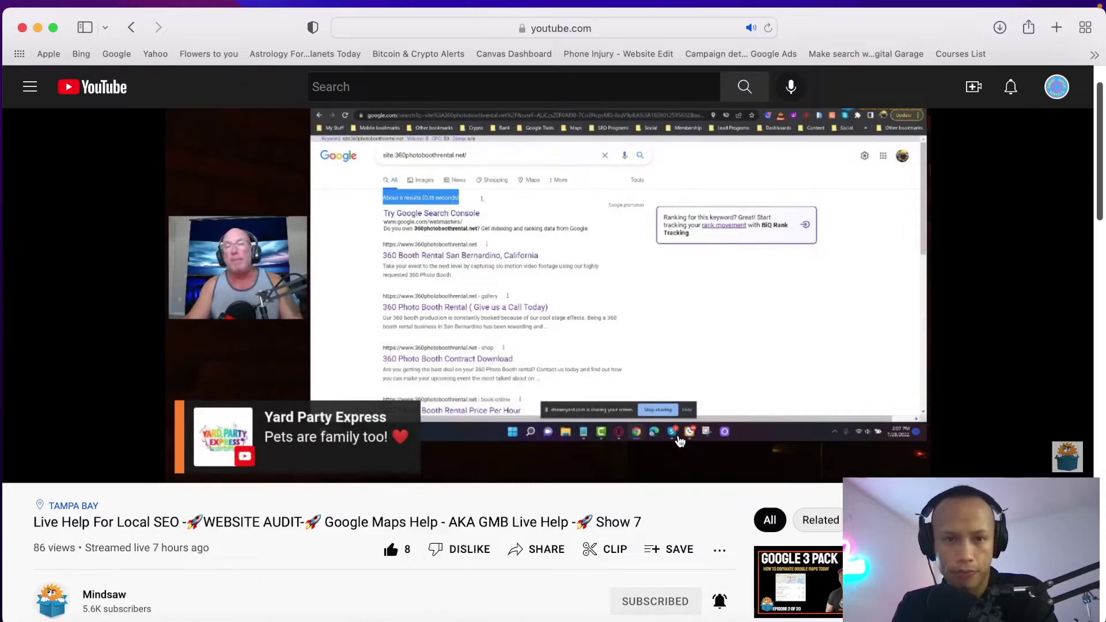
mouse_move(628, 447)
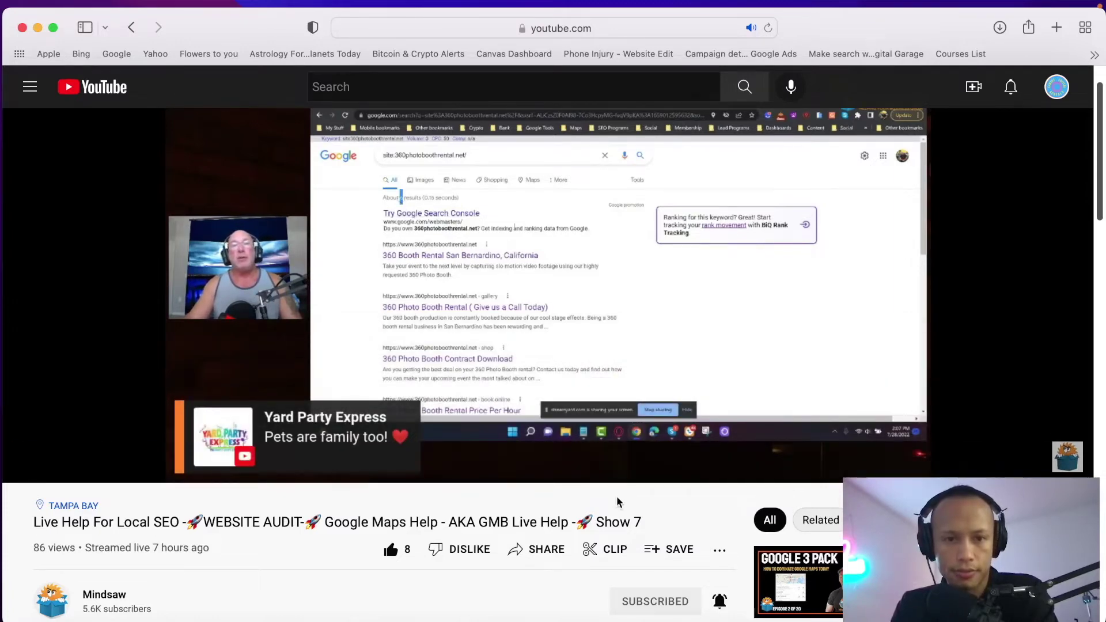
click(30, 469)
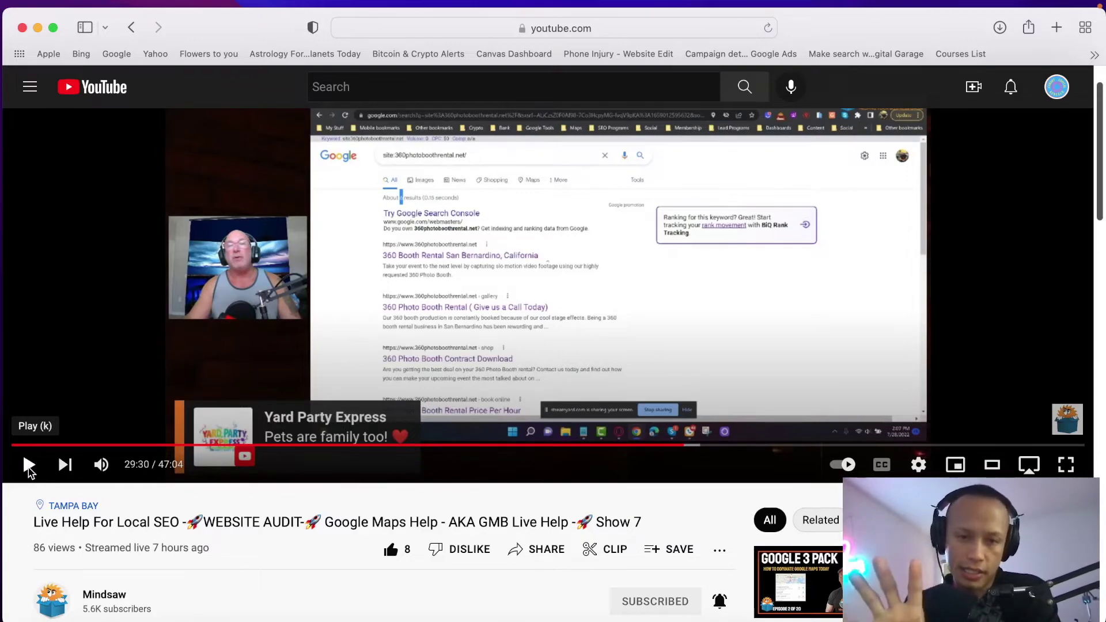
Glance at the Wix header, return to the audit video, play a few more seconds, and look over the Mindsaw channel details below it
key(super+Tab)
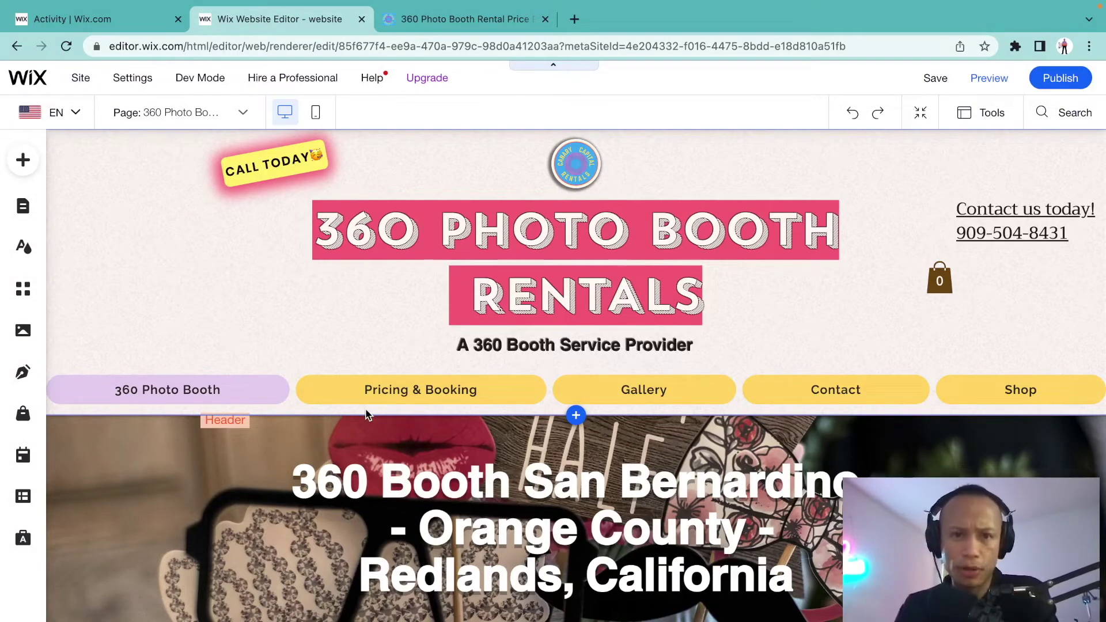
key(super+Tab)
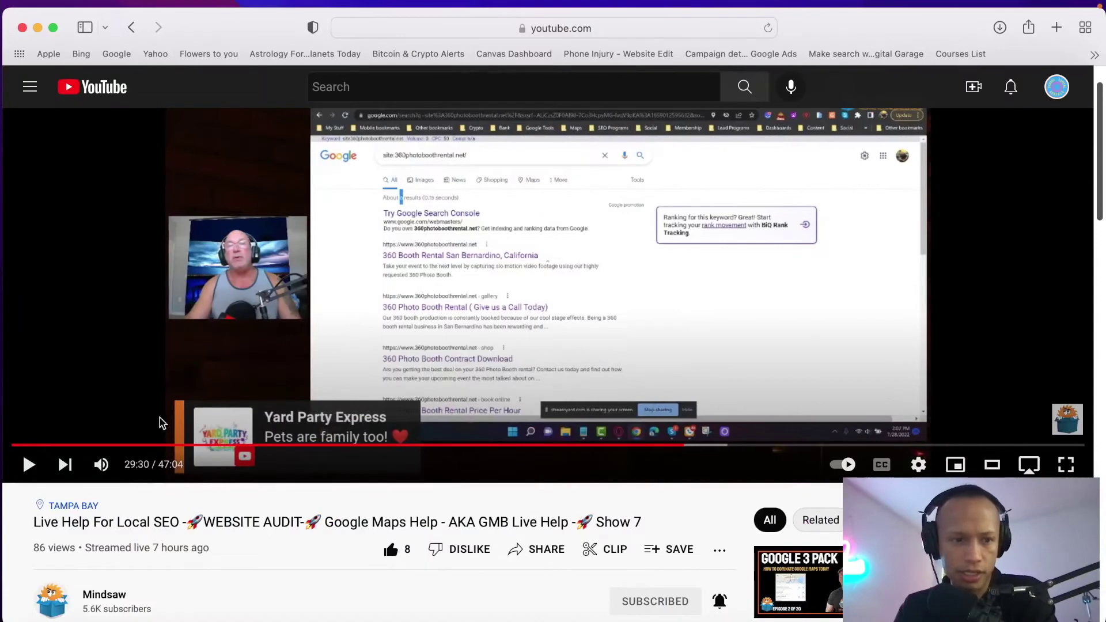
click(29, 464)
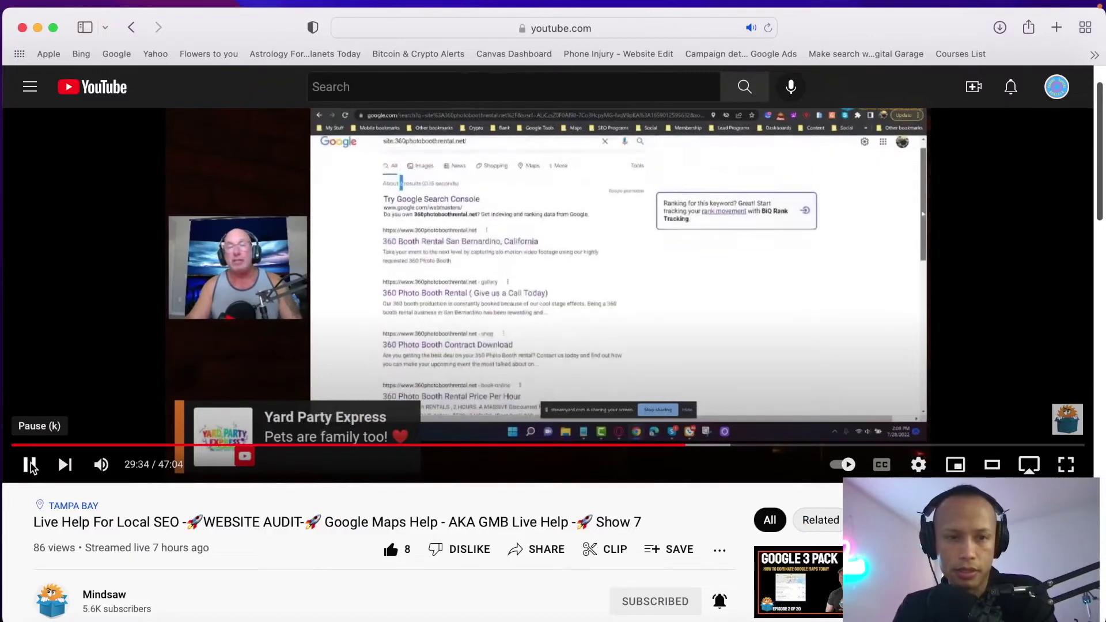
click(30, 464)
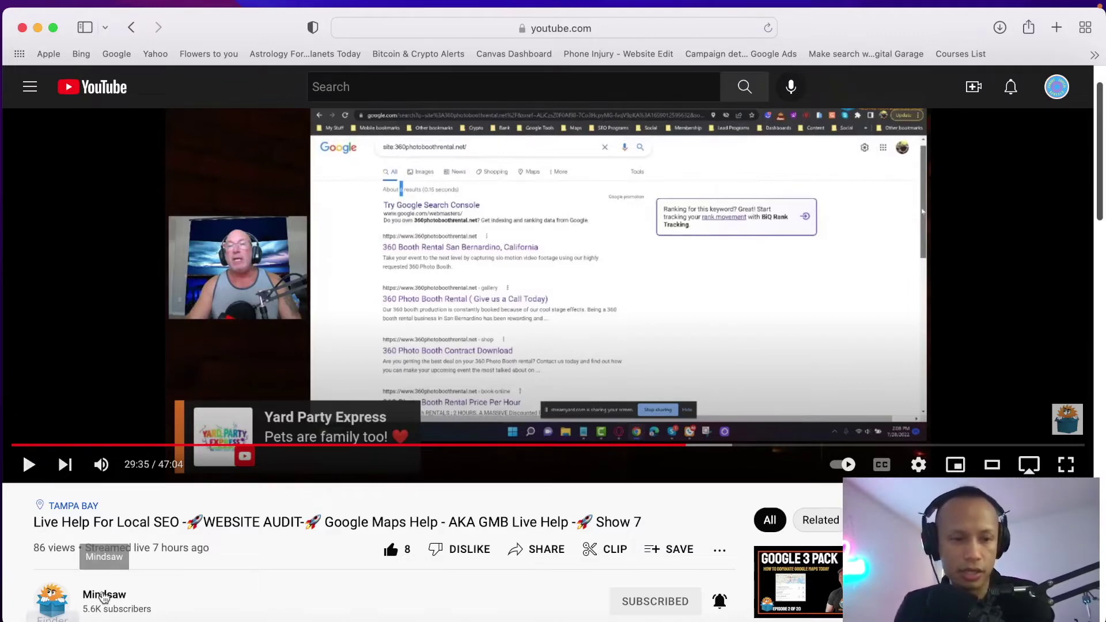
scroll(129, 586, down, 1)
scroll(109, 562, down, 3)
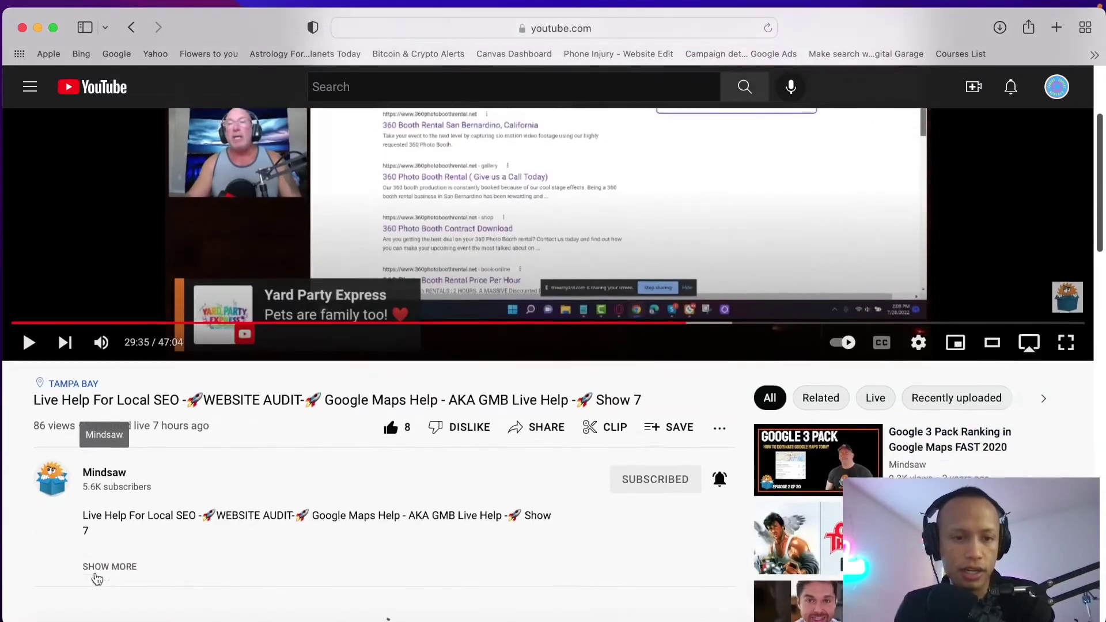
scroll(97, 574, up, 5)
scroll(97, 578, up, 1)
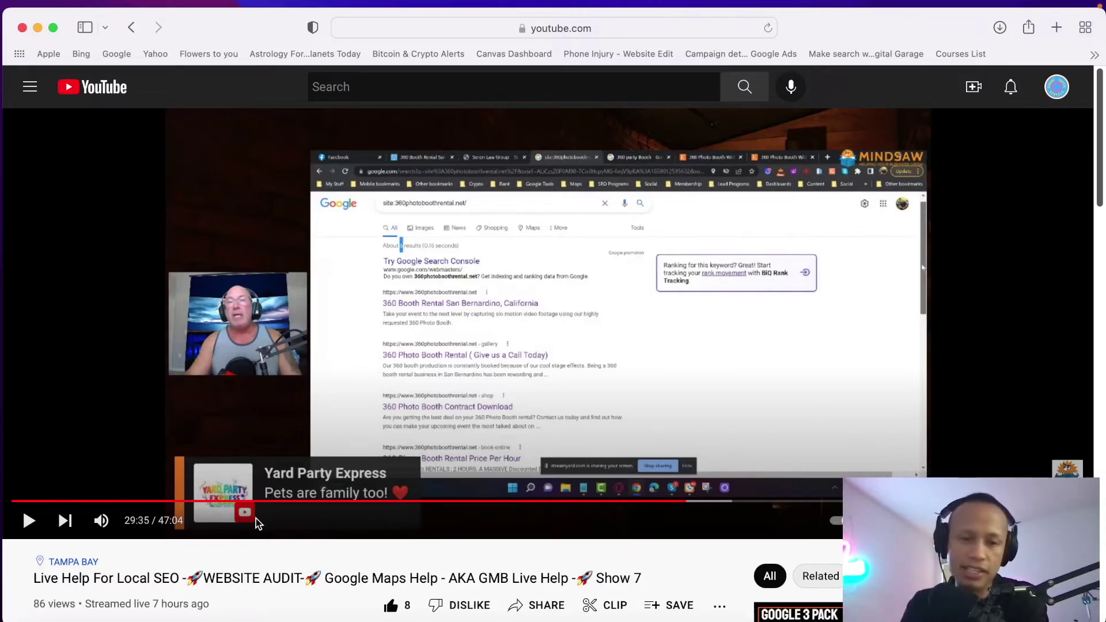
Skip the audit video ahead to the review of the "So what exactly is a 360 Photo Booth?" section, watch it and pause
click(29, 522)
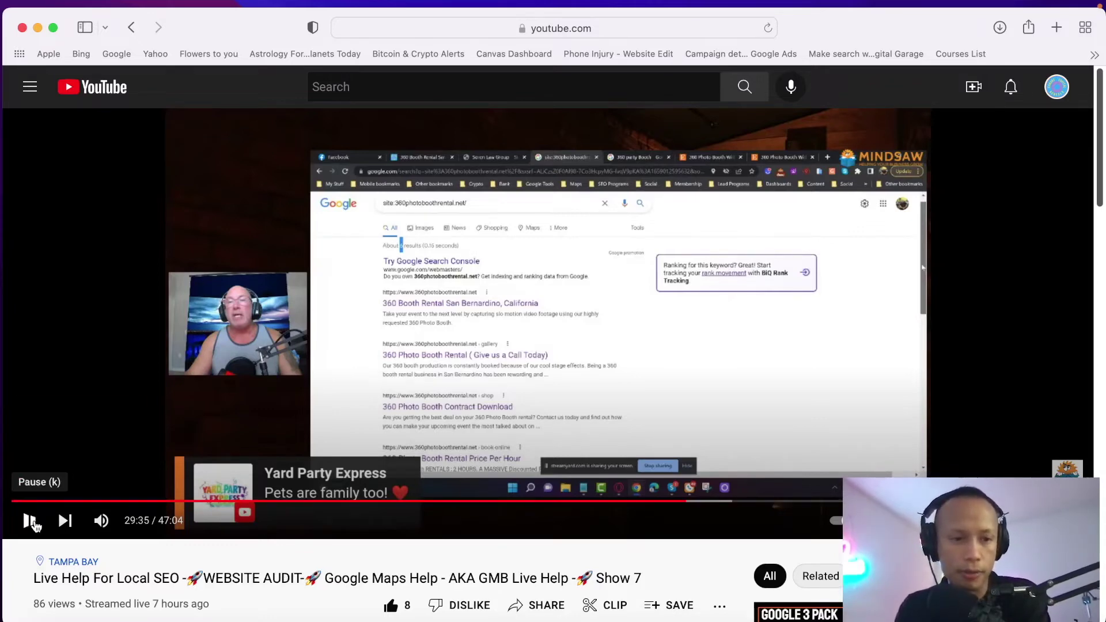
click(710, 503)
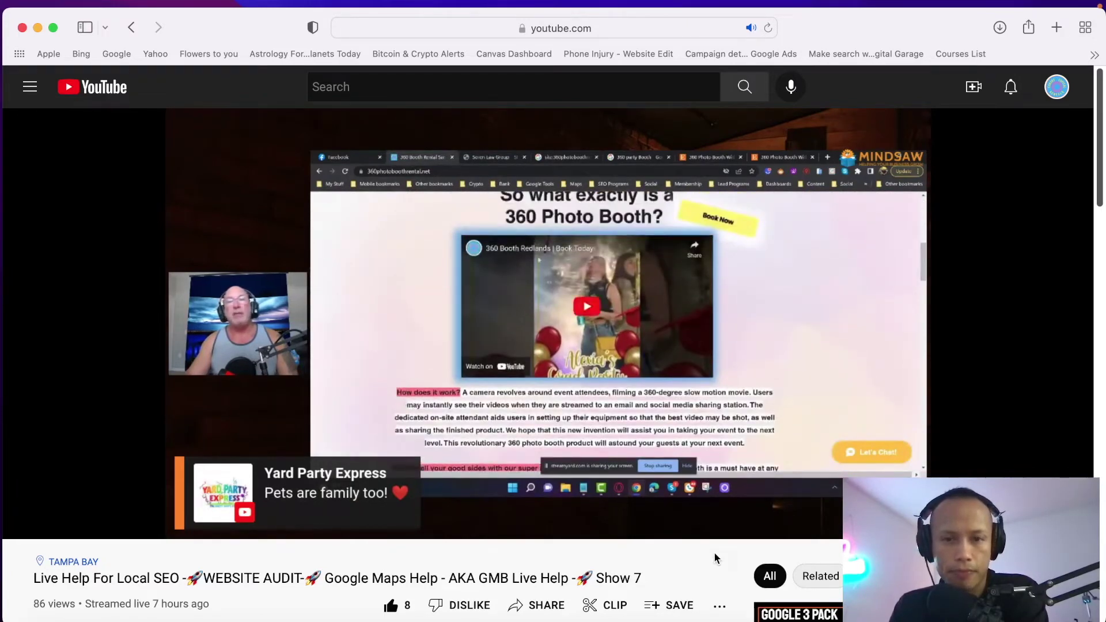
click(29, 522)
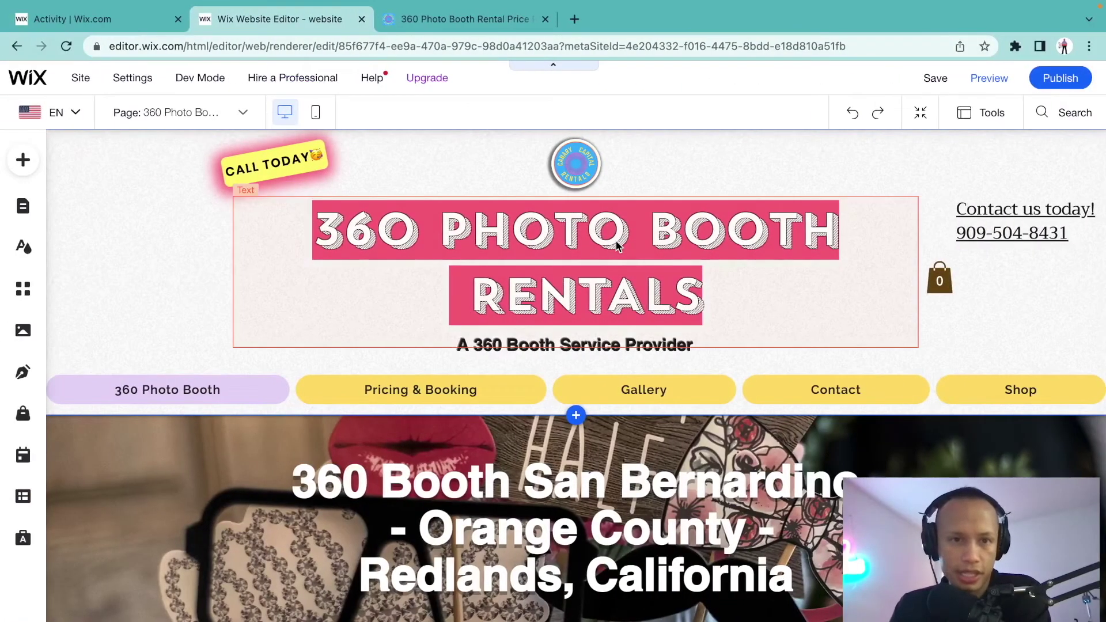
Switch to Chrome, open YouTube in a new tab, and browse the uploaded videos of the 360 Booth Rental channel
key(ctrl+t)
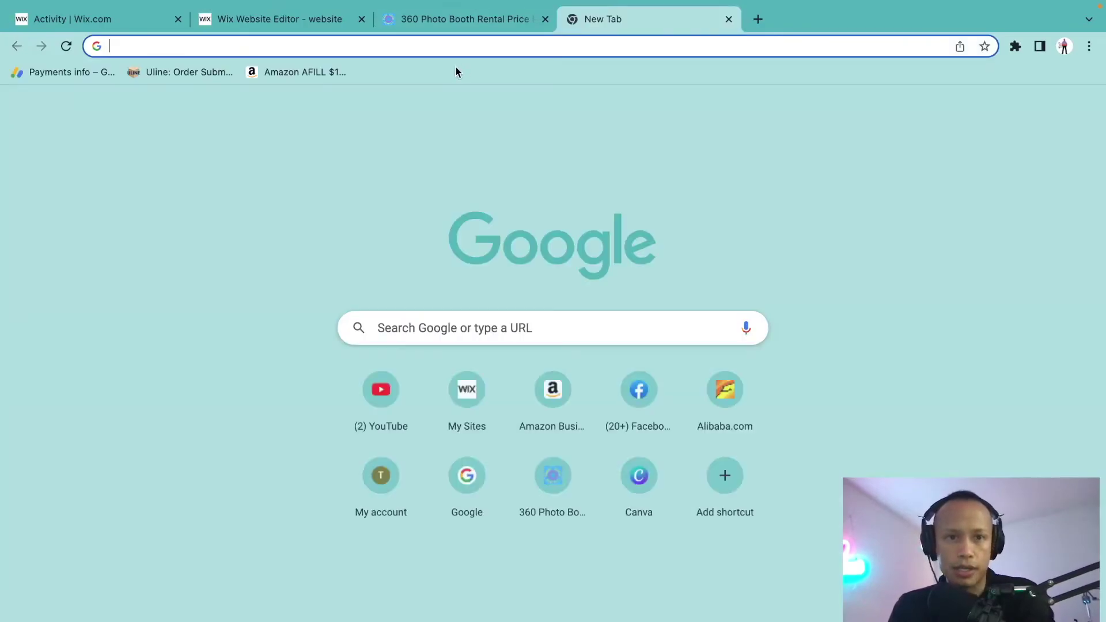
text(you)
key(Return)
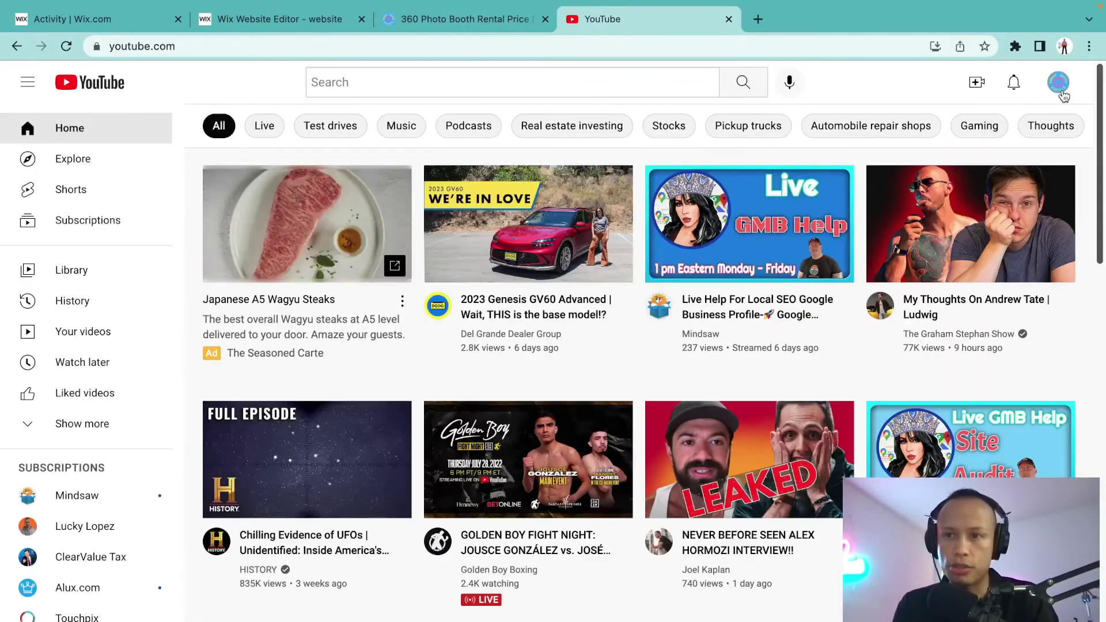
click(1058, 85)
click(937, 183)
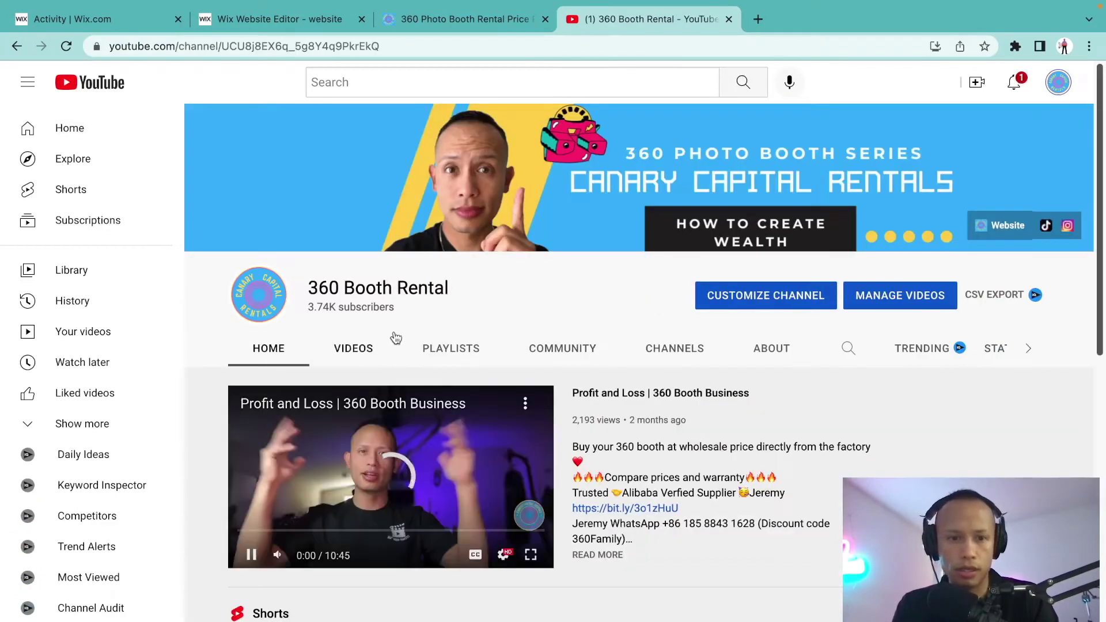
click(353, 348)
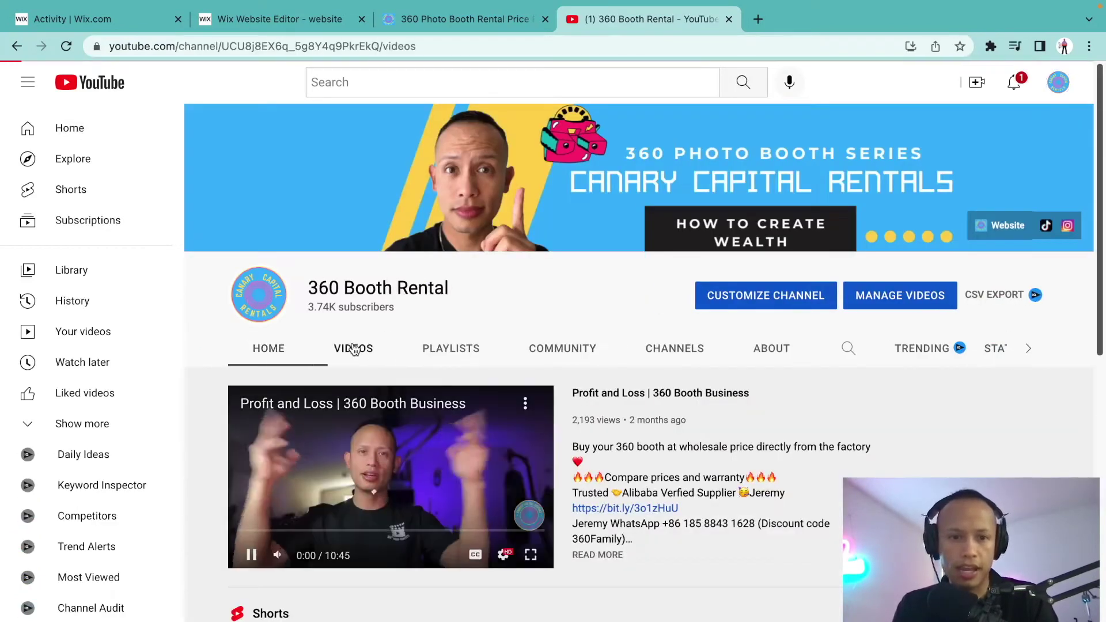
scroll(315, 489, down, 1)
scroll(315, 488, down, 2)
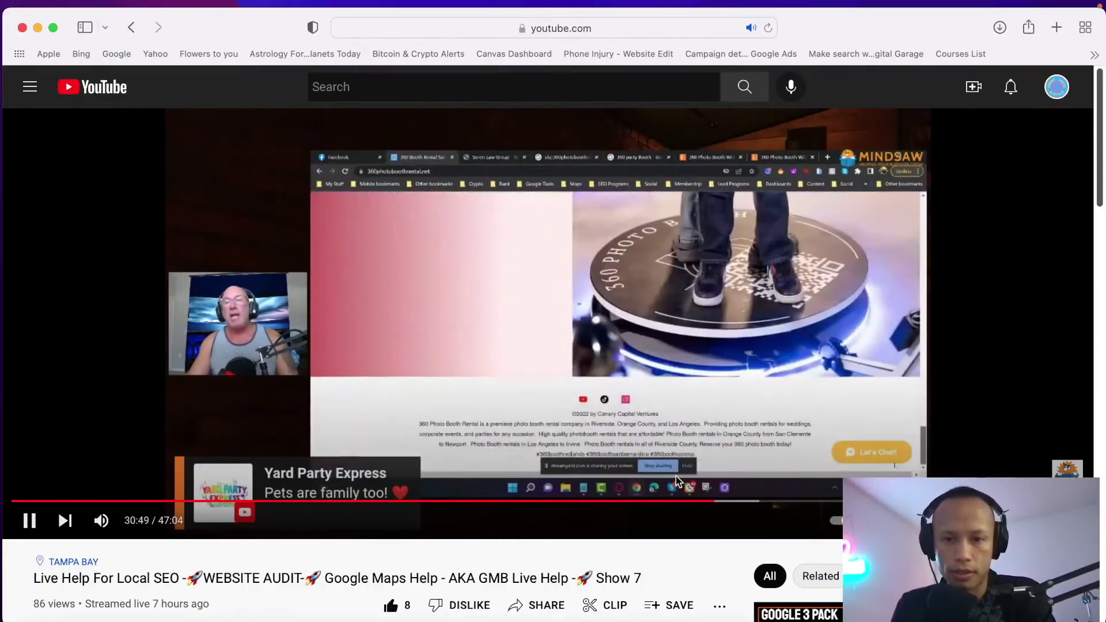
Skip through the website audit in Safari to the Soren Law Group example, watch the advice on its layout and pause the video
click(725, 502)
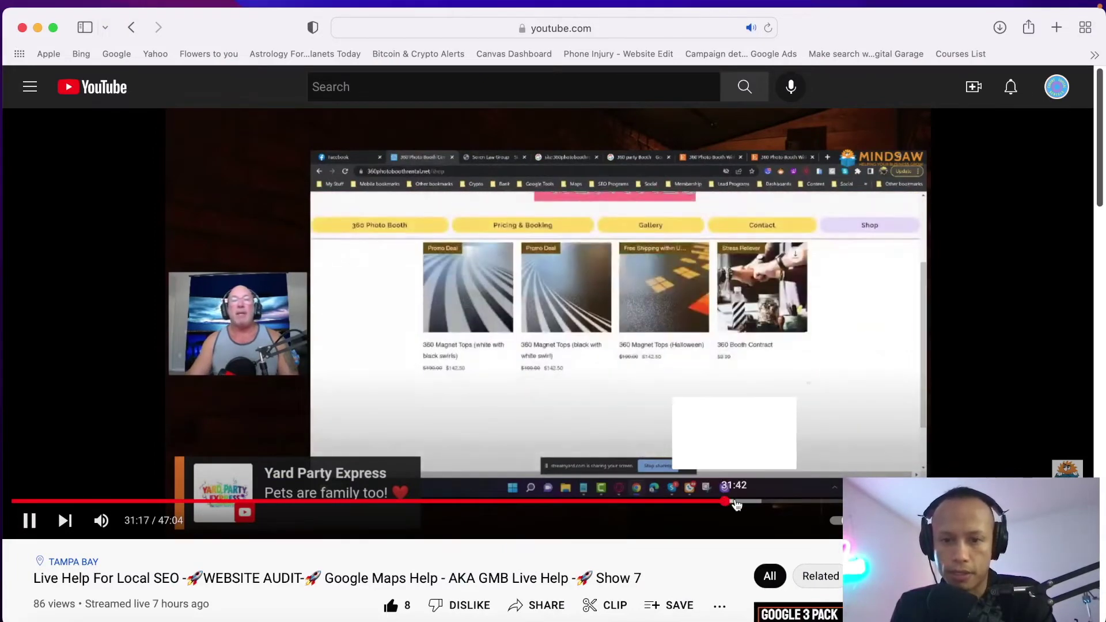
click(737, 503)
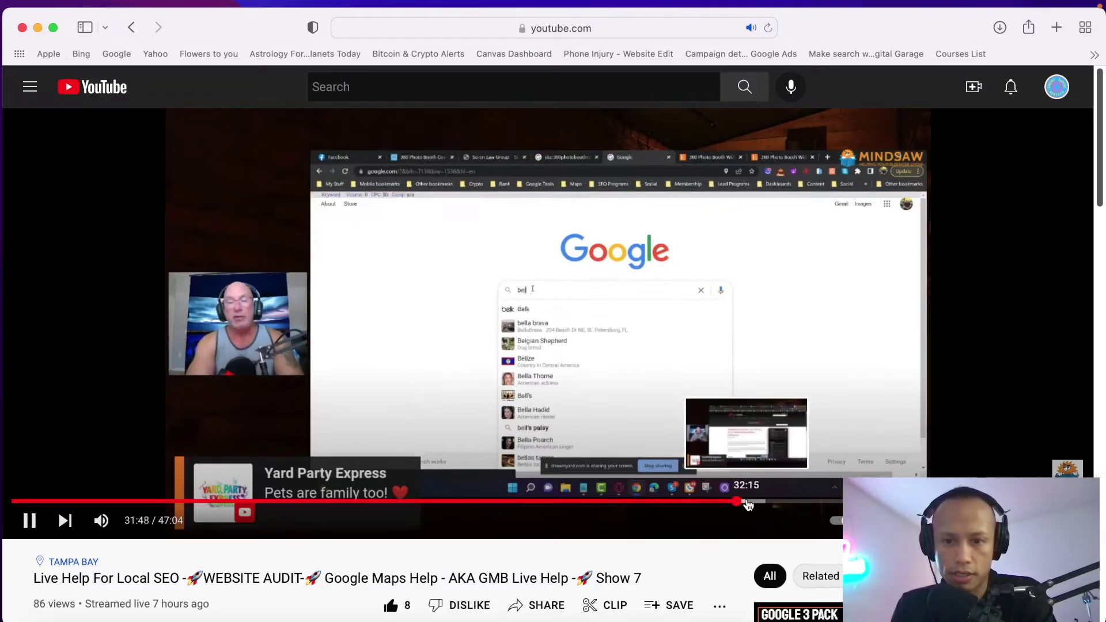
click(747, 503)
click(759, 503)
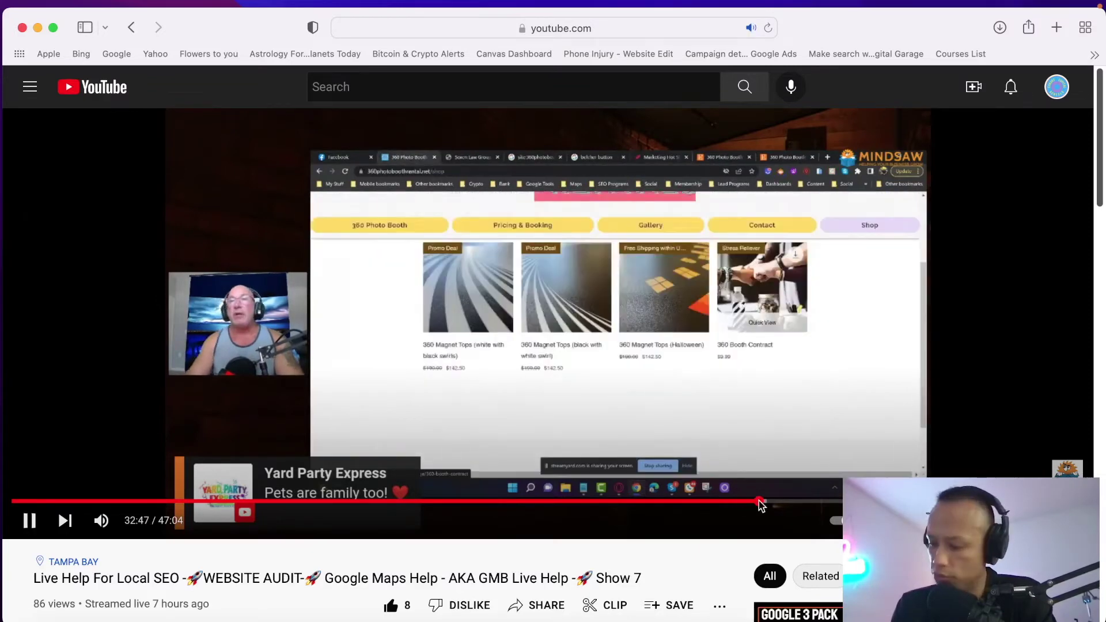
click(800, 504)
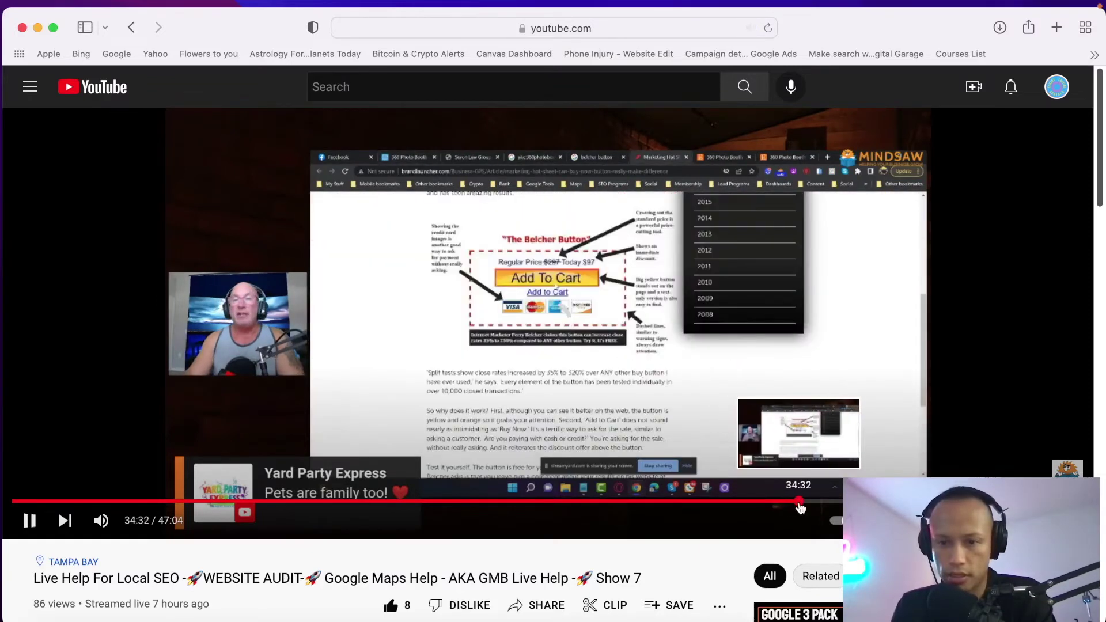
click(865, 503)
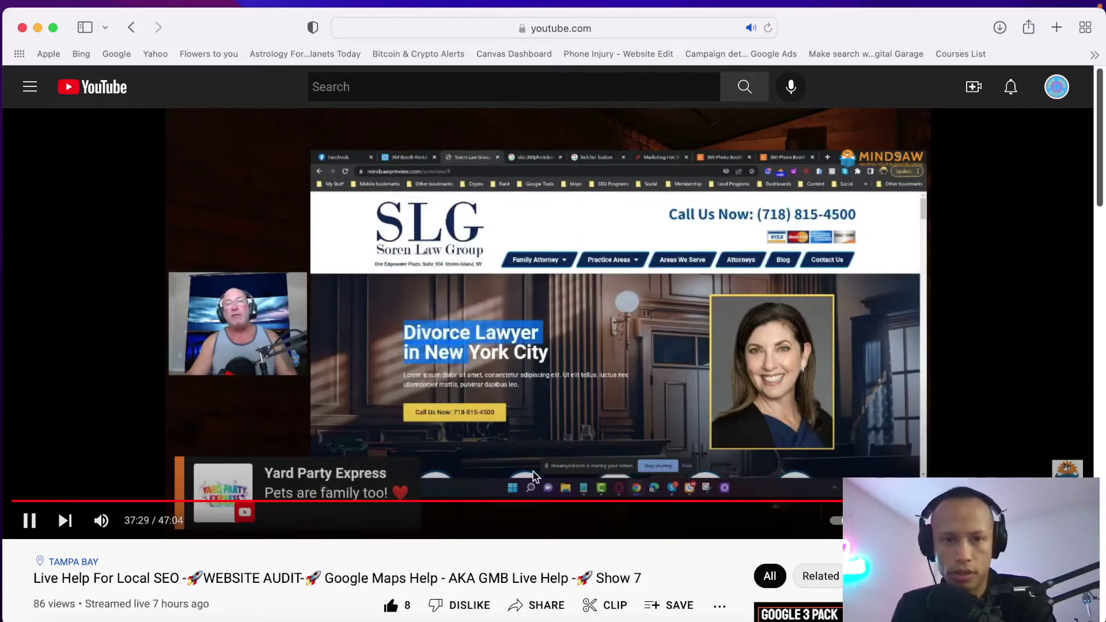
click(29, 521)
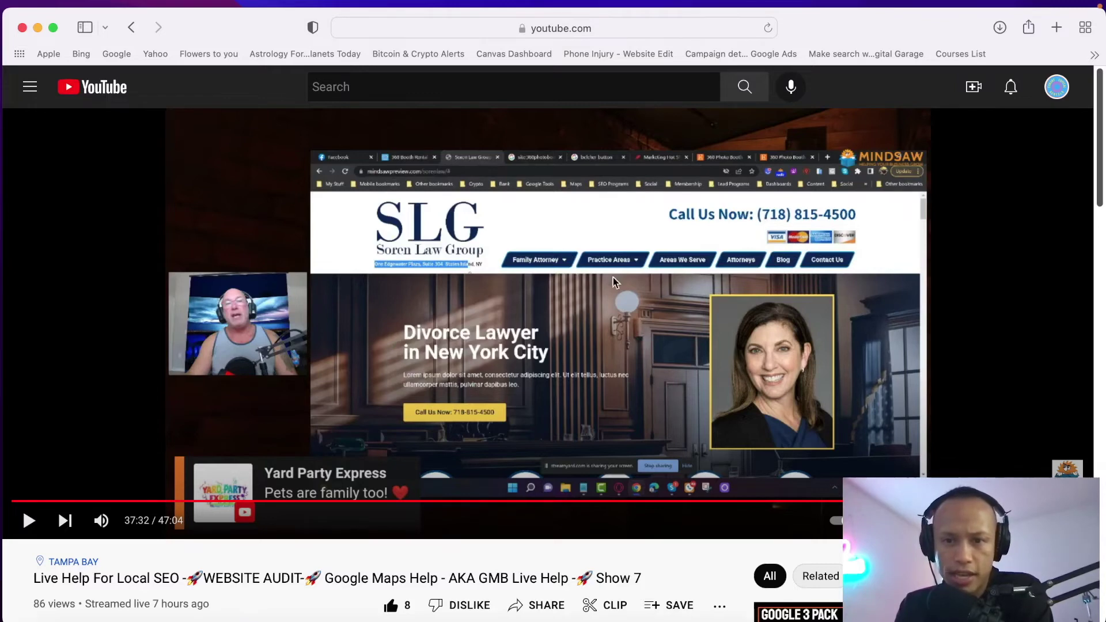
click(29, 520)
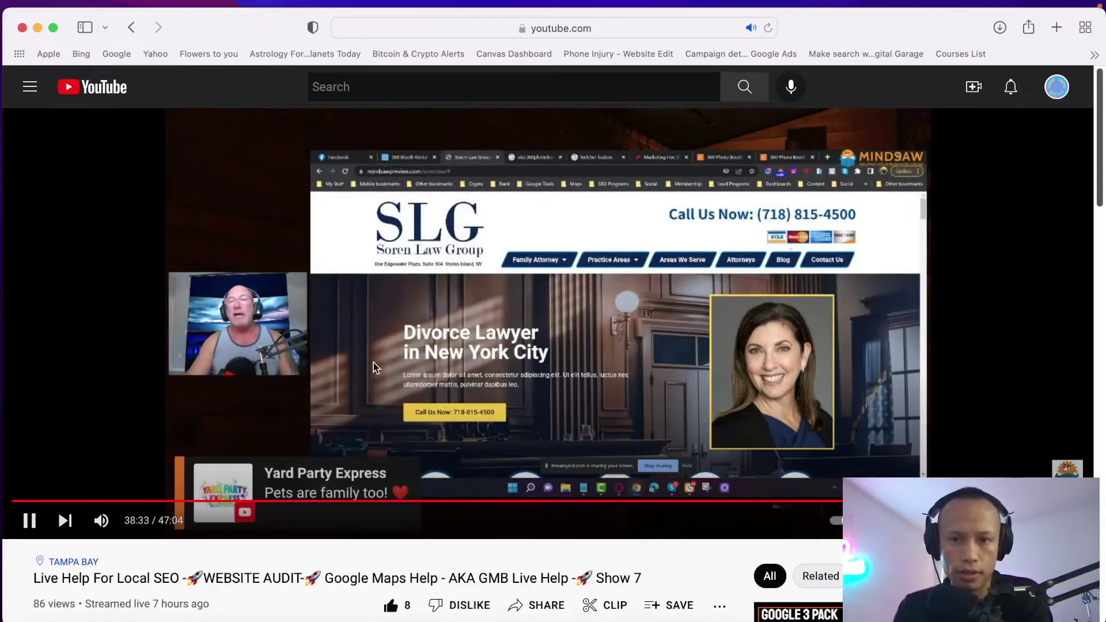
click(30, 526)
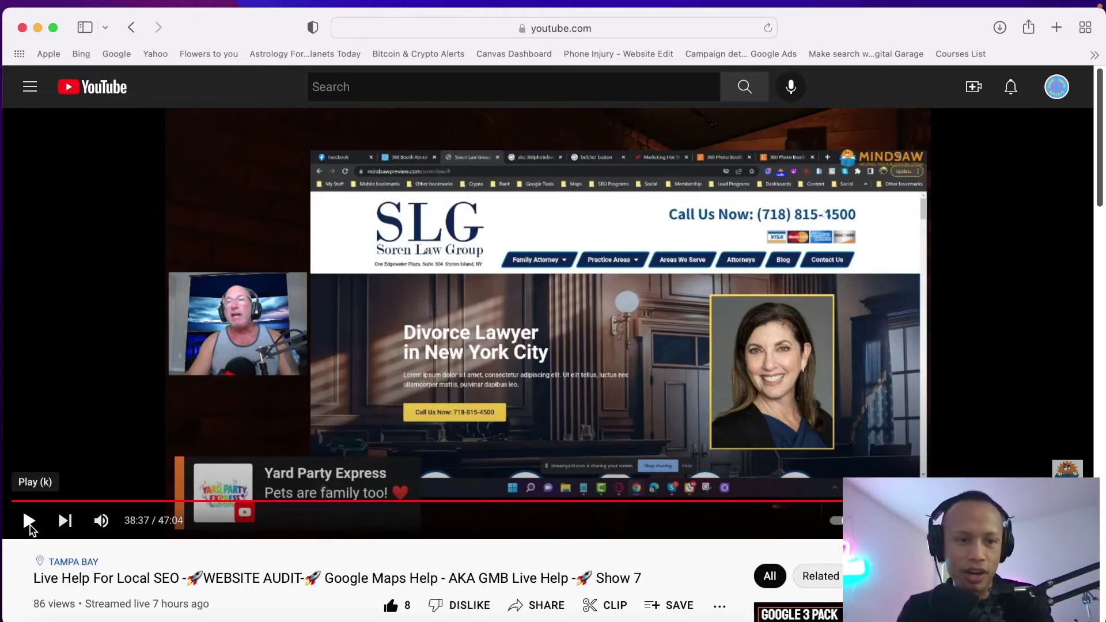
Play the audit video's discussion of the Soren Law Group example for about 50 seconds and pause it
click(29, 525)
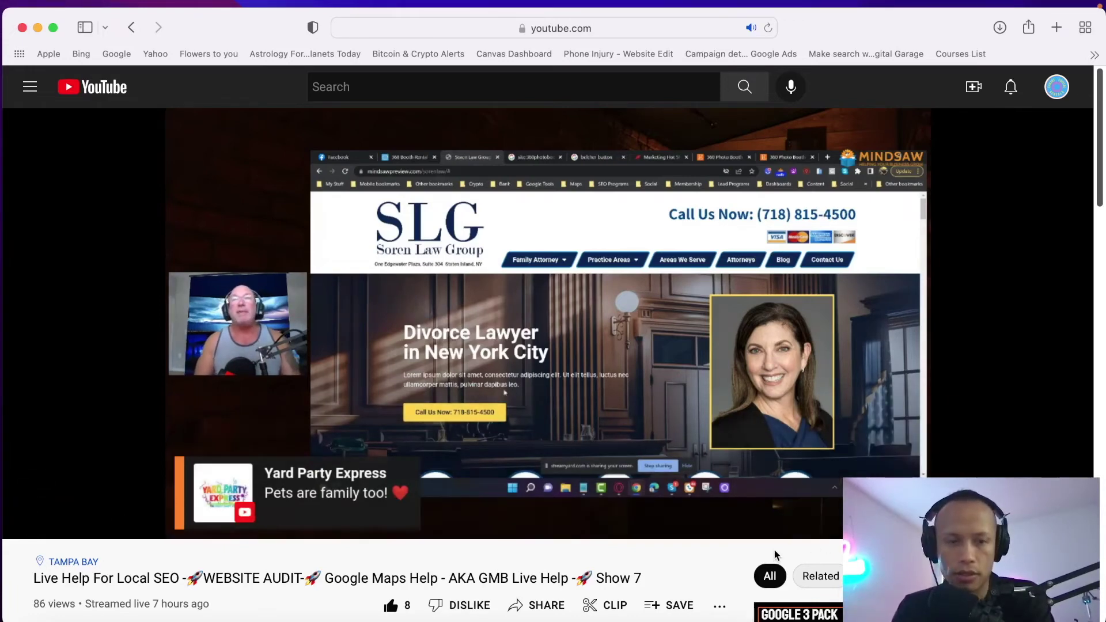
mouse_move(526, 464)
mouse_move(103, 521)
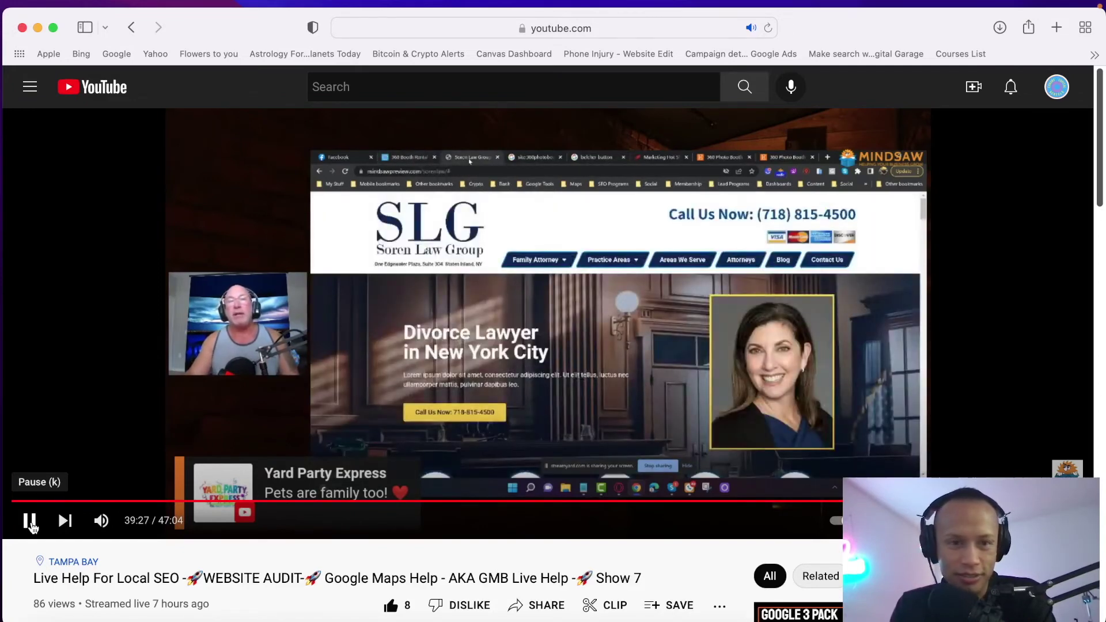
click(29, 521)
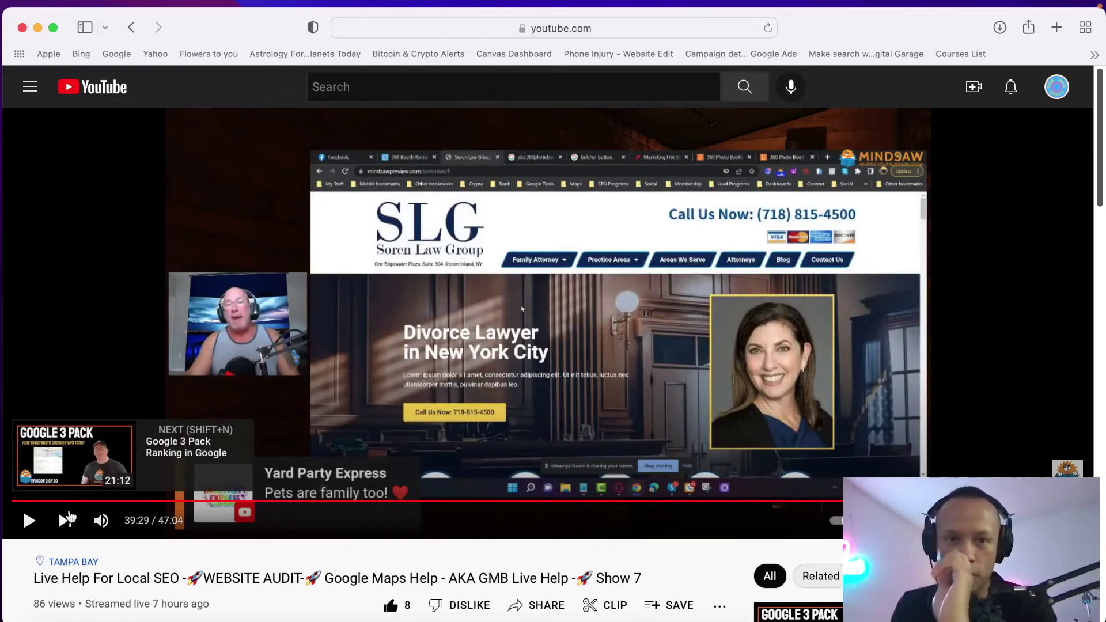
Switch to Chrome, publish the site from the Wix editor, dismiss the publishing dialog and close the editor tab
key(super+Tab)
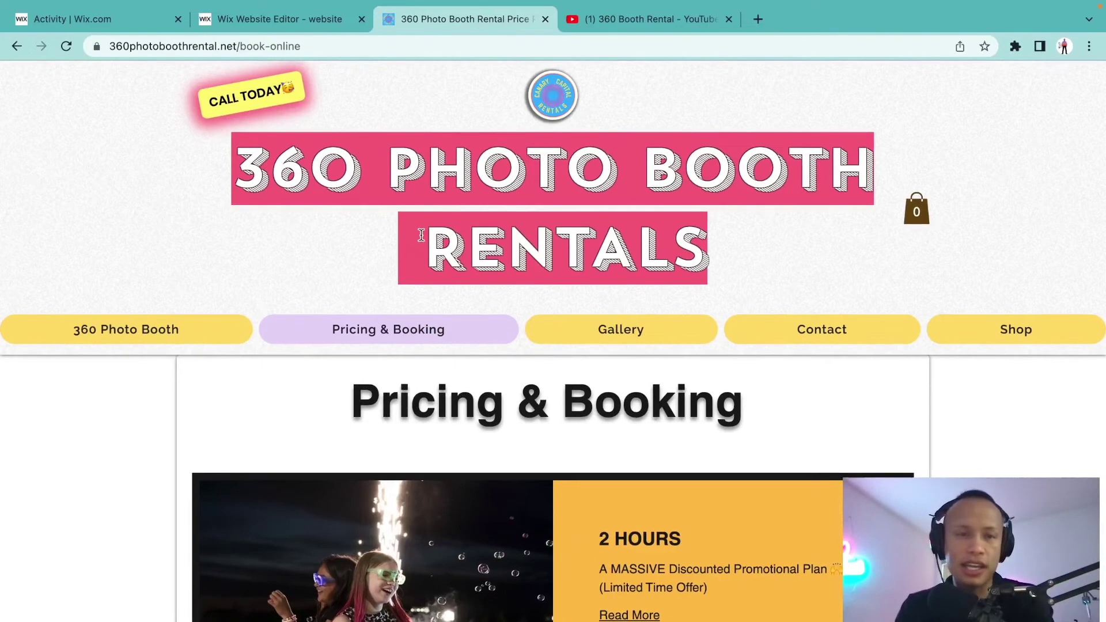
click(316, 23)
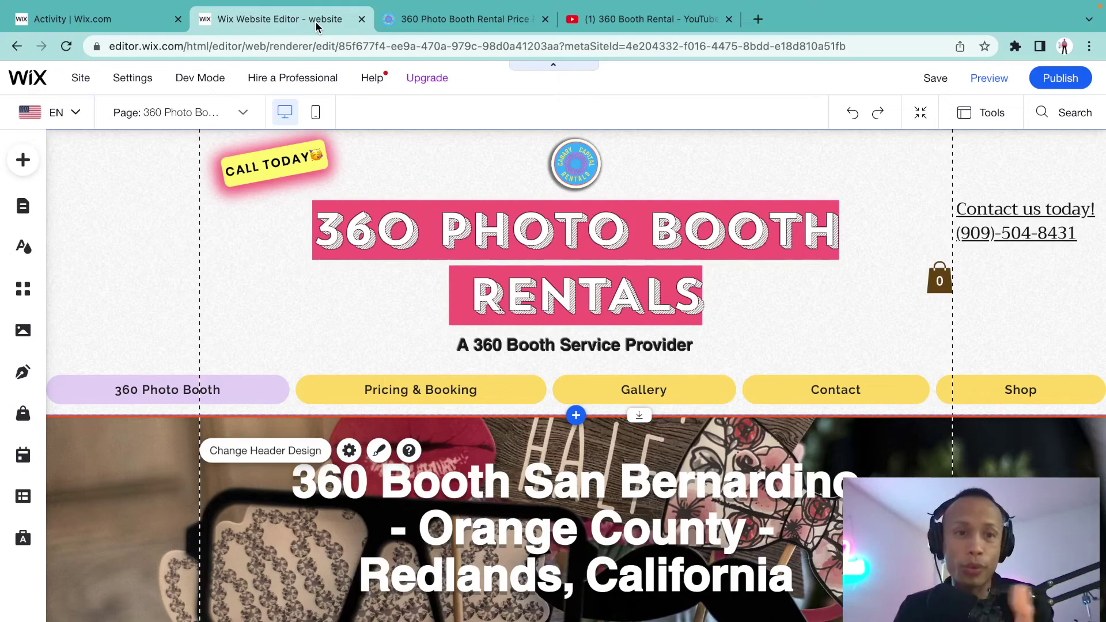
click(183, 24)
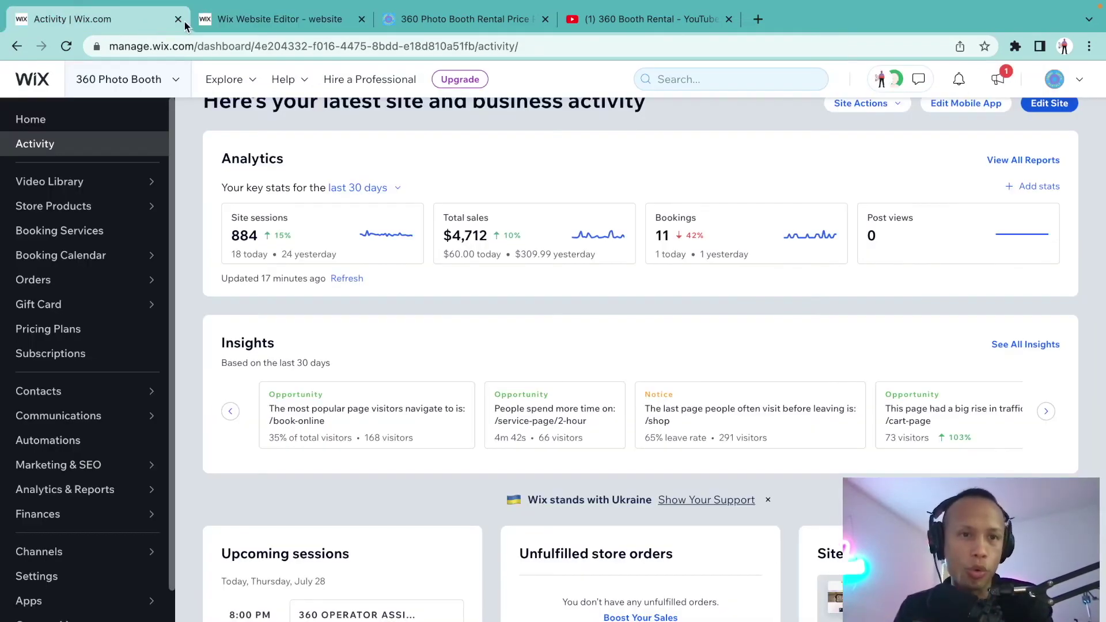
click(302, 18)
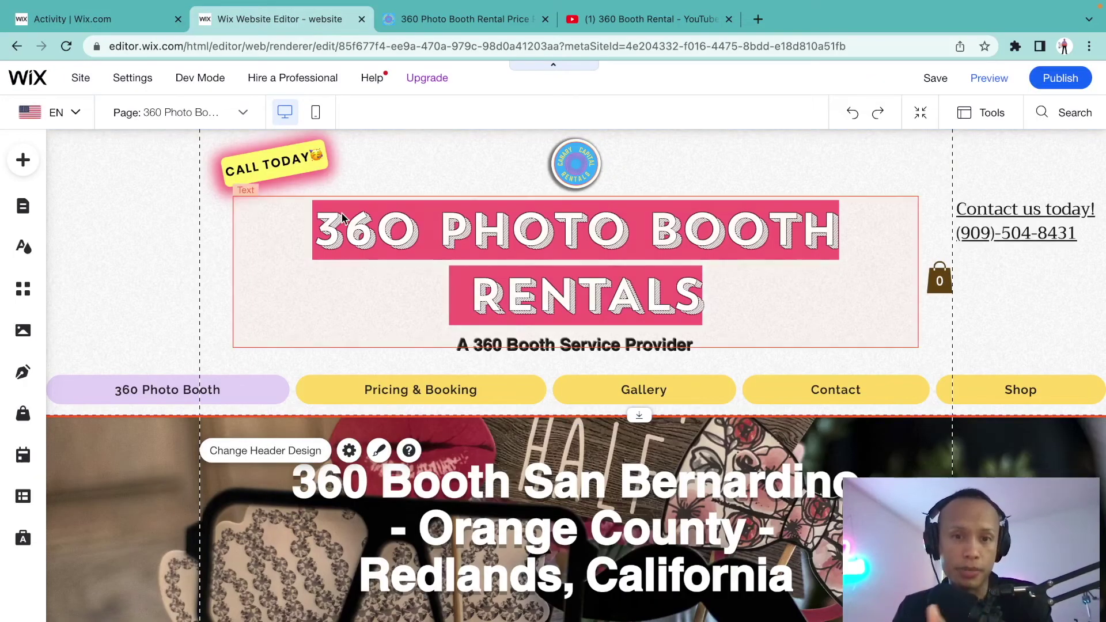
click(1060, 77)
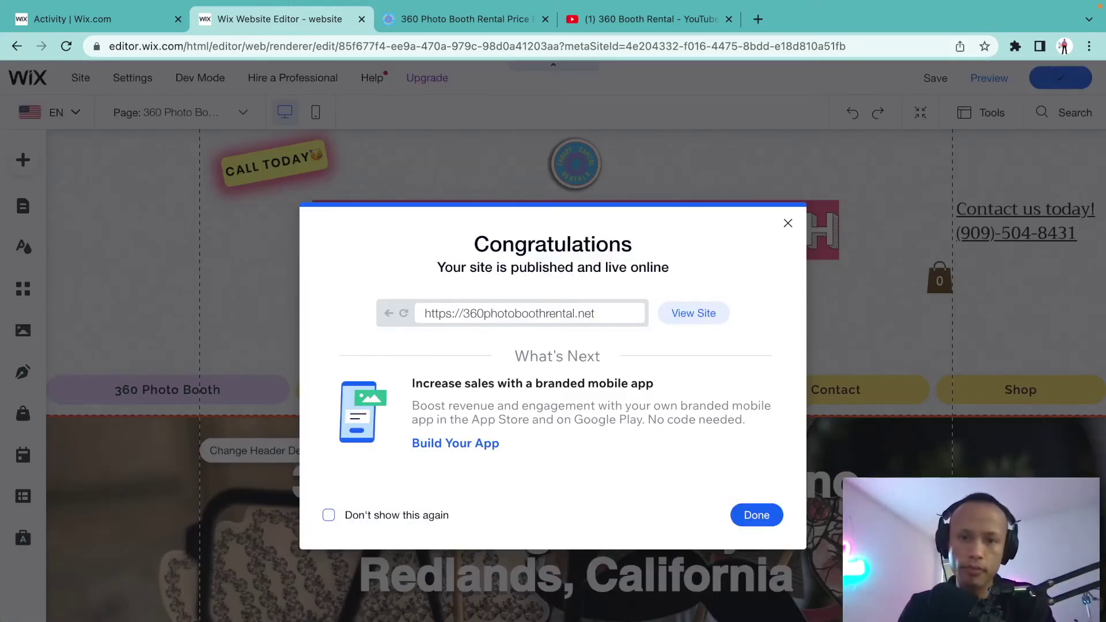
click(749, 515)
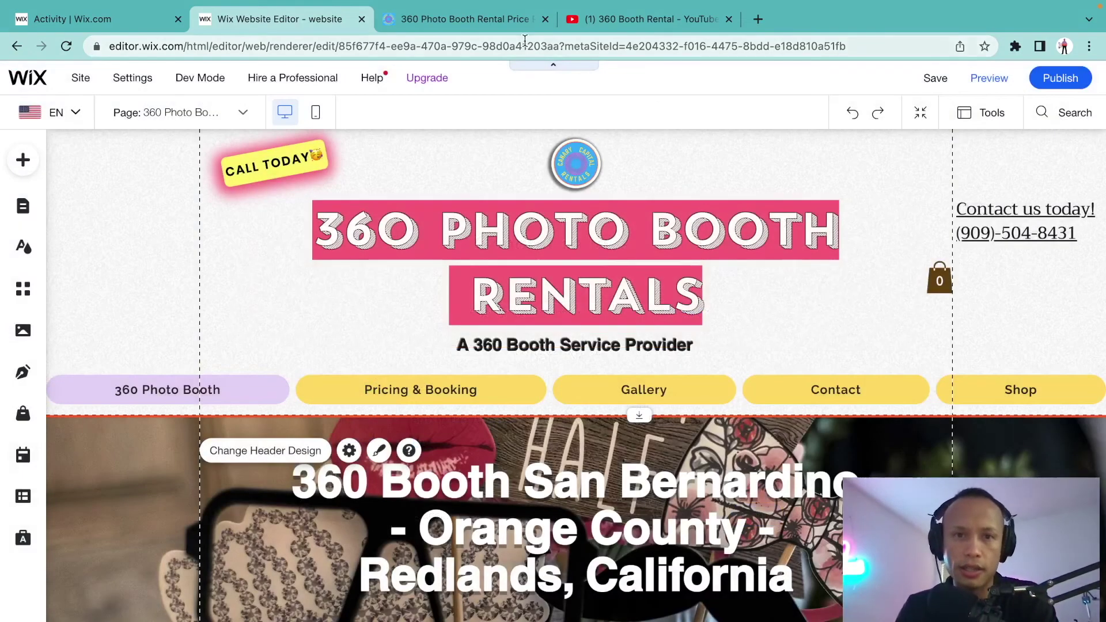
click(362, 20)
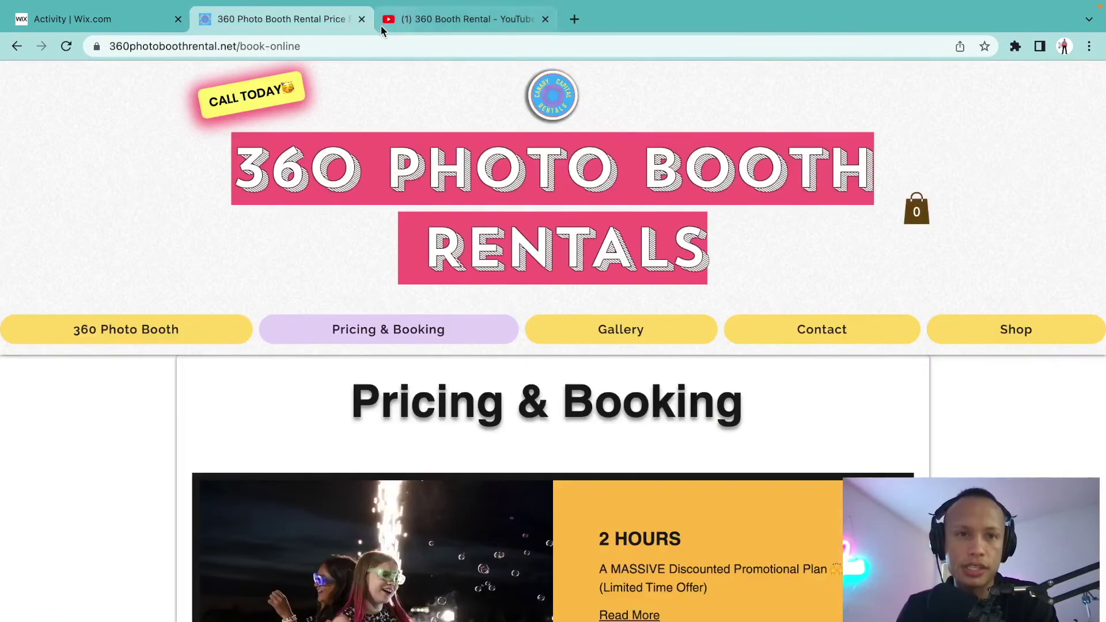
Reload the live Pricing & Booking page and check its updated header and the 2-hour package
click(66, 46)
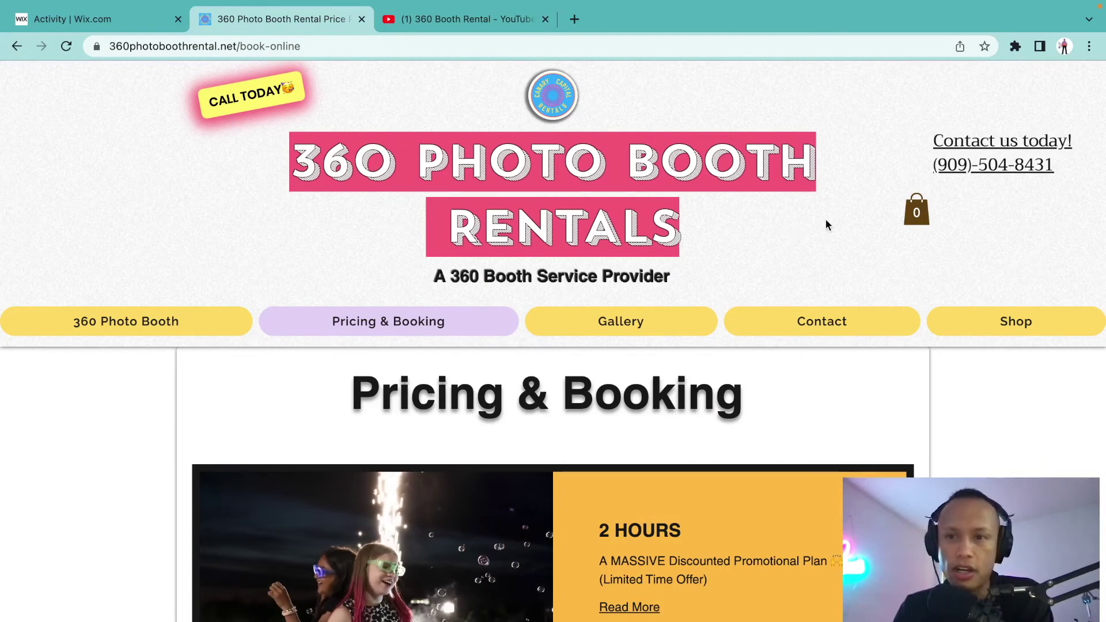
scroll(505, 249, down, 1)
scroll(504, 250, up, 1)
scroll(505, 249, down, 1)
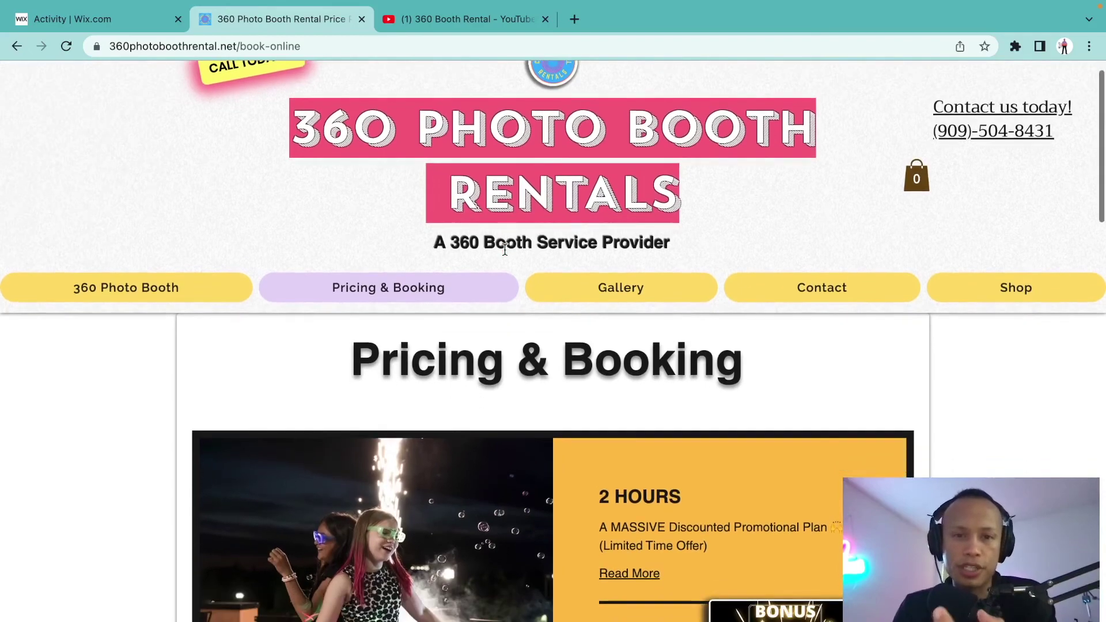
scroll(589, 222, down, 6)
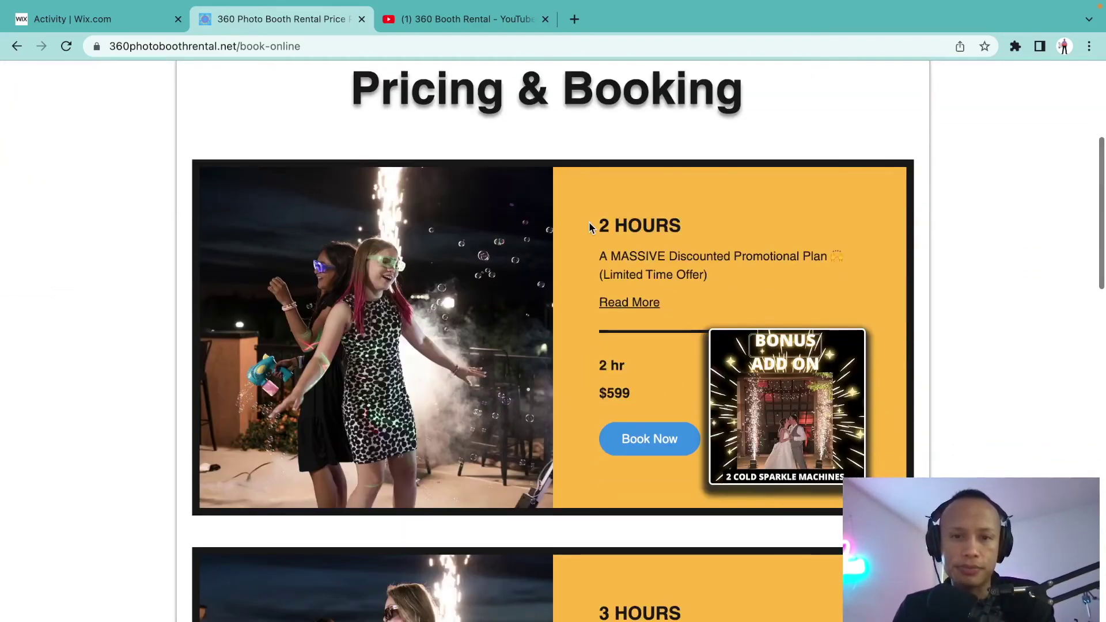
scroll(589, 222, up, 6)
Open the live 360 Photo Booth homepage and review all its sections from the banner to the equipment list
click(173, 324)
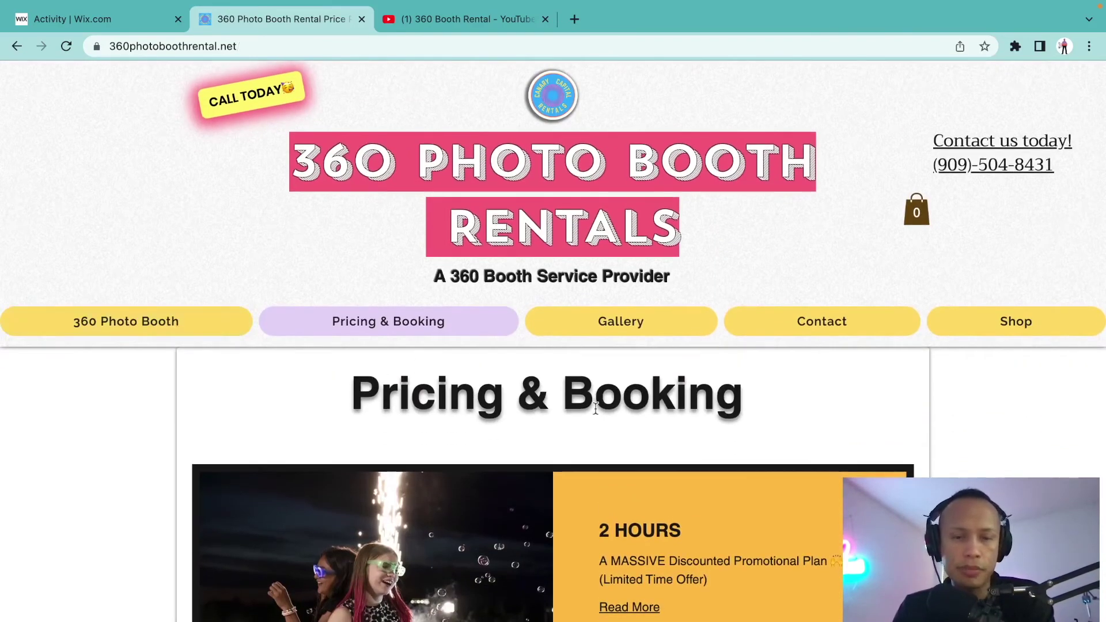
scroll(697, 430, down, 4)
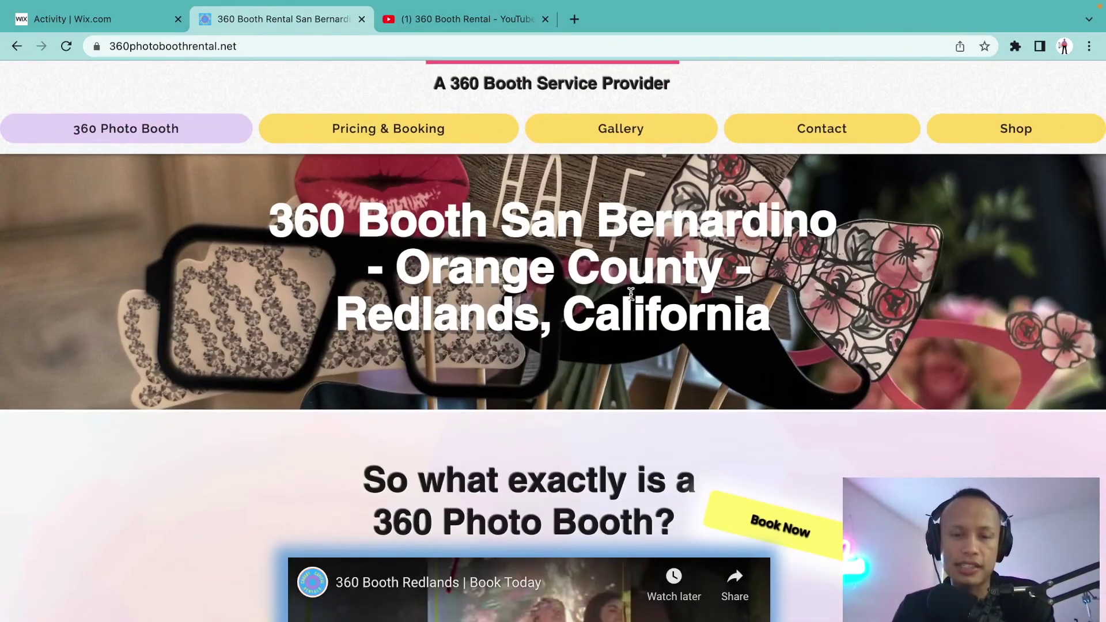
scroll(895, 316, down, 9)
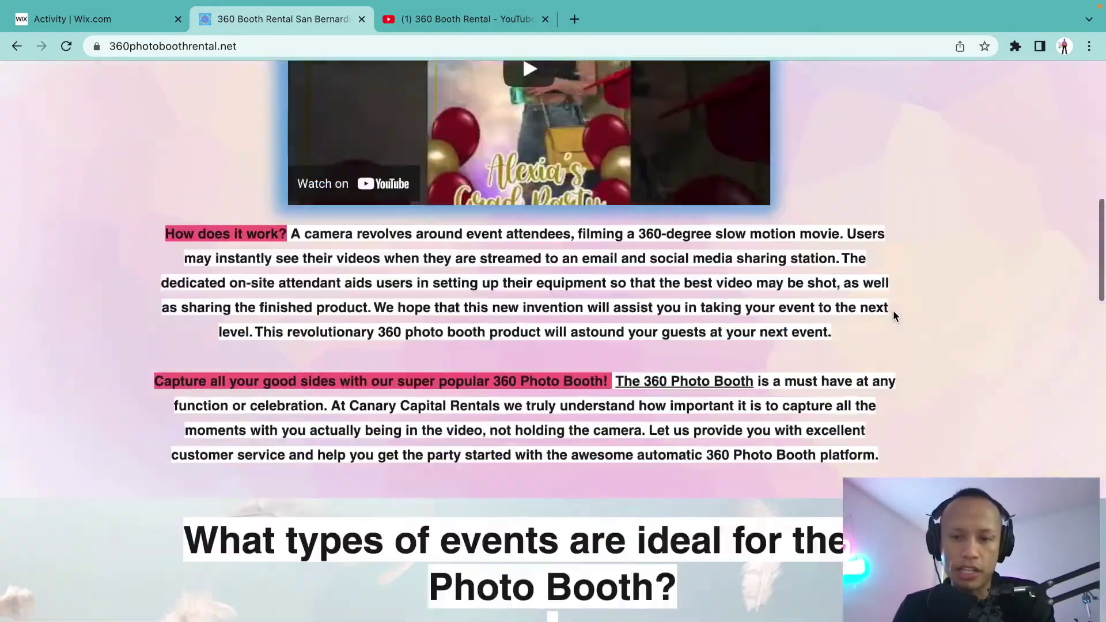
scroll(894, 316, down, 4)
scroll(894, 317, up, 5)
scroll(894, 316, down, 12)
scroll(894, 314, down, 4)
scroll(600, 282, up, 1)
scroll(605, 282, down, 15)
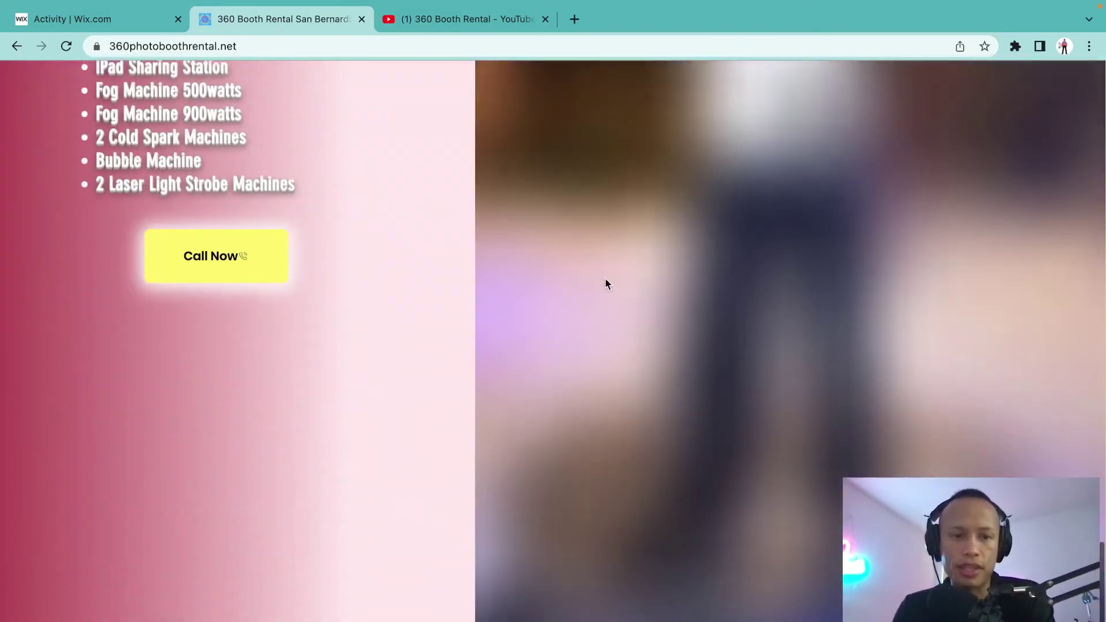
scroll(282, 281, down, 4)
scroll(282, 282, up, 14)
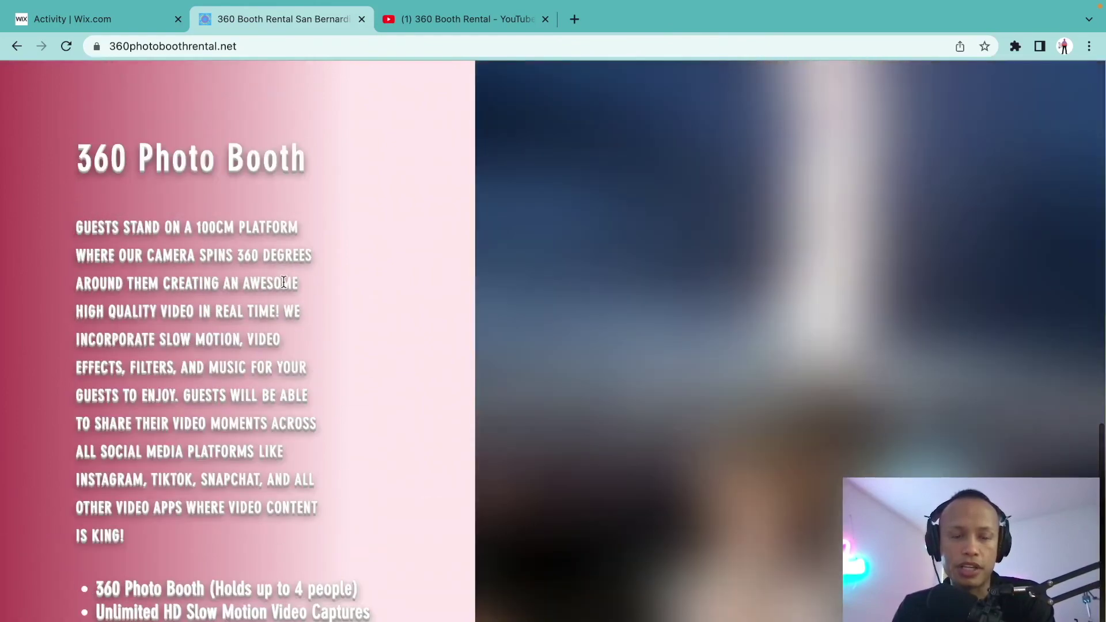
scroll(282, 281, up, 15)
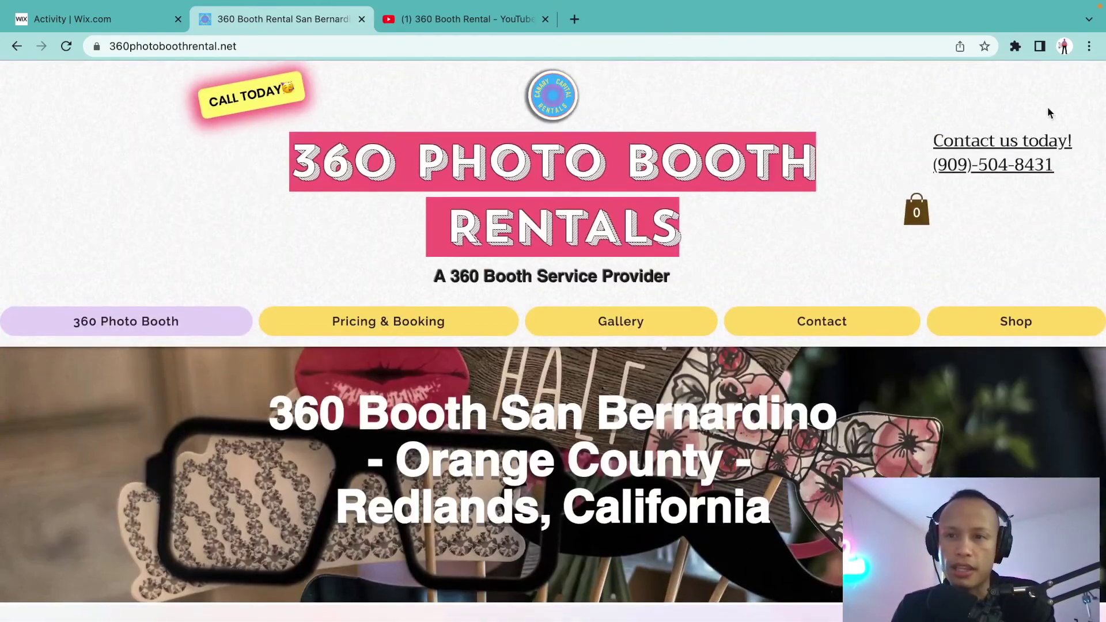
Test the phone number link in the live header, dismiss the call prompt and look through the homepage again
click(955, 167)
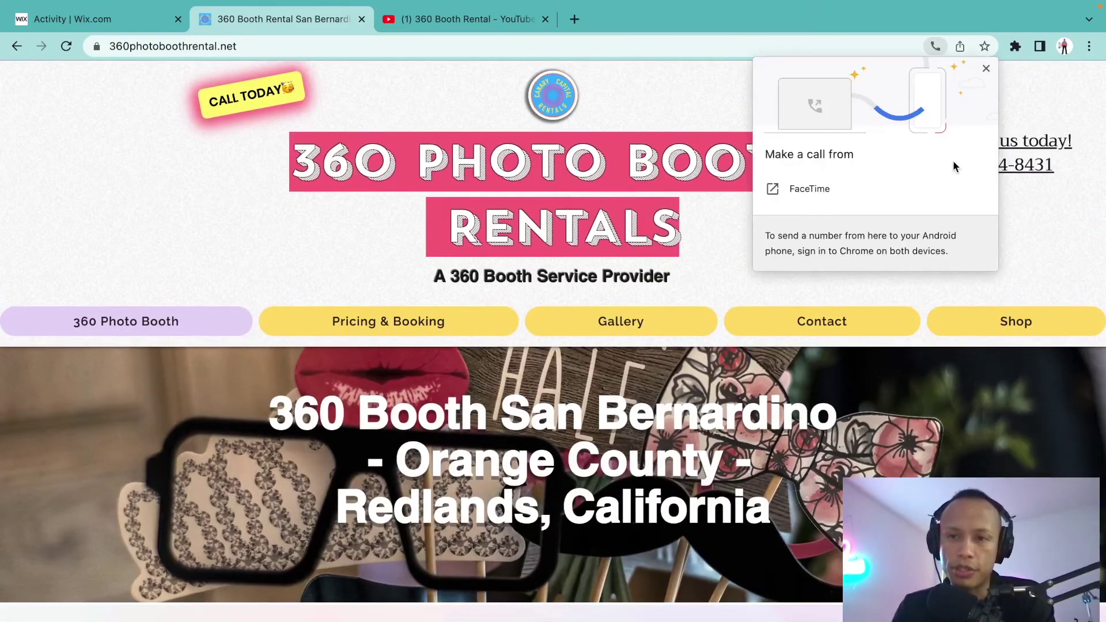
click(1047, 219)
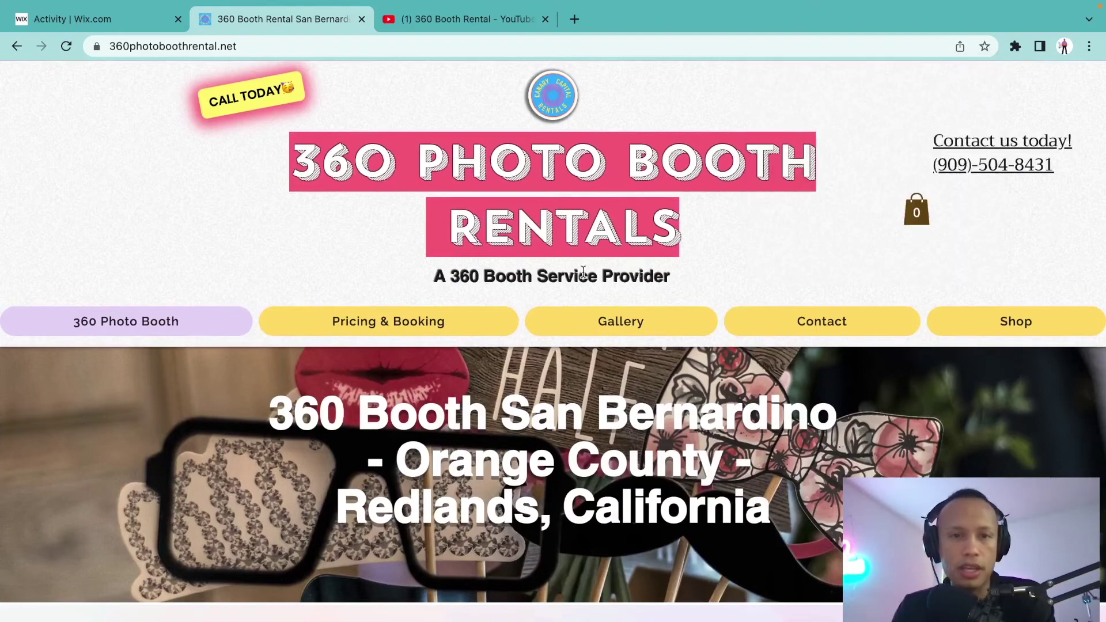
scroll(536, 272, down, 10)
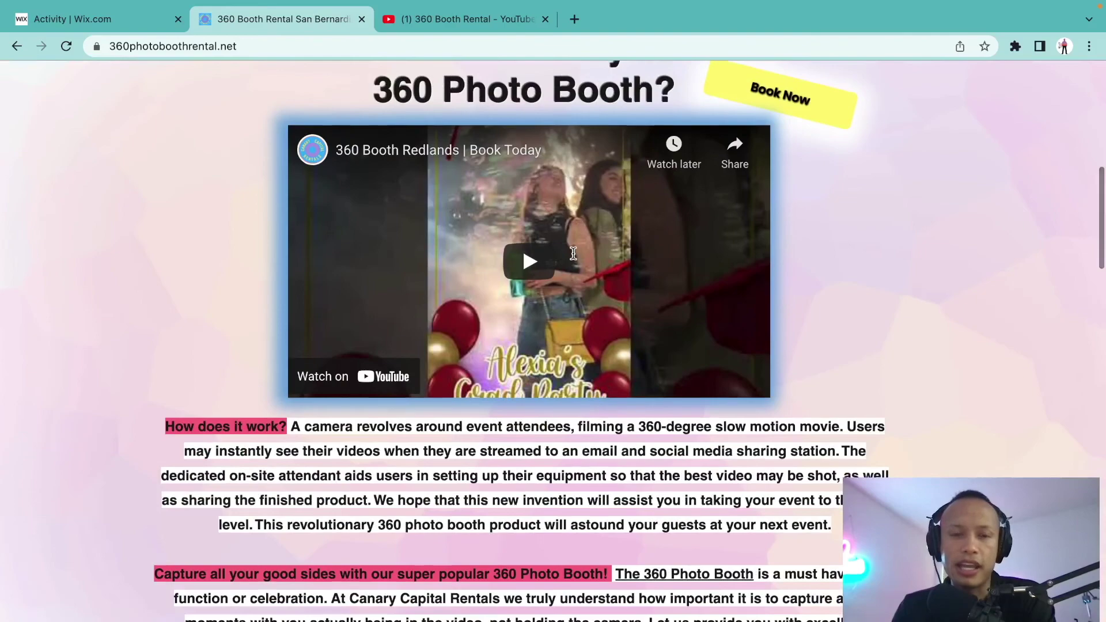
scroll(574, 254, down, 20)
scroll(575, 258, up, 20)
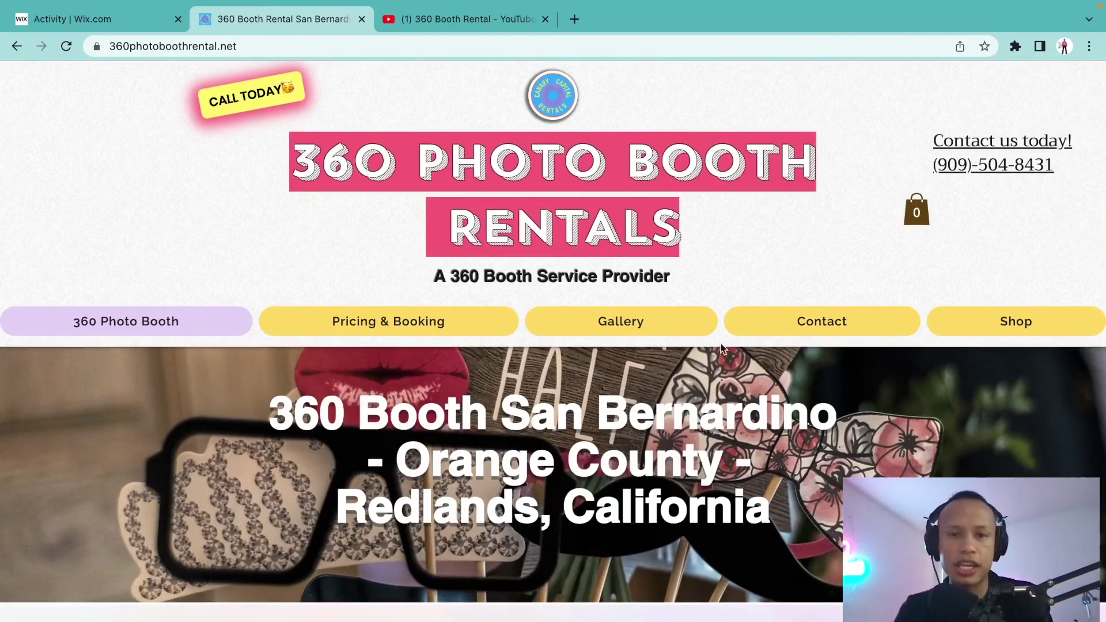
Look over the live site's Shop and Contact pages and return to the analytics on the Wix activity dashboard
click(970, 334)
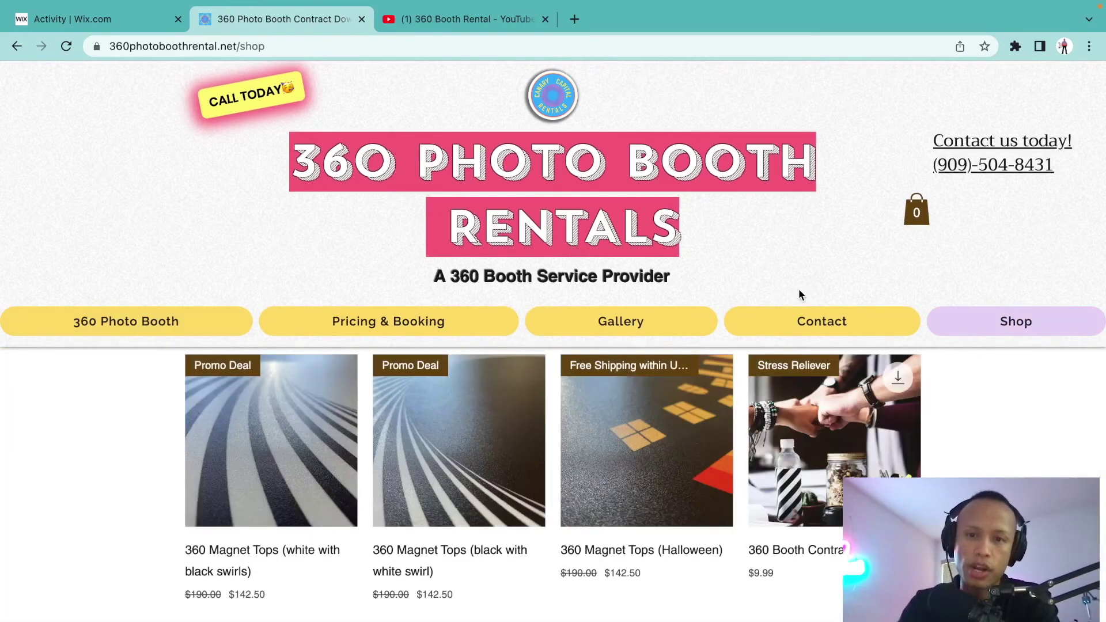
click(793, 324)
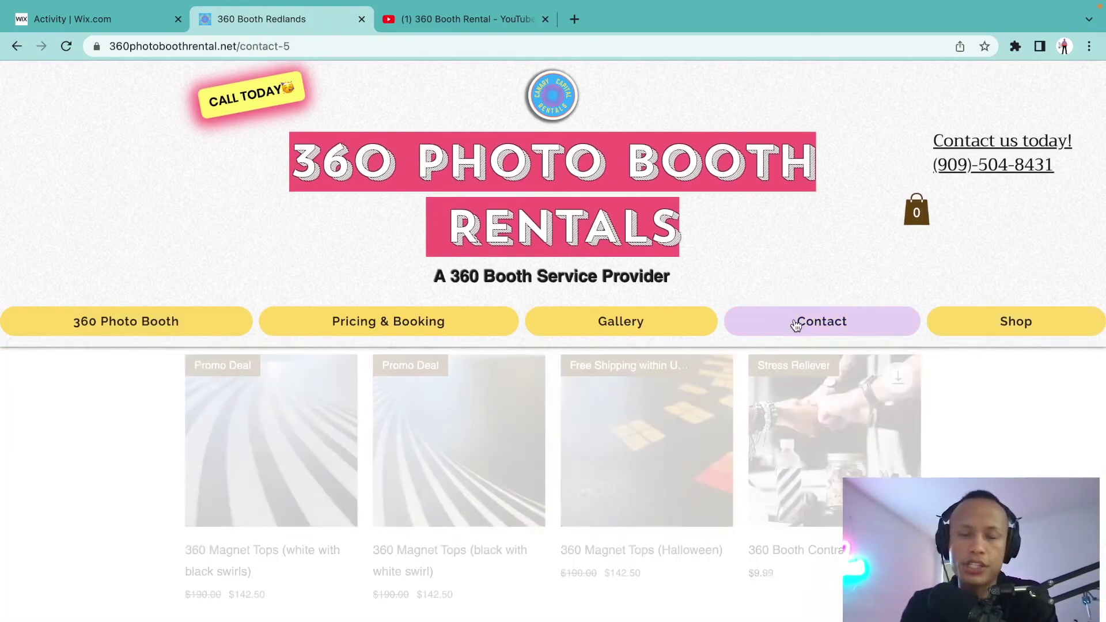
scroll(750, 315, down, 4)
scroll(750, 311, down, 6)
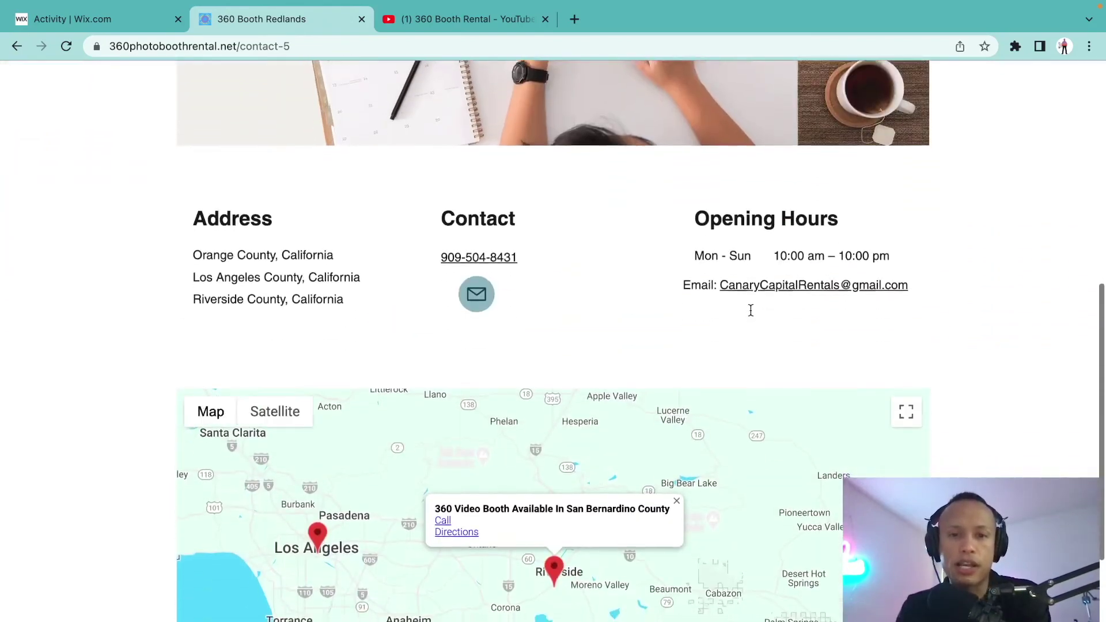
scroll(750, 309, up, 7)
click(140, 21)
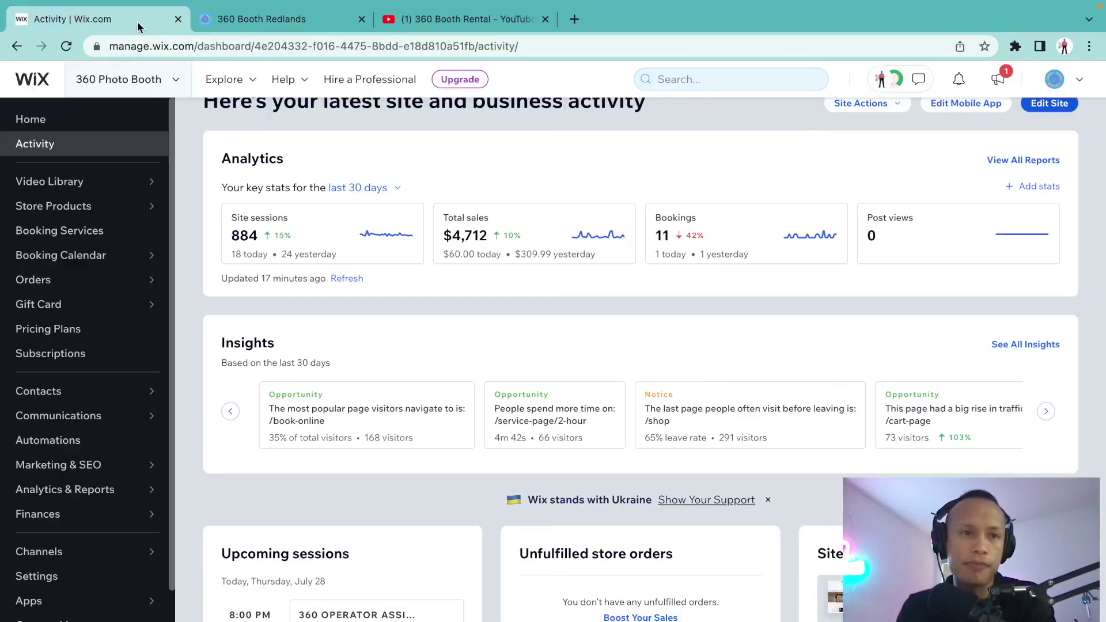
click(329, 254)
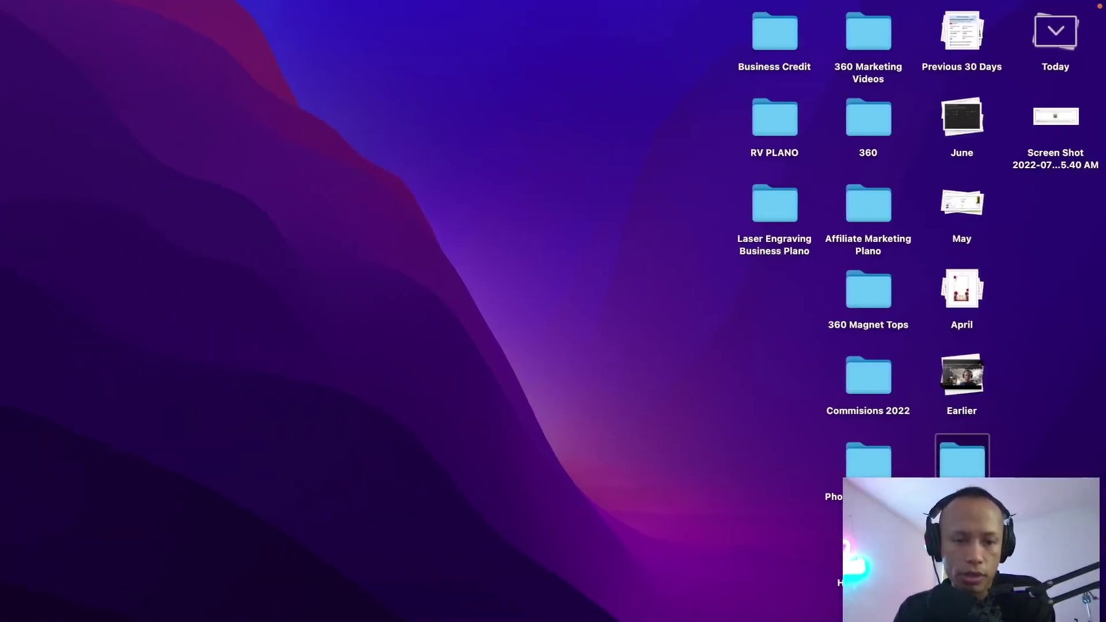
Switch to OBS, enlarge the Video Capture Device 3 webcam source in Scene 3 and move it to the centre of the canvas
click(133, 617)
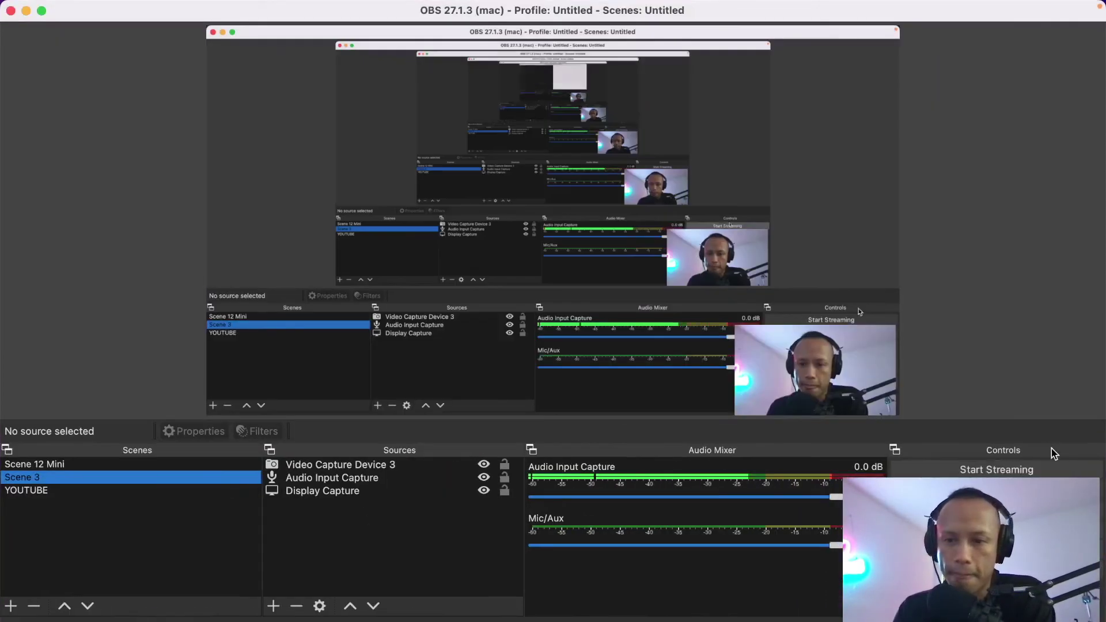
click(841, 411)
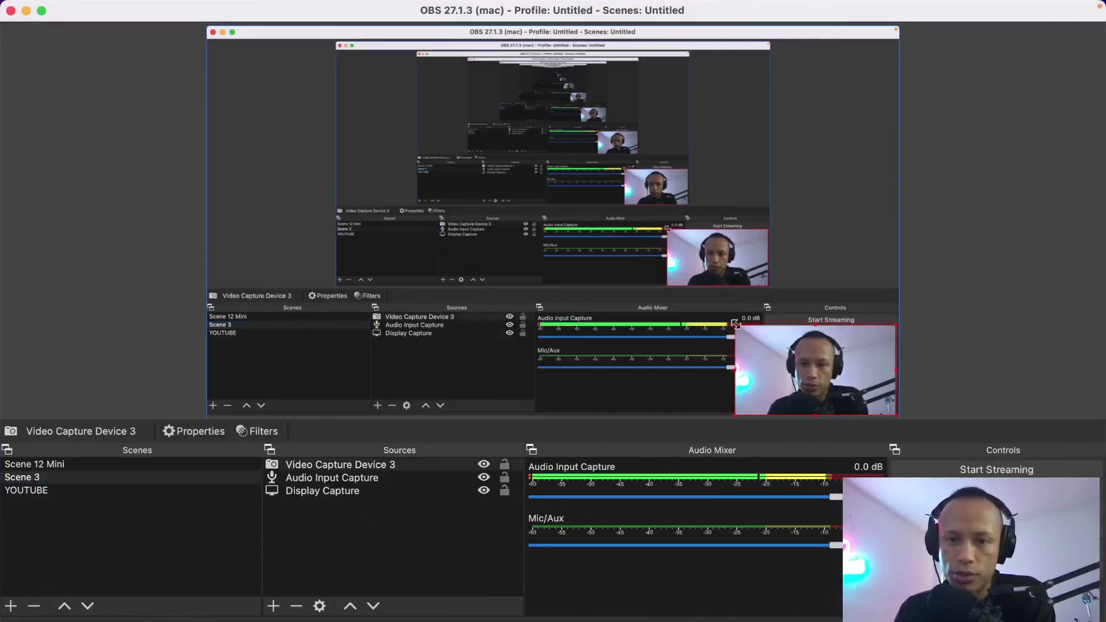
drag(736, 326, 613, 257)
drag(726, 298, 531, 130)
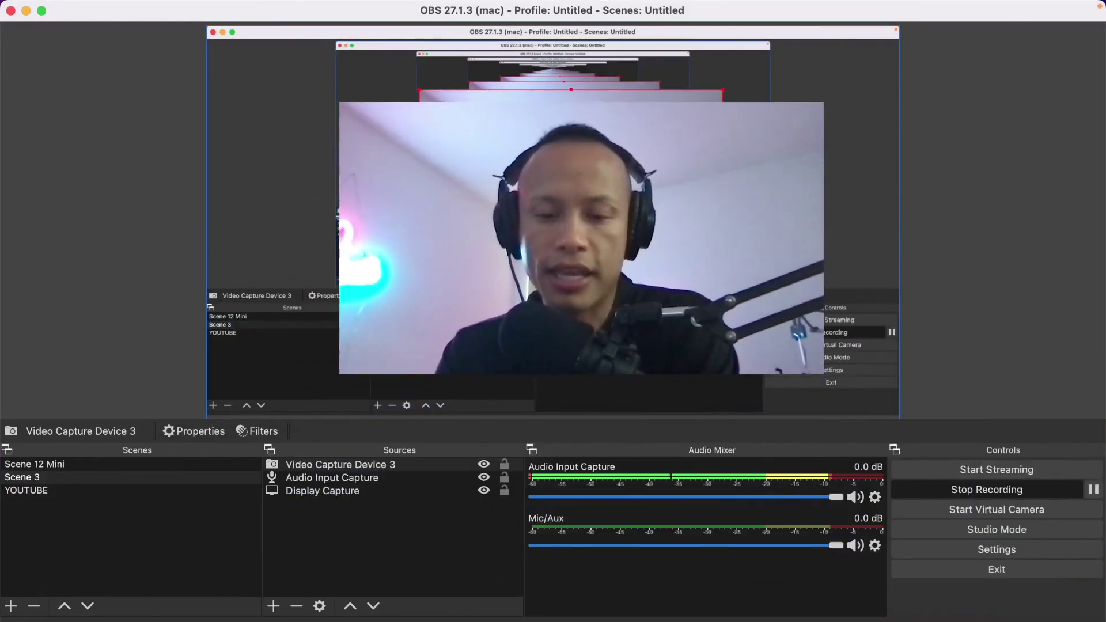